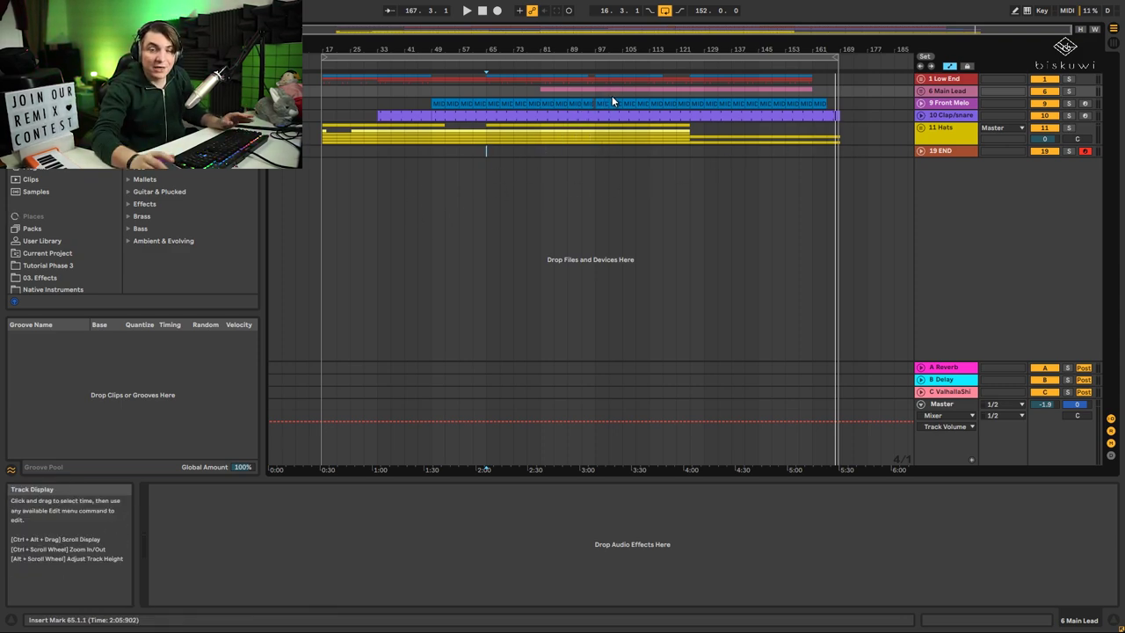
- Play the full arrangement from bar 97 up to about bar 113
{"action": "left_click", "coordinate": [595, 151]}
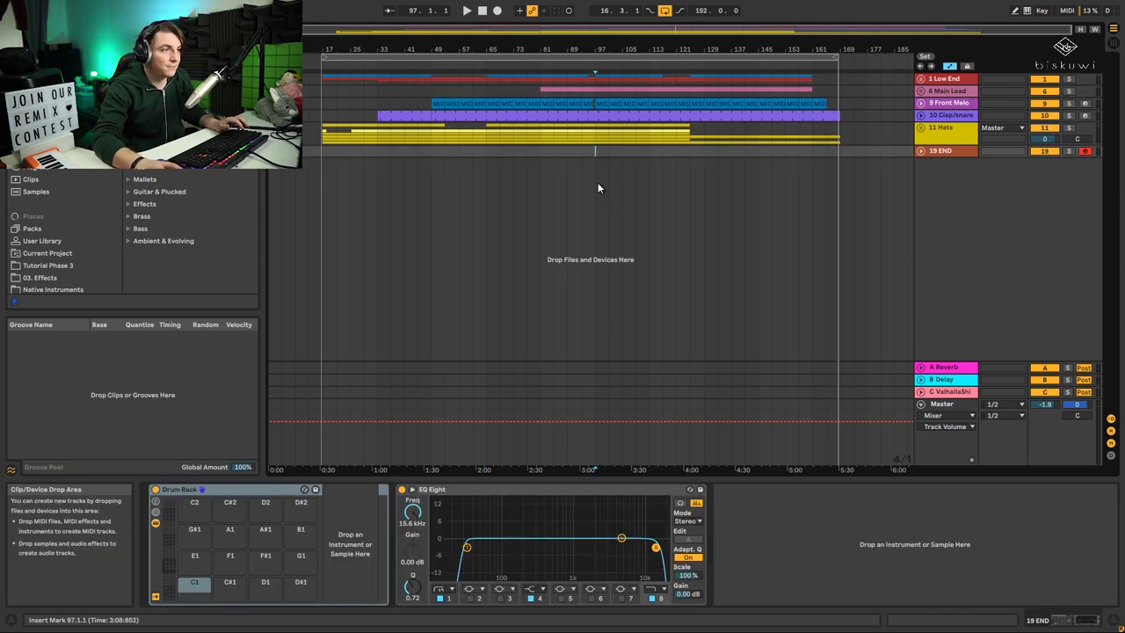
{"action": "key", "text": "space"}
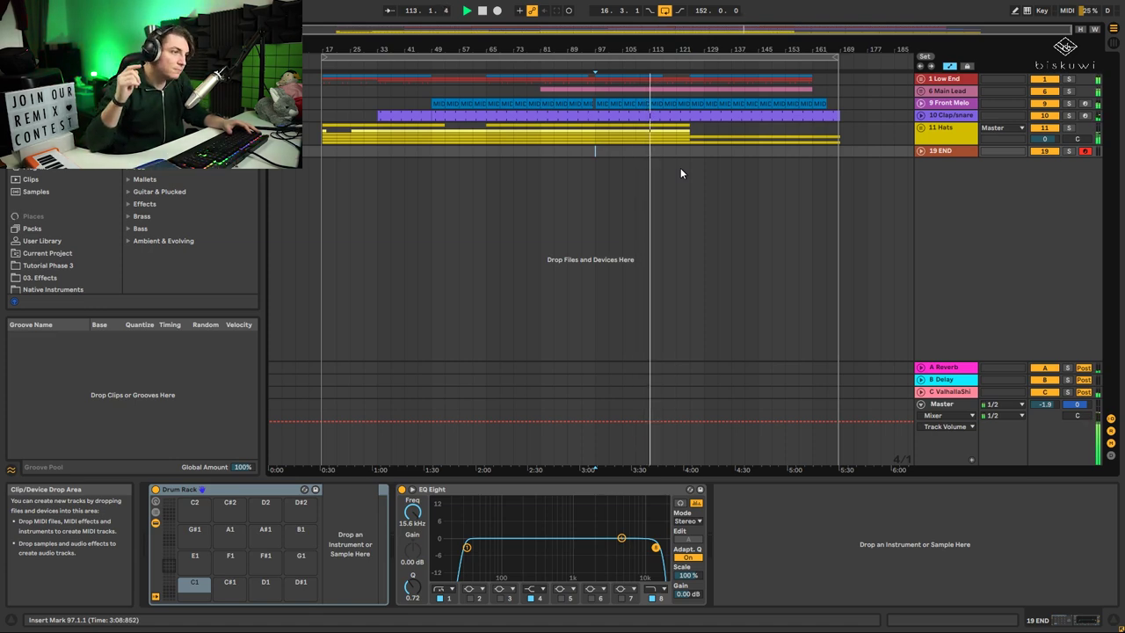
{"action": "key", "text": "space"}
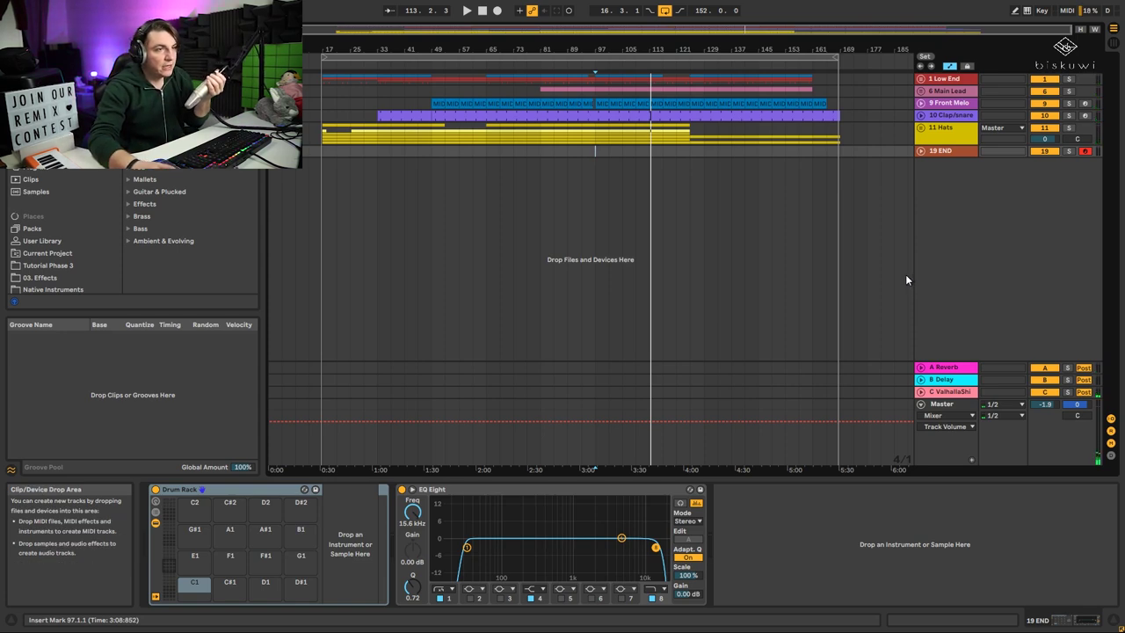
- Unfold the Low End group and show the devices of its Kick track
{"action": "left_click", "coordinate": [942, 150]}
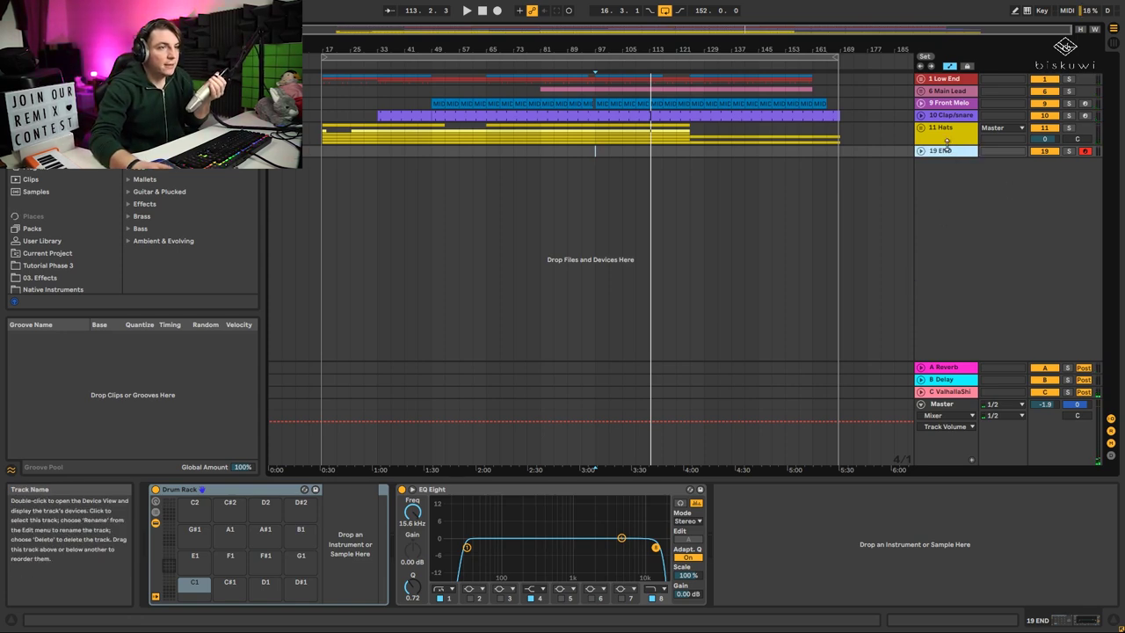
{"action": "left_click", "coordinate": [947, 79]}
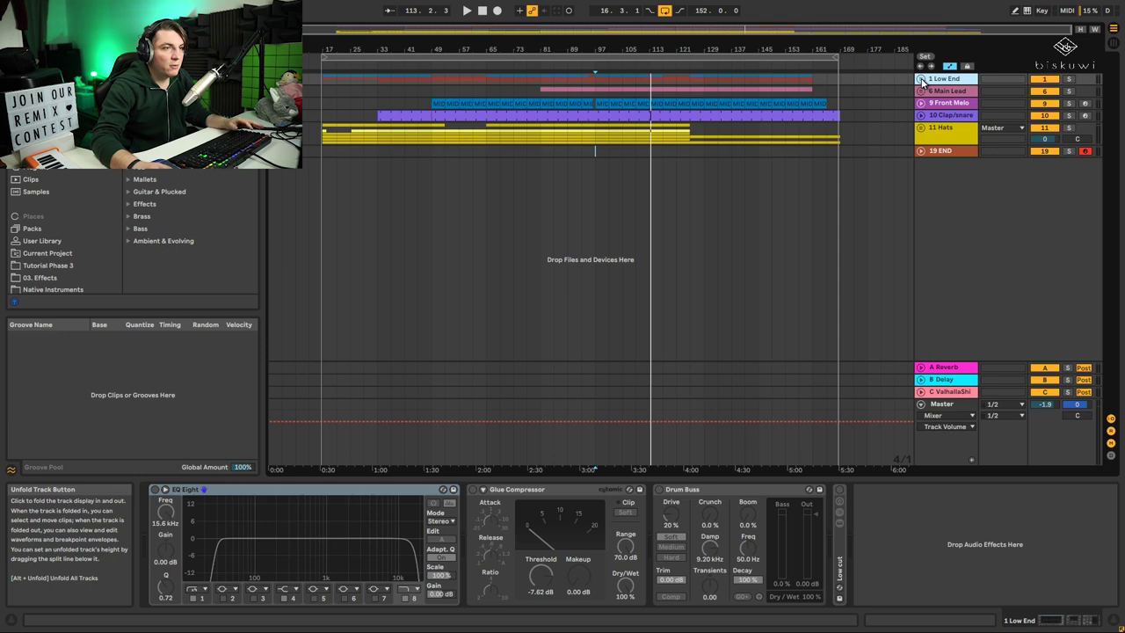
{"action": "left_click", "coordinate": [920, 80]}
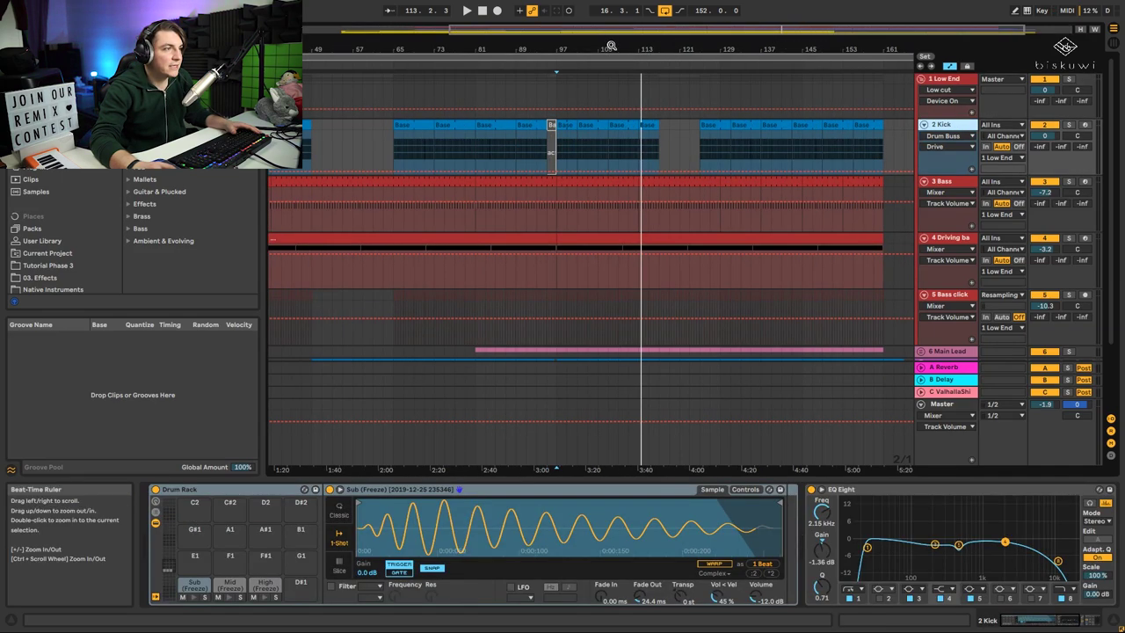
{"action": "left_click_drag", "start_coordinate": [612, 45], "coordinate": [648, 58]}
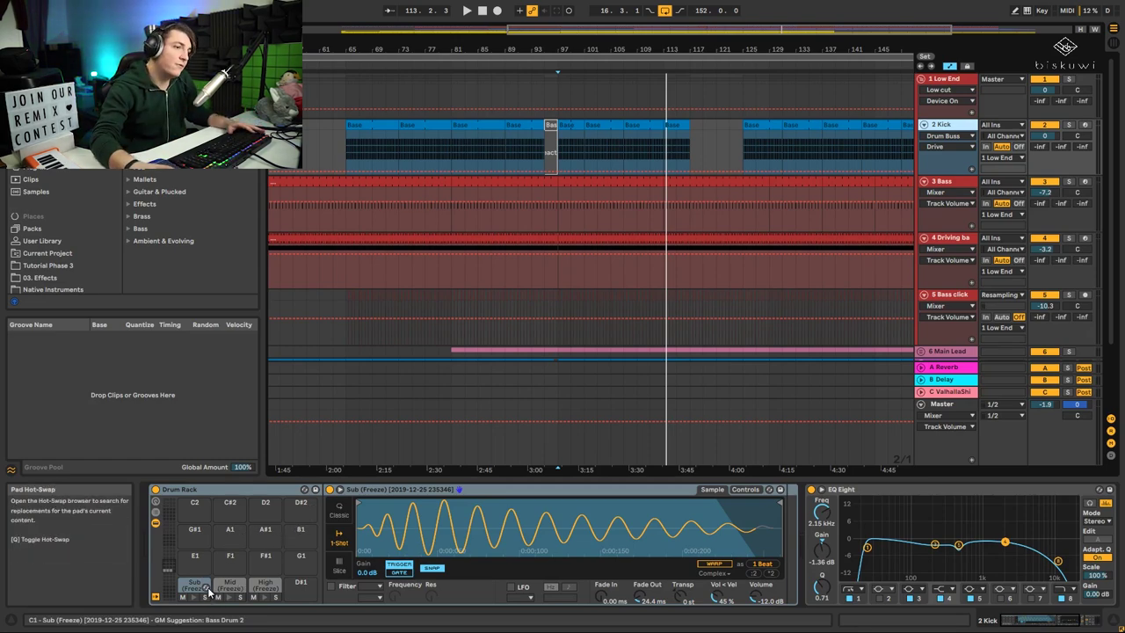
- Solo the Kick track and play it from bar 101, and preview the Sub and Mid pads of its Drum Rack
{"action": "left_click", "coordinate": [1070, 125]}
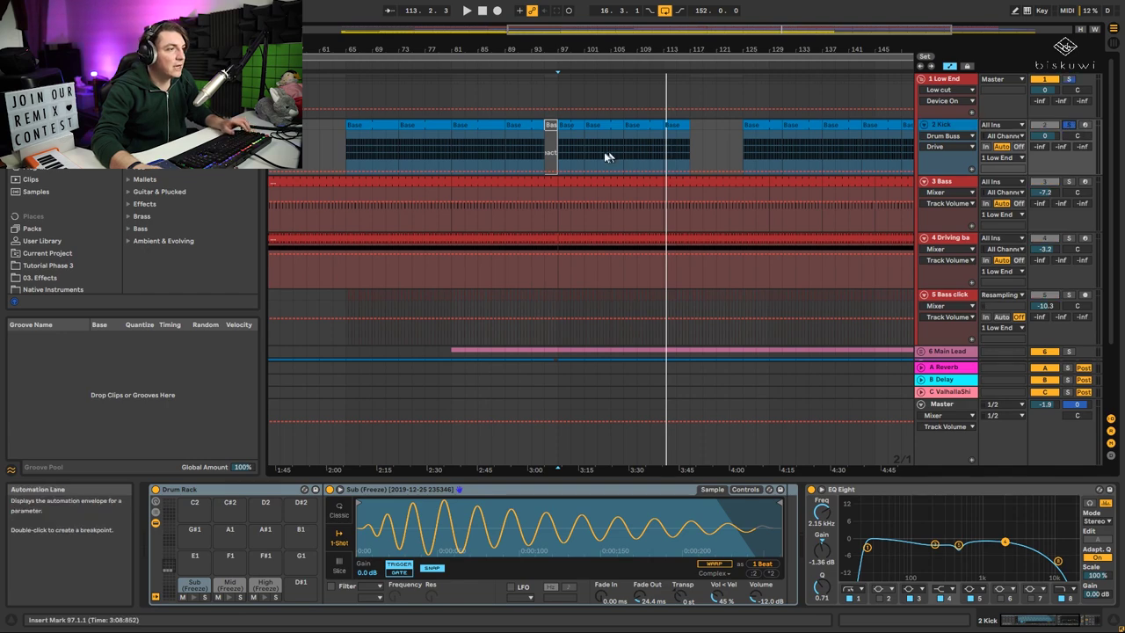
{"action": "left_click", "coordinate": [586, 146]}
{"action": "key", "text": "space"}
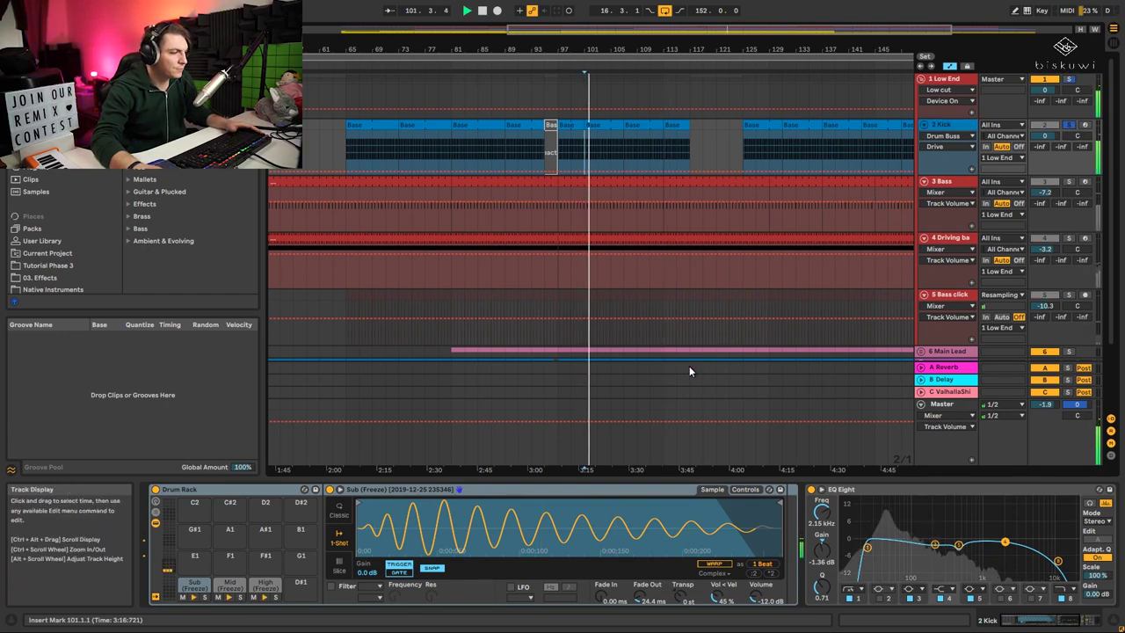
{"action": "key", "text": "space"}
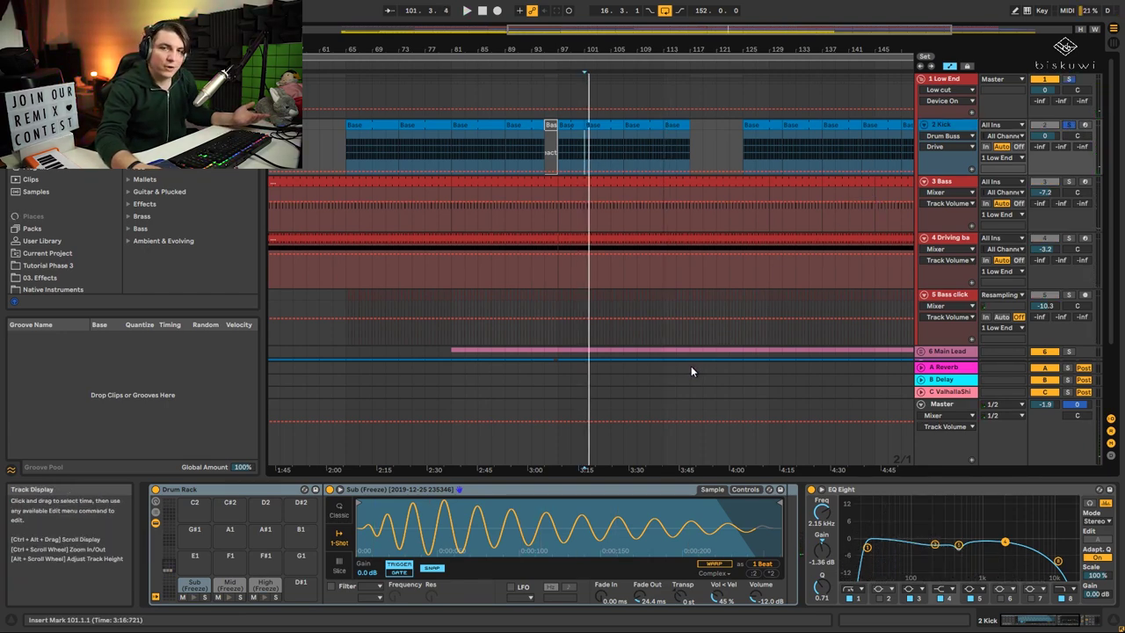
{"action": "left_click", "coordinate": [194, 599]}
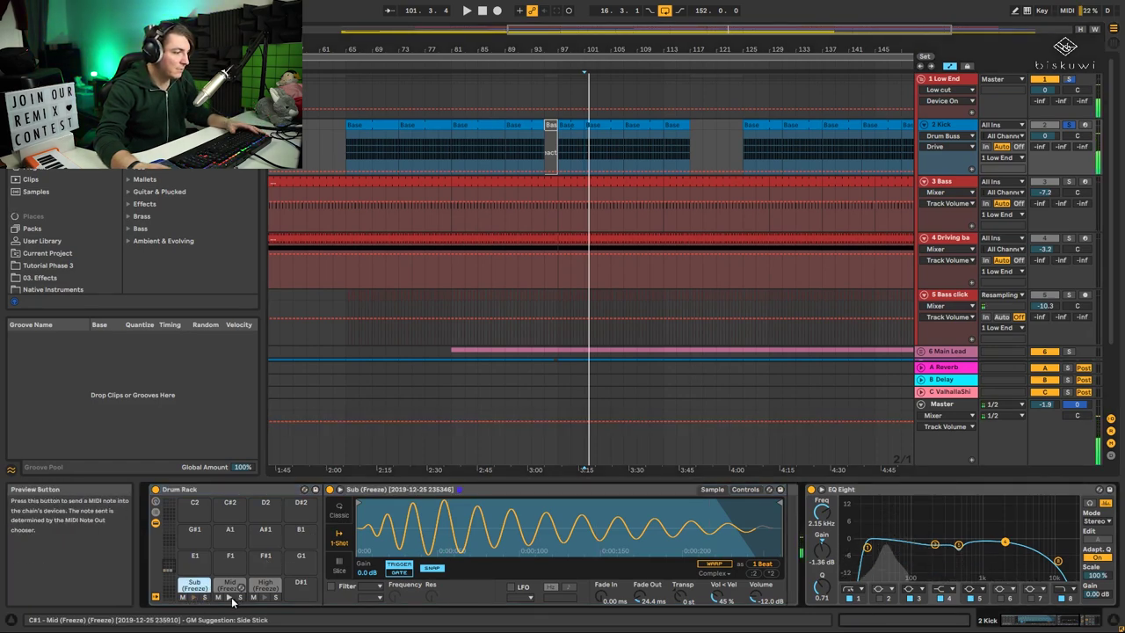
{"action": "left_click", "coordinate": [230, 598]}
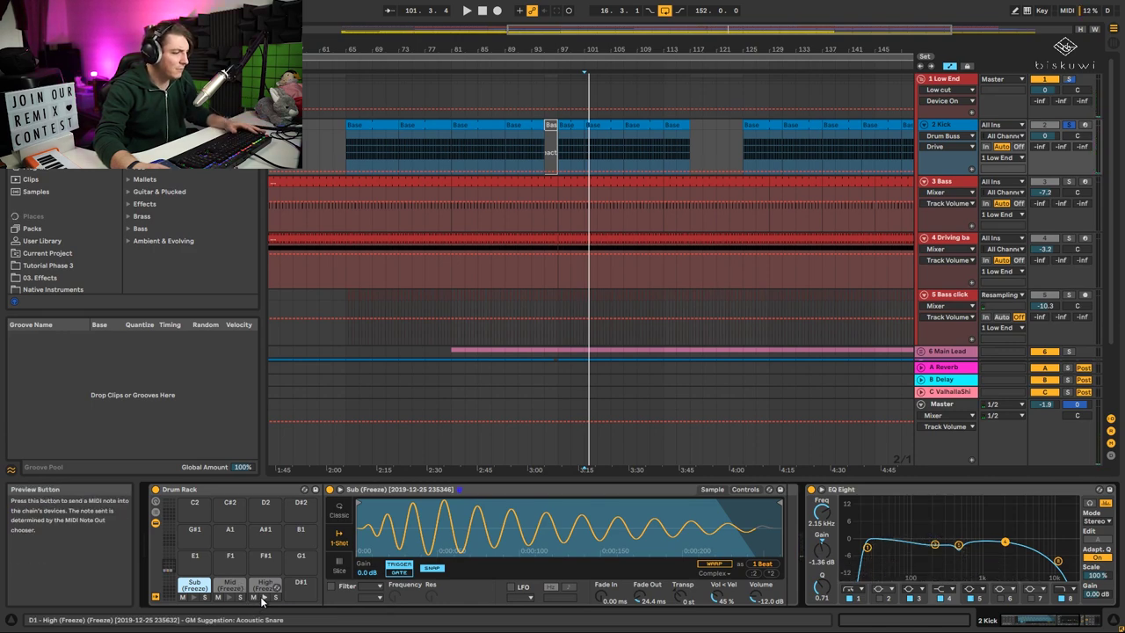
- Play the kick while bypassing and re-enabling its Drum Buss and EQ Eight to compare the sound with and without them
{"action": "left_click", "coordinate": [1025, 621]}
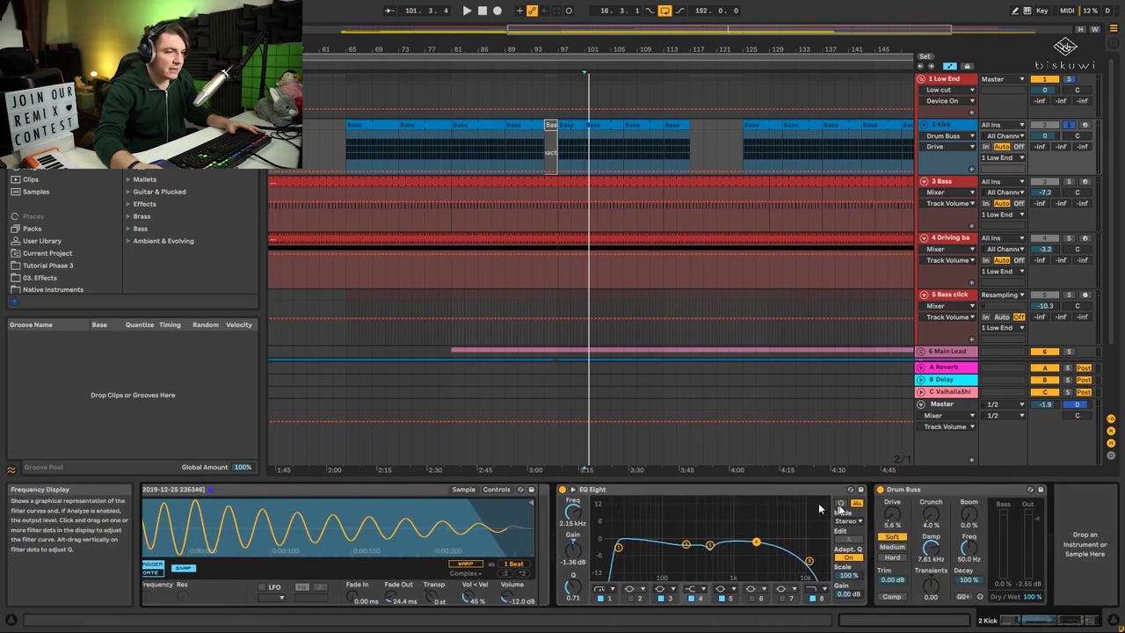
{"action": "key", "text": "space"}
{"action": "left_click", "coordinate": [880, 489]}
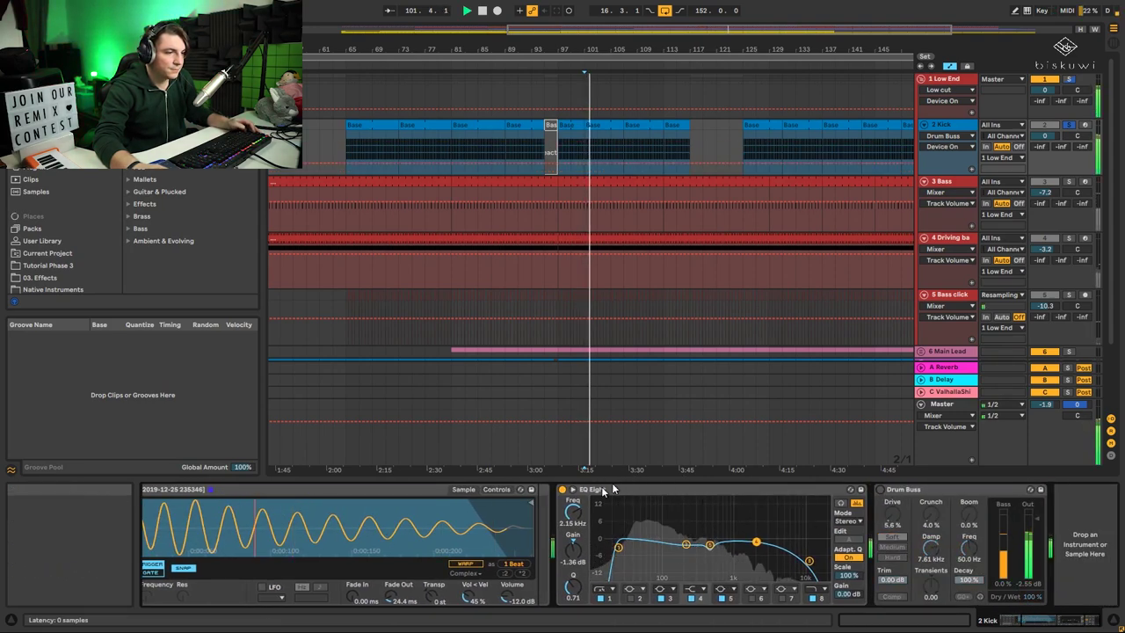
{"action": "left_click", "coordinate": [562, 489]}
{"action": "left_click", "coordinate": [563, 489]}
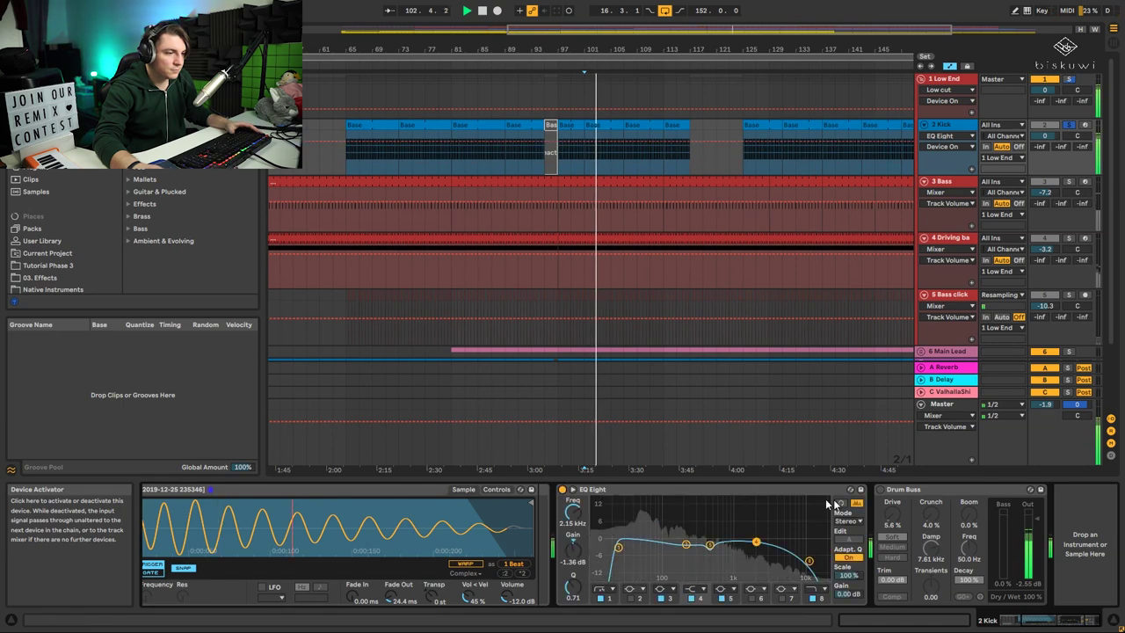
{"action": "left_click", "coordinate": [880, 489]}
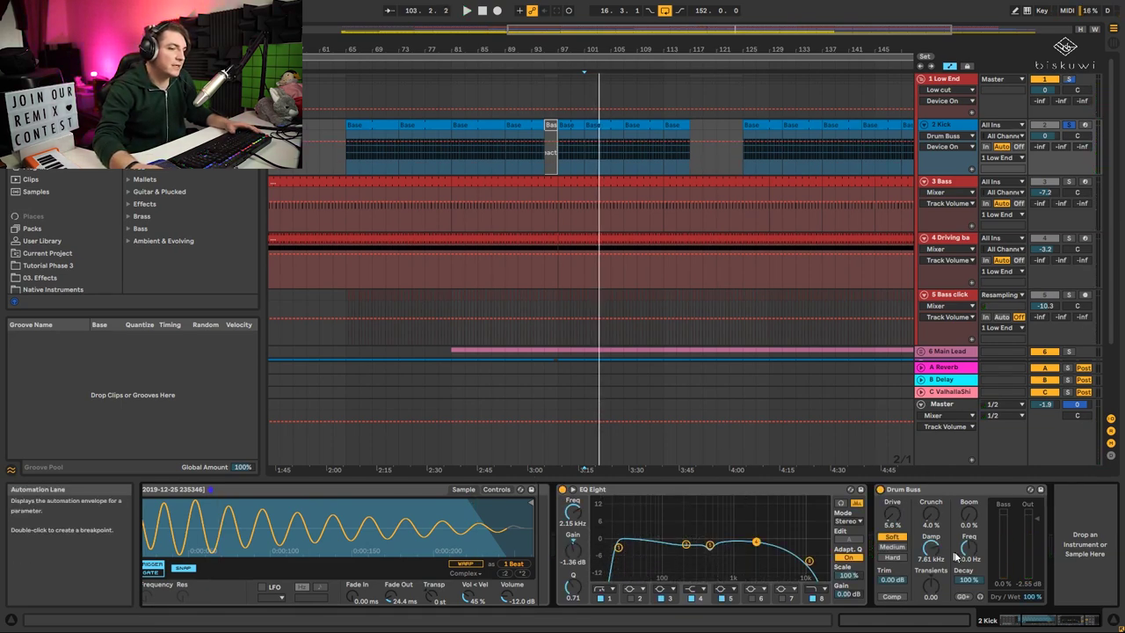
{"action": "left_click_drag", "start_coordinate": [1062, 622], "coordinate": [1042, 626]}
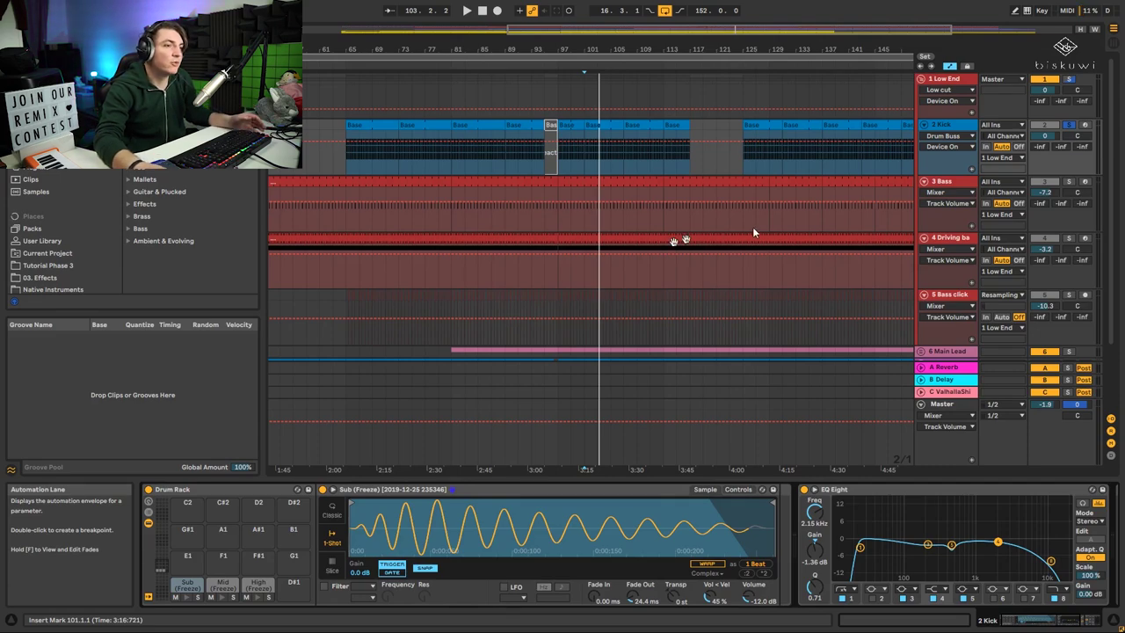
- Select bars 97 to 113 on the Bass track and solo the Bass together with the Kick
{"action": "left_click", "coordinate": [944, 181]}
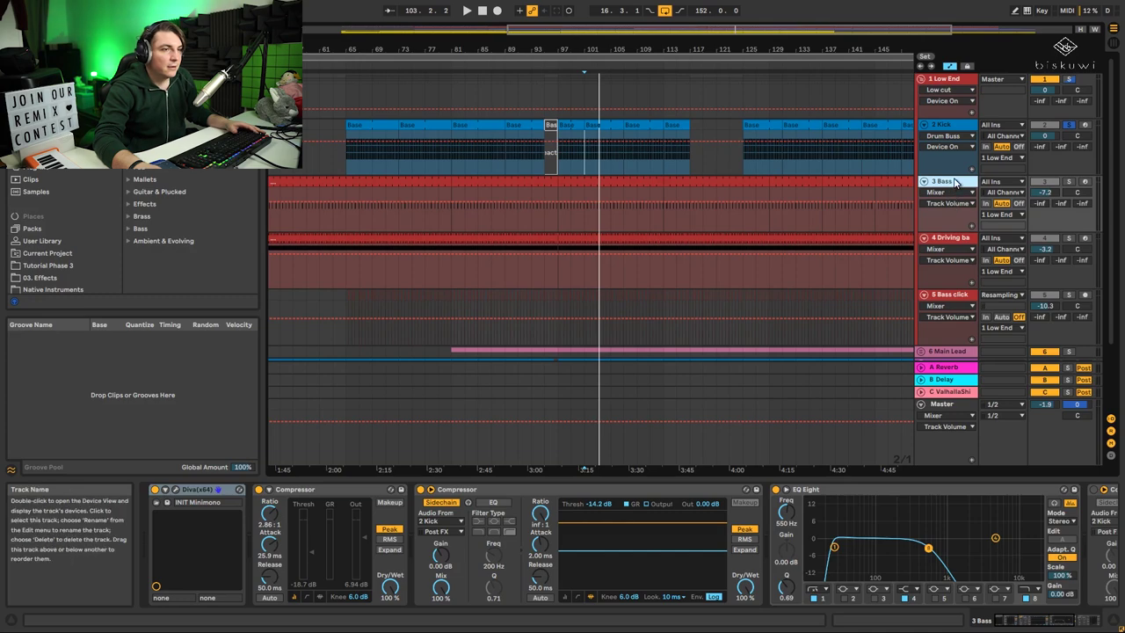
{"action": "left_click", "coordinate": [949, 125]}
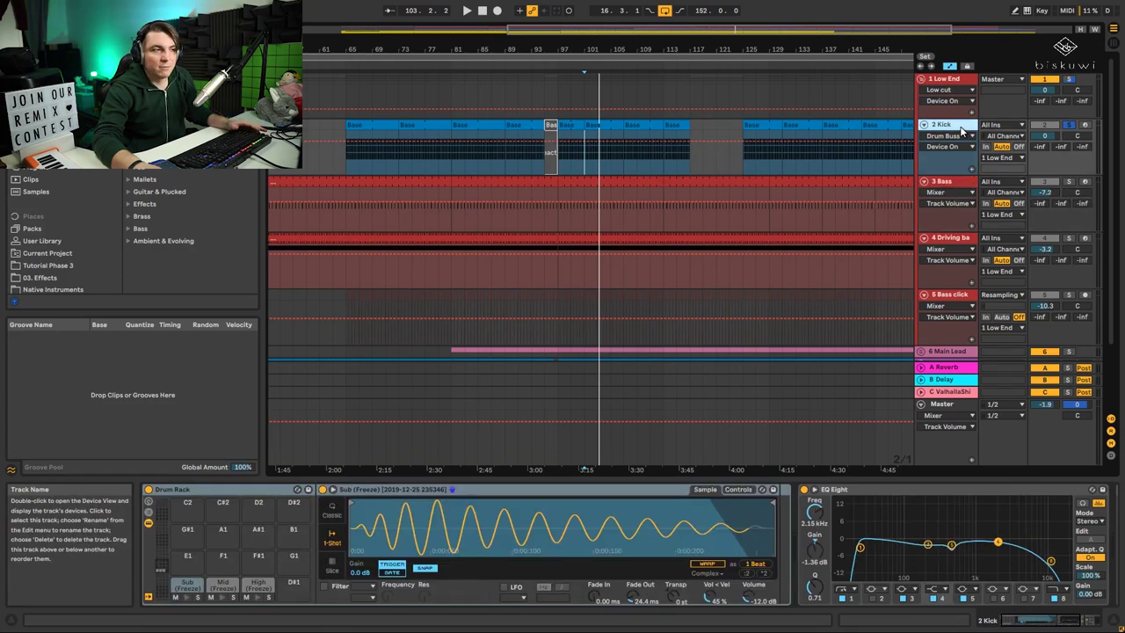
{"action": "left_click_drag", "start_coordinate": [834, 51], "coordinate": [906, 101]}
{"action": "scroll", "coordinate": [918, 195], "scroll_direction": "down", "scroll_amount": 2}
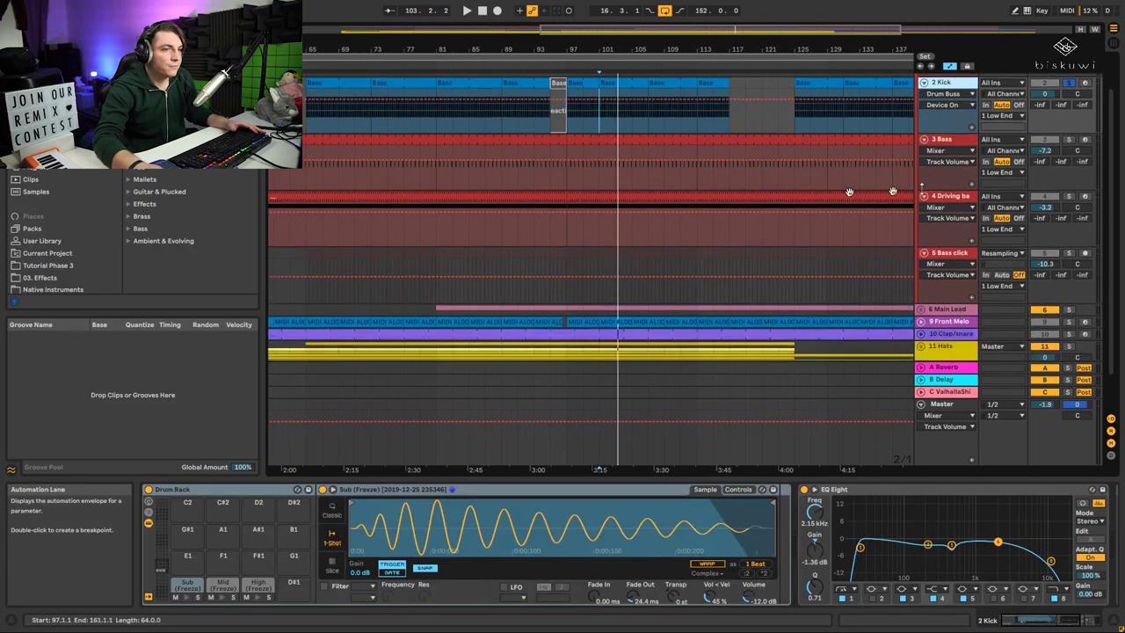
{"action": "left_click", "coordinate": [954, 138]}
{"action": "left_click", "coordinate": [571, 147]}
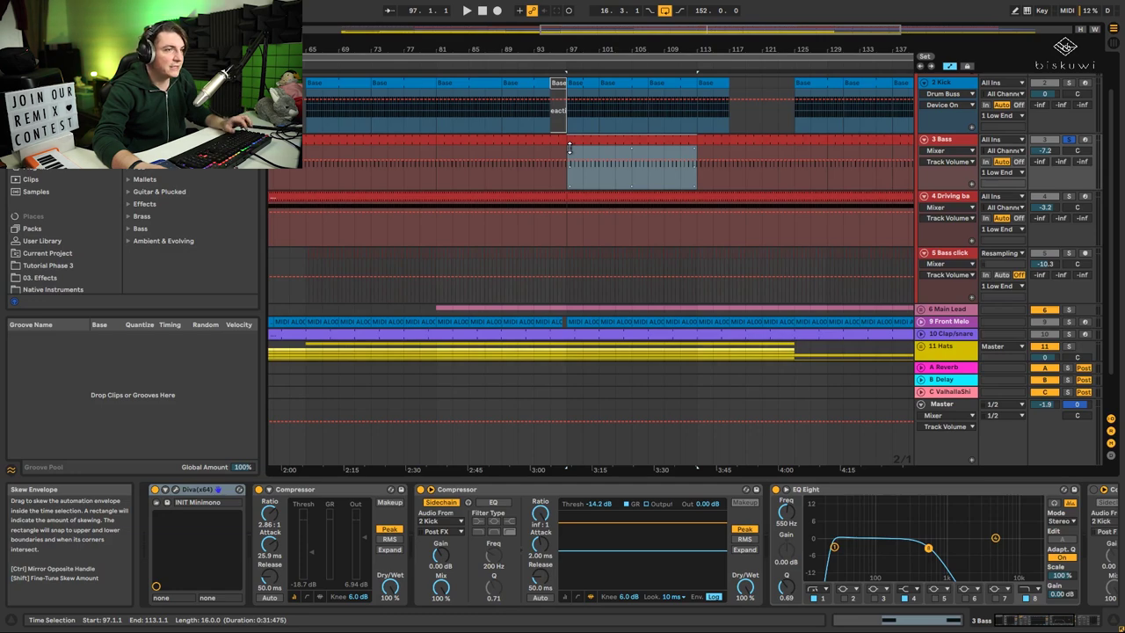
{"action": "left_click", "coordinate": [1069, 83], "text": "ctrl"}
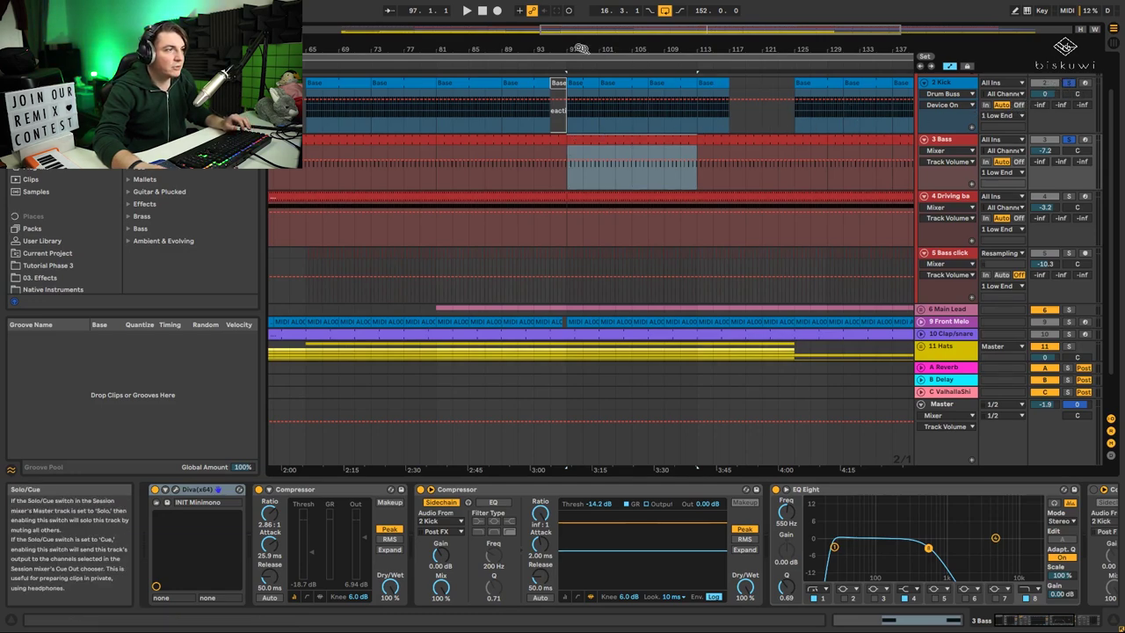
- Play the soloed Kick and Bass together from bar 97, and examine how the bass notes are placed against the kick
{"action": "key", "text": "space"}
{"action": "left_click_drag", "start_coordinate": [573, 53], "coordinate": [580, 104]}
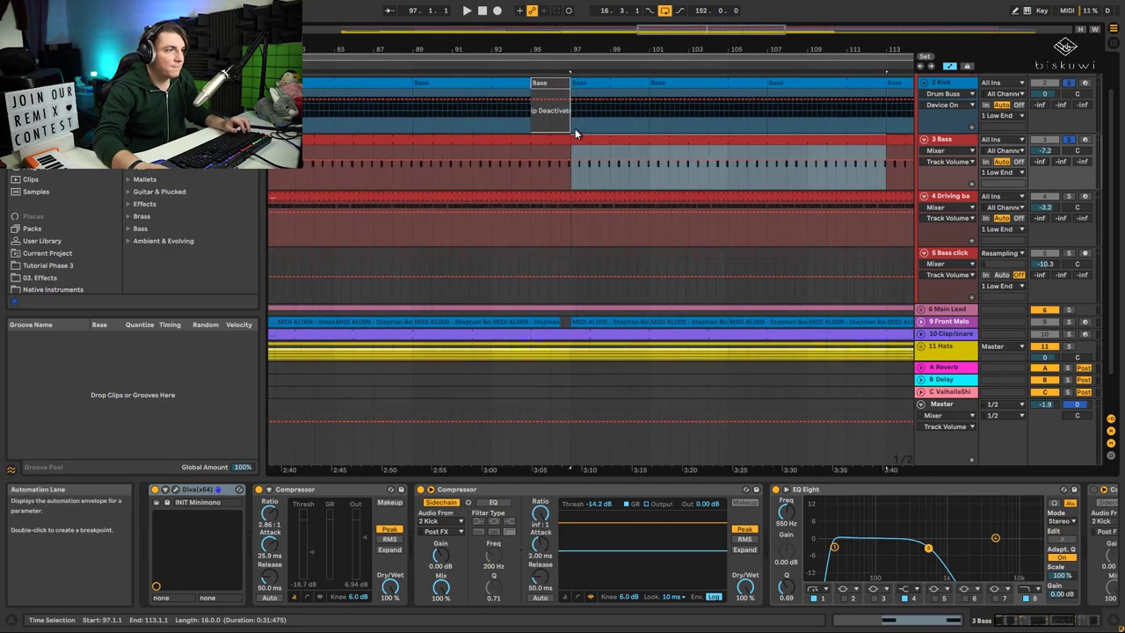
{"action": "key", "text": "space"}
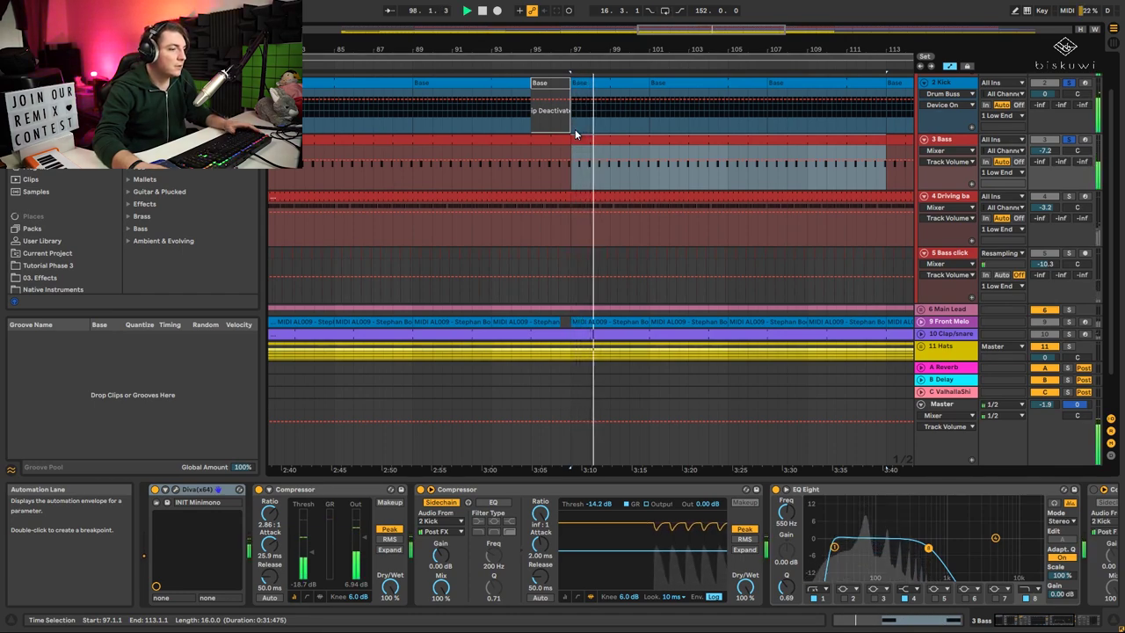
{"action": "key", "text": "ctrl+l"}
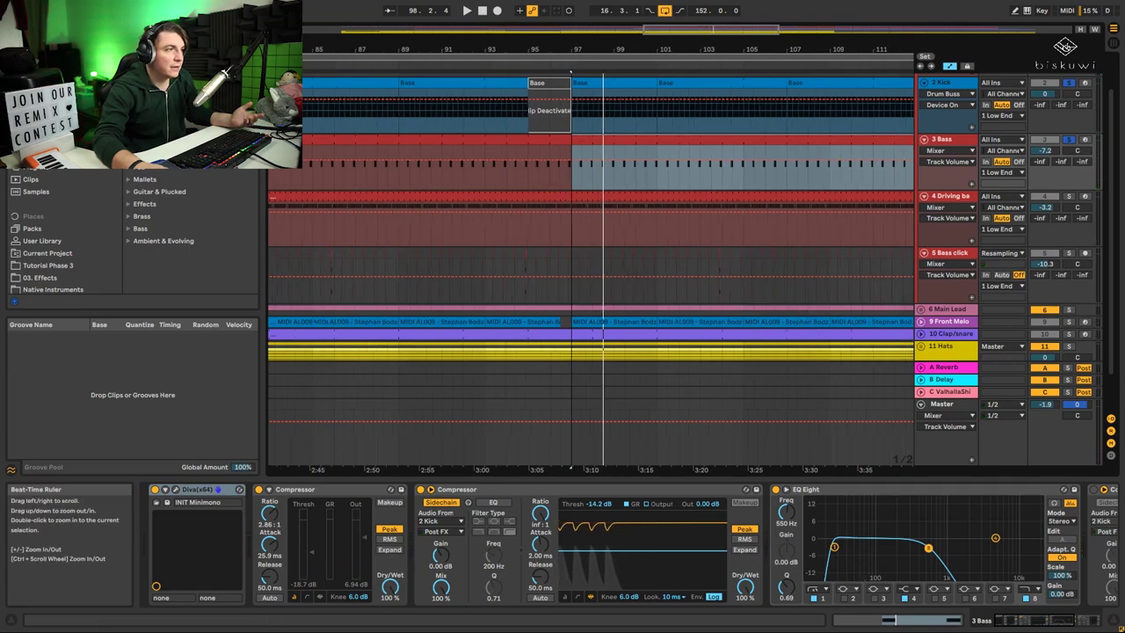
{"action": "scroll", "coordinate": [578, 130], "scroll_direction": "up", "scroll_amount": 5}
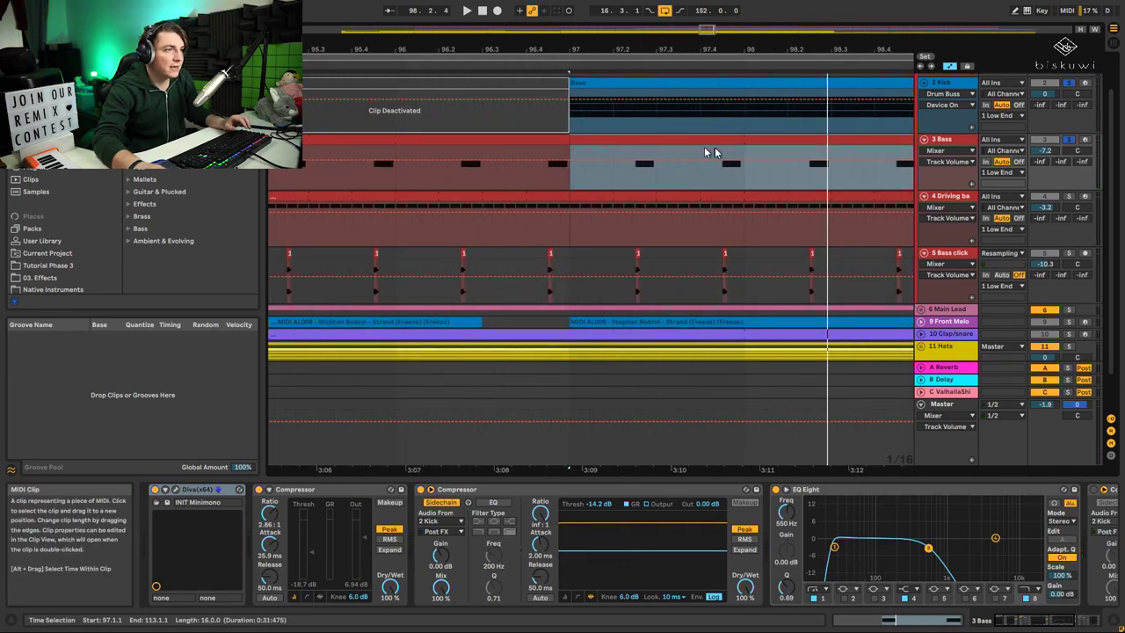
{"action": "key", "text": "space"}
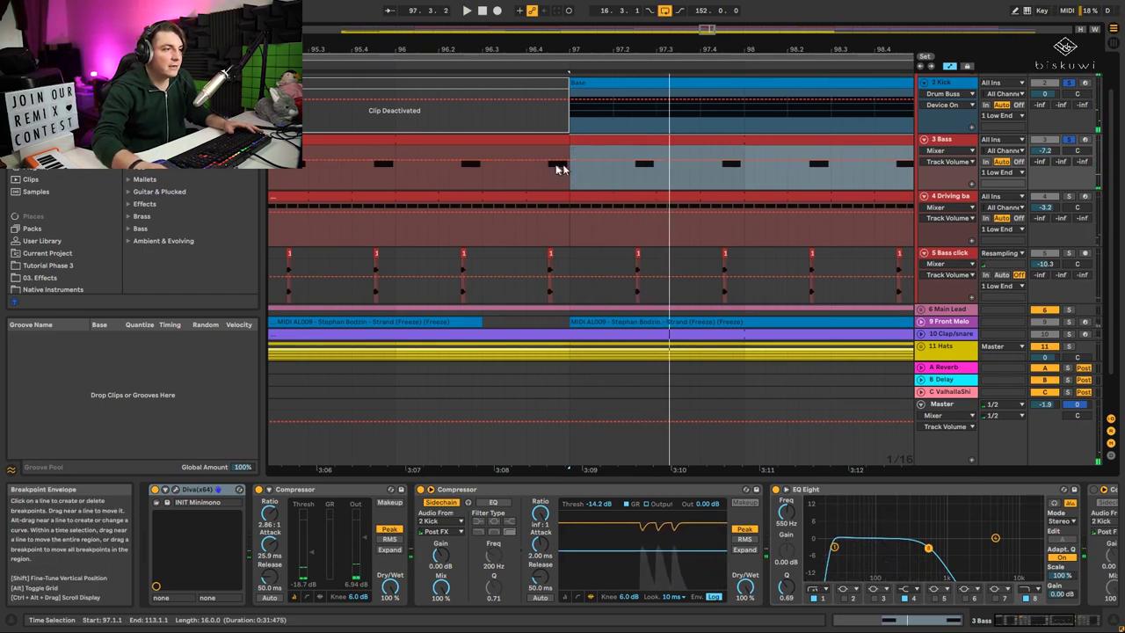
{"action": "key", "text": "space"}
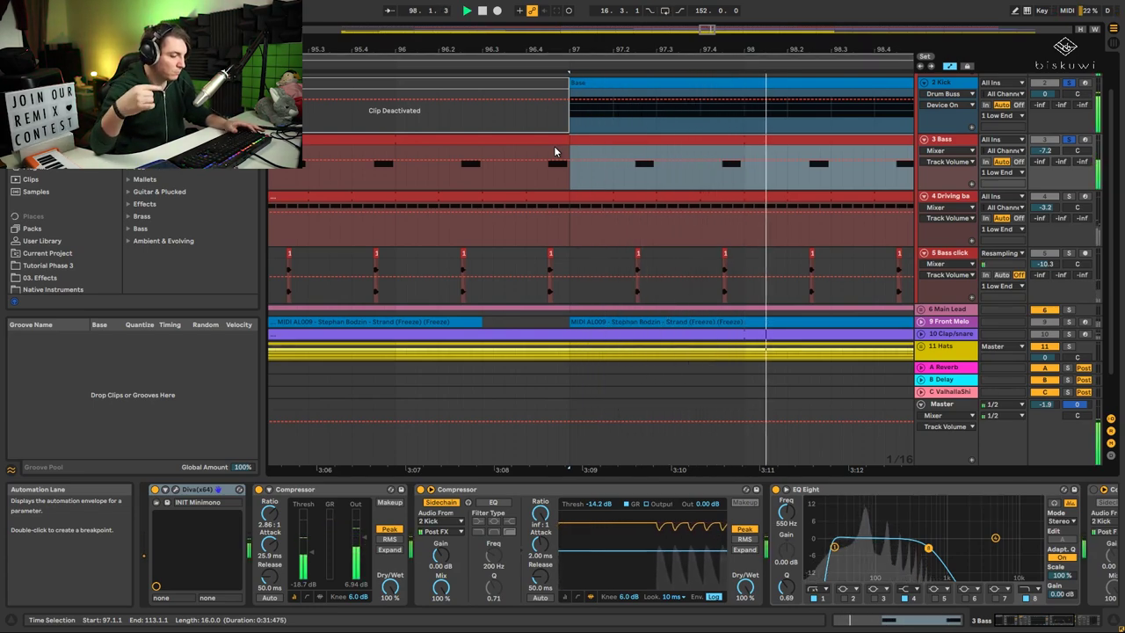
{"action": "key", "text": "space"}
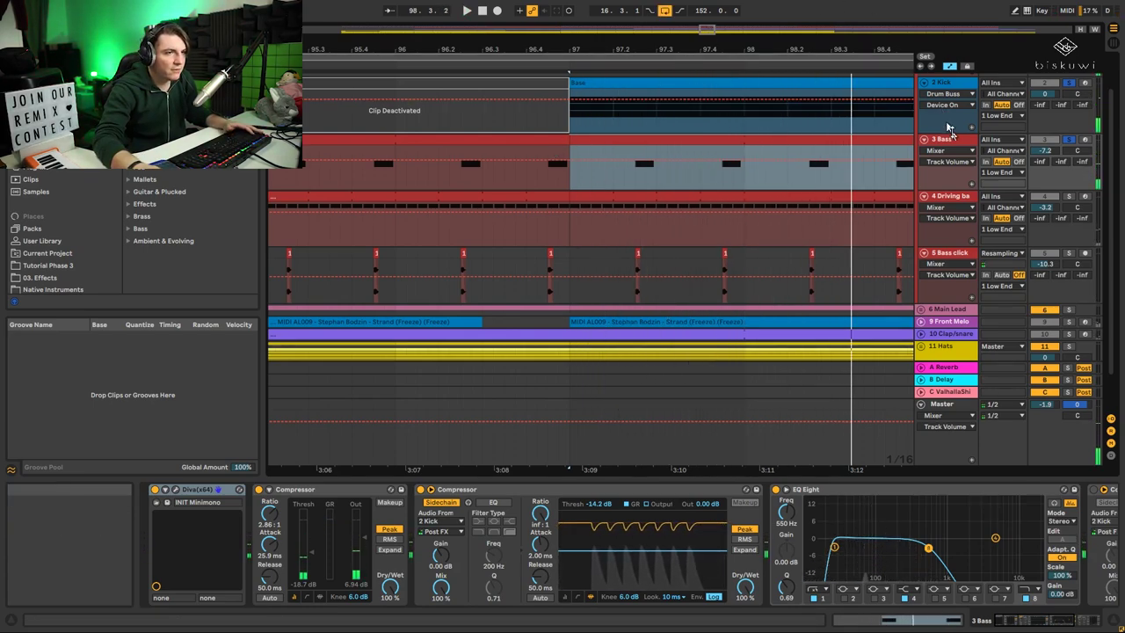
- Open the Bass track's Diva synth window and play the passage from bar 97 to examine its oscillator, mixer and envelope settings
{"action": "left_click", "coordinate": [942, 139]}
{"action": "left_click", "coordinate": [186, 490]}
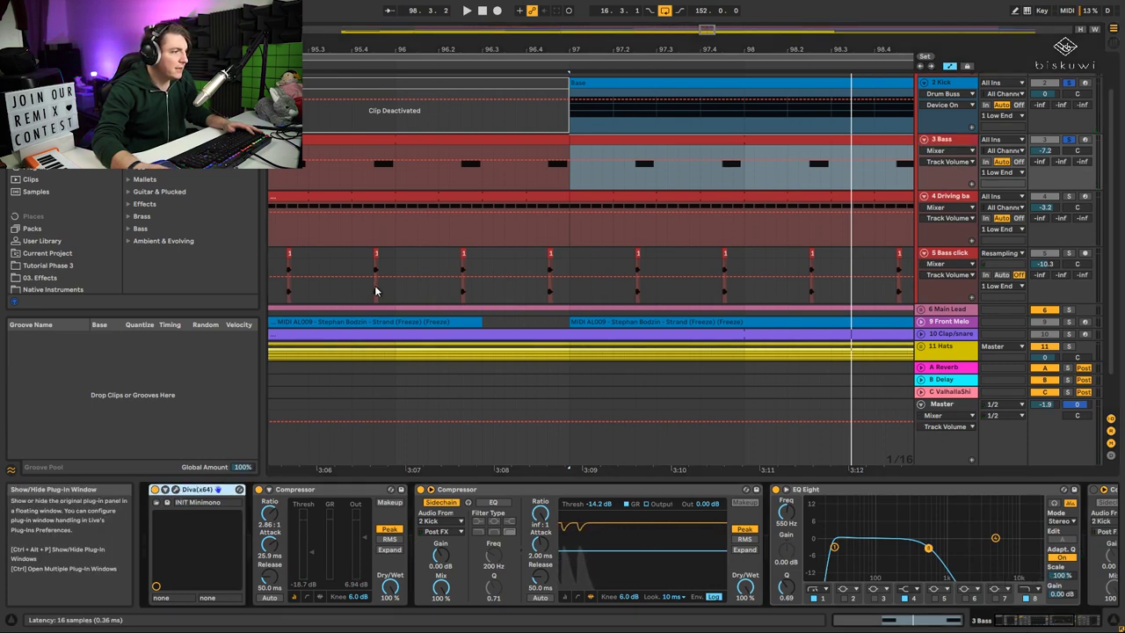
{"action": "key", "text": "ctrl+alt+p"}
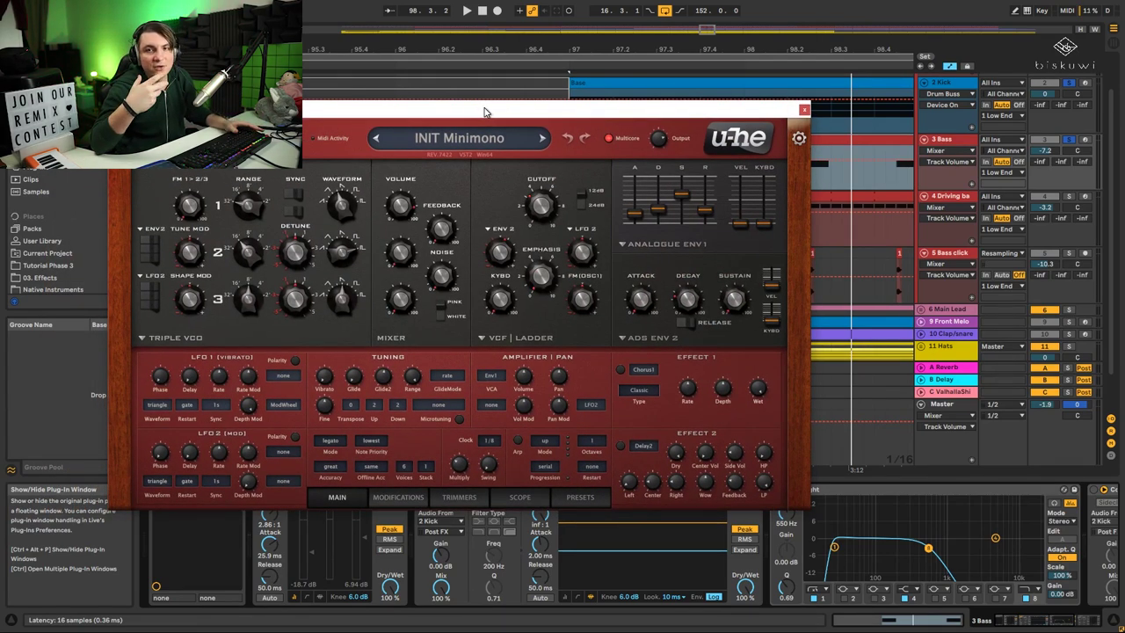
{"action": "left_click_drag", "start_coordinate": [492, 110], "coordinate": [577, 121]}
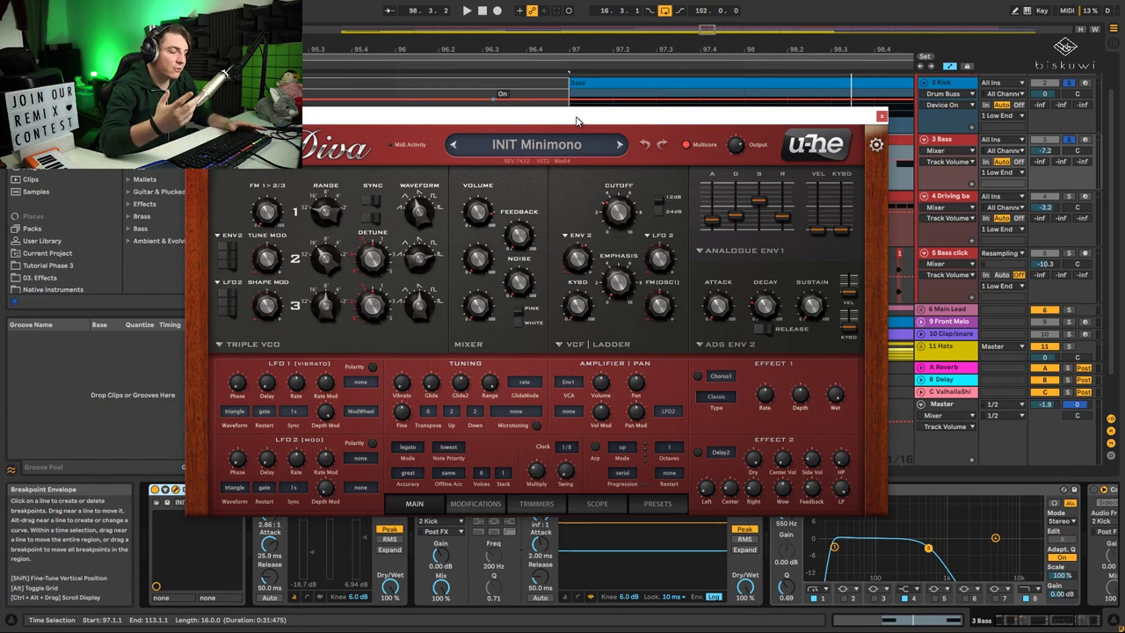
{"action": "left_click_drag", "start_coordinate": [577, 120], "coordinate": [570, 101]}
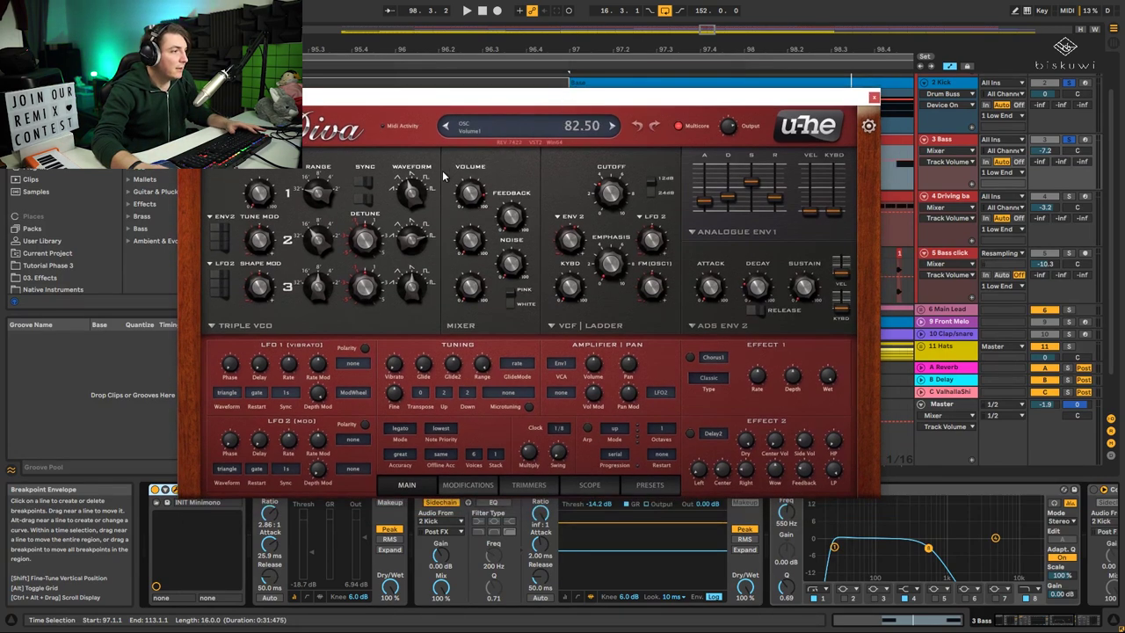
{"action": "key", "text": "space"}
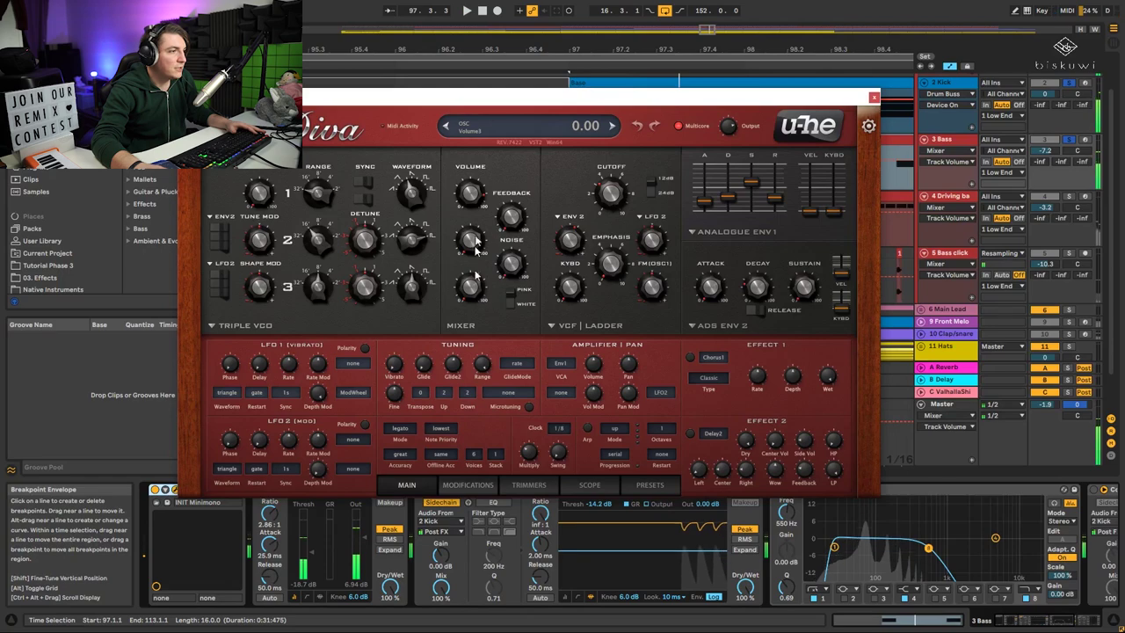
{"action": "mouse_move", "coordinate": [406, 183]}
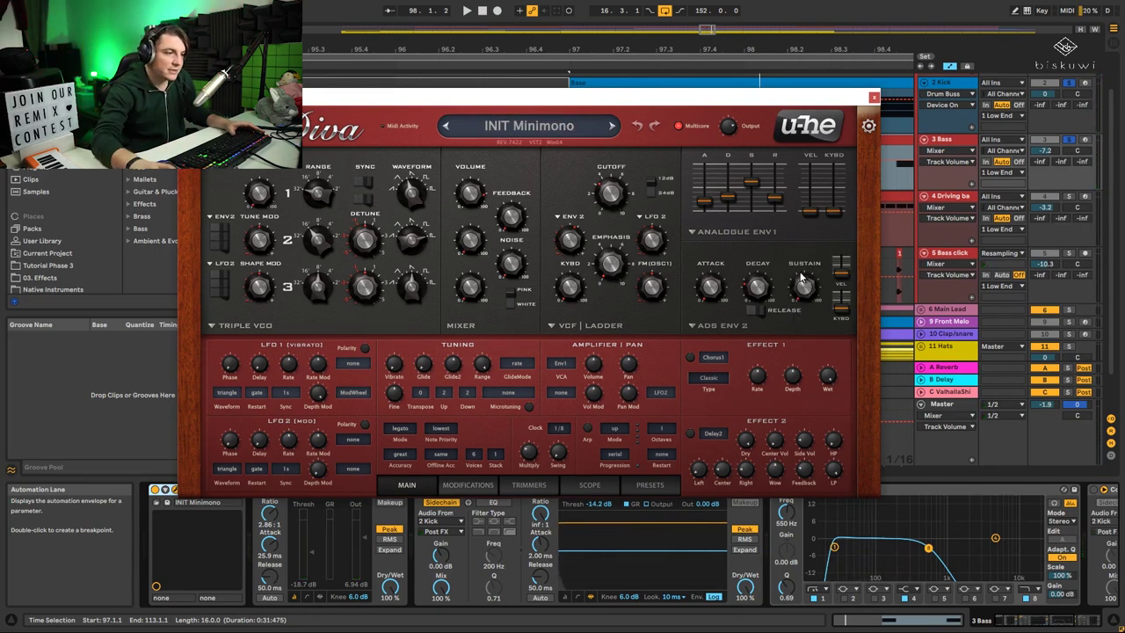
- Close the Diva window and play the Bass while examining its two compressors, the Kick sidechain and the EQ Eight in its device chain
{"action": "key", "text": "space"}
{"action": "left_click", "coordinate": [873, 97]}
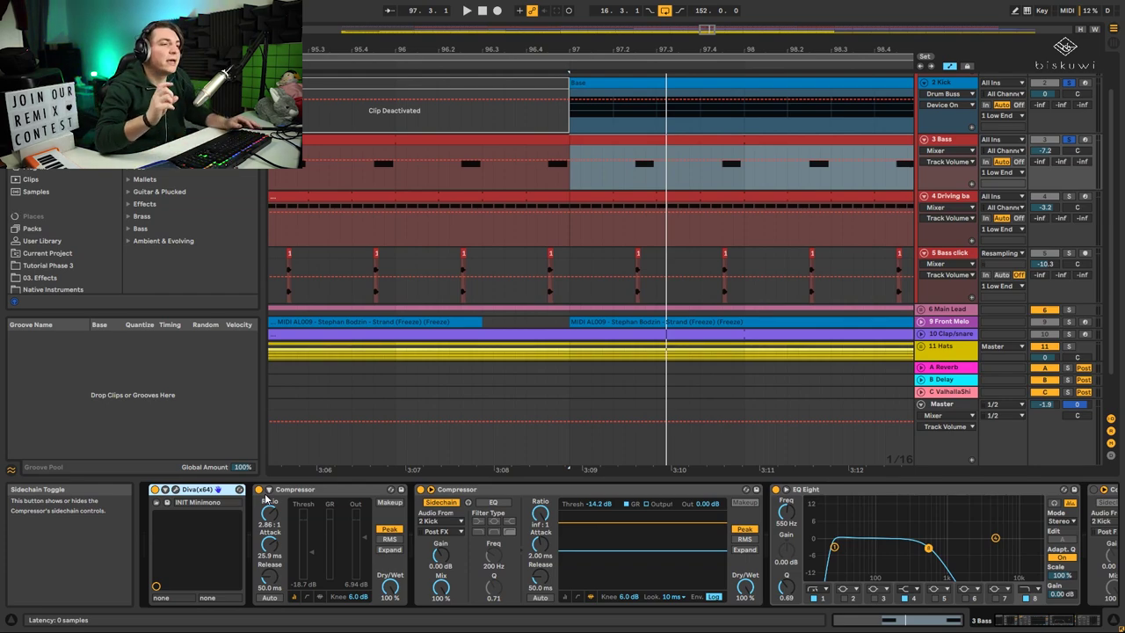
{"action": "left_click", "coordinate": [443, 502]}
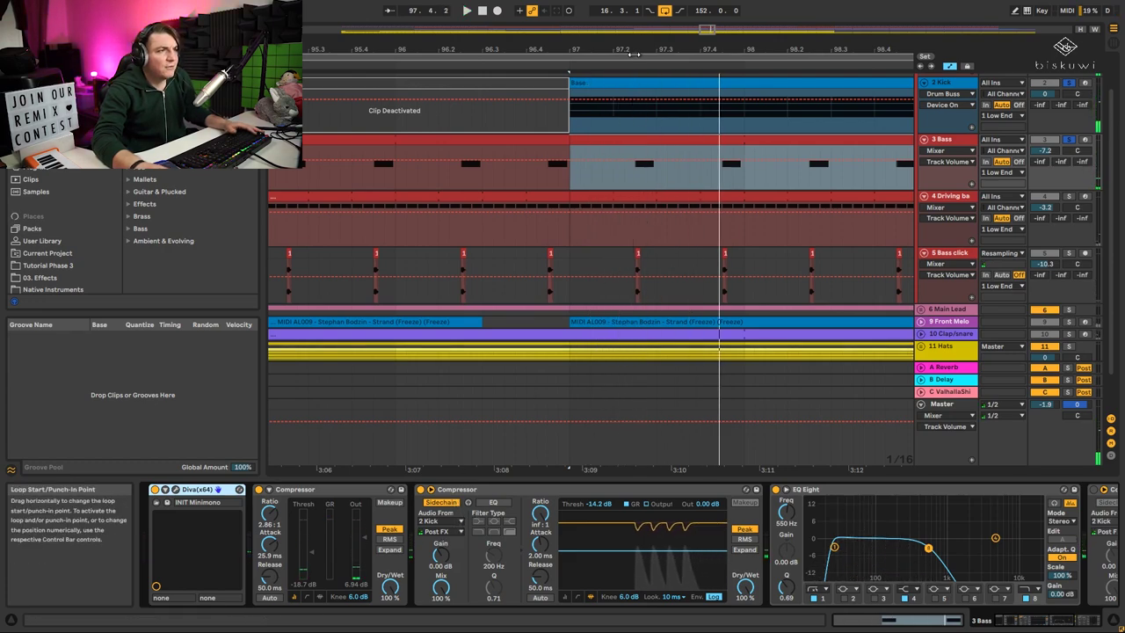
{"action": "left_click_drag", "start_coordinate": [632, 50], "coordinate": [634, 123]}
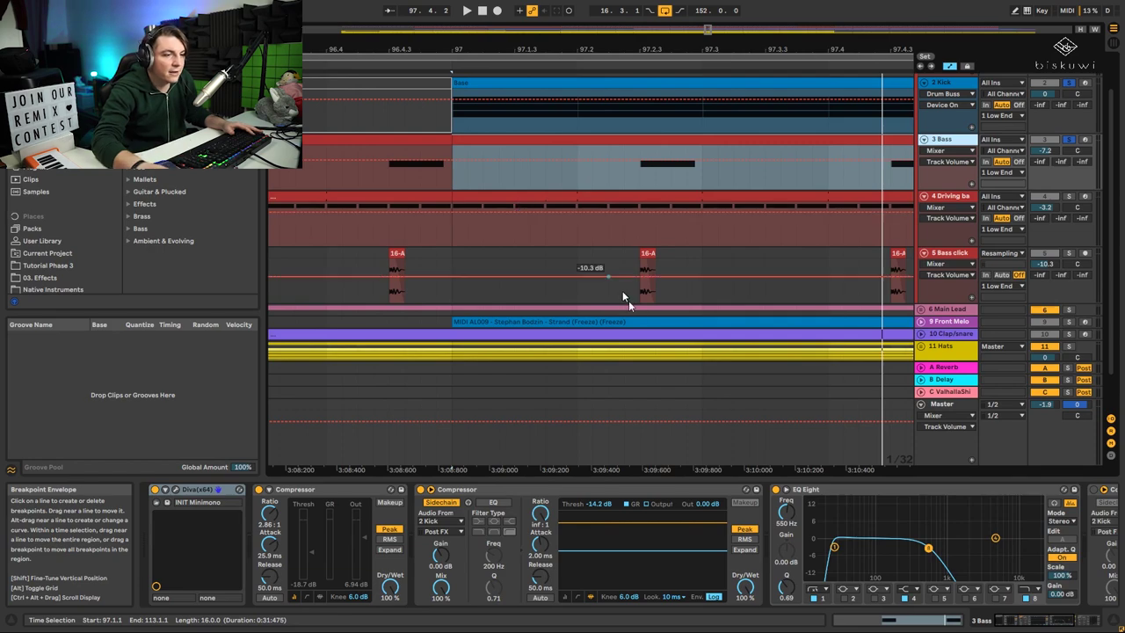
{"action": "key", "text": "space"}
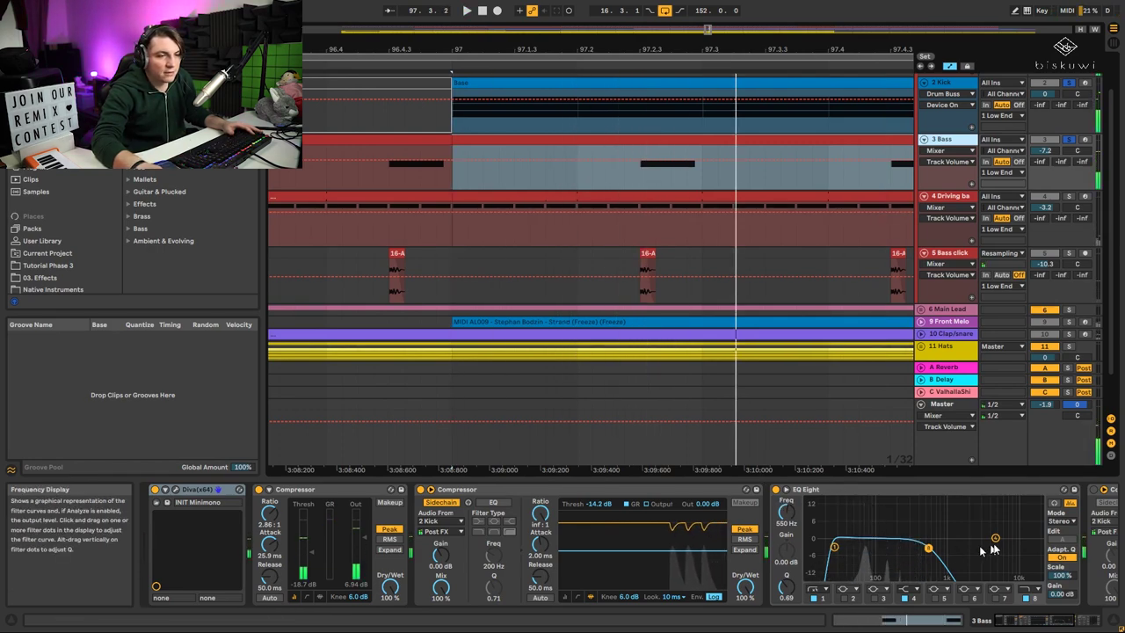
{"action": "left_click", "coordinate": [1088, 619]}
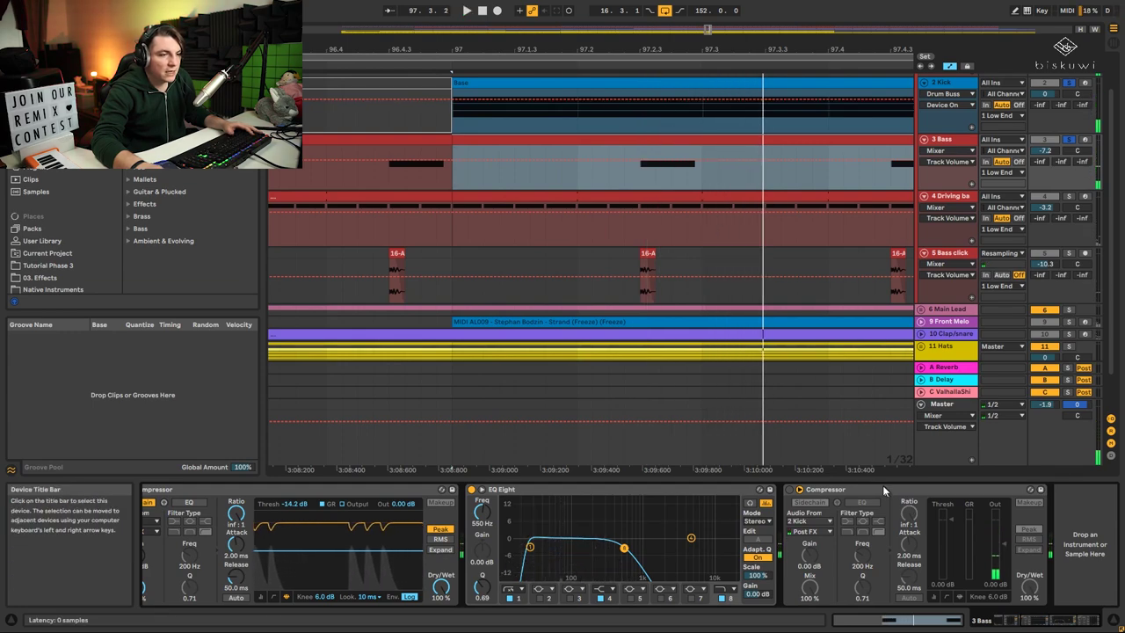
{"action": "left_click_drag", "start_coordinate": [878, 470], "coordinate": [984, 125]}
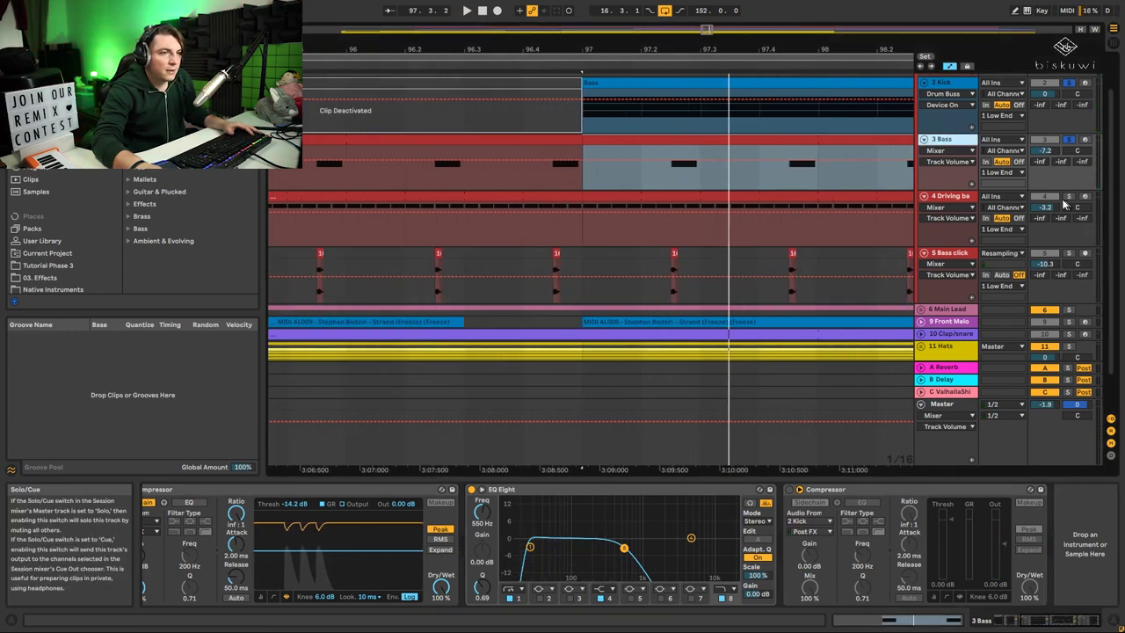
- Solo the Bass click track on its own and play it from the click clip at 97.2.3
{"action": "left_click_drag", "start_coordinate": [679, 49], "coordinate": [680, 257]}
{"action": "key", "text": "space"}
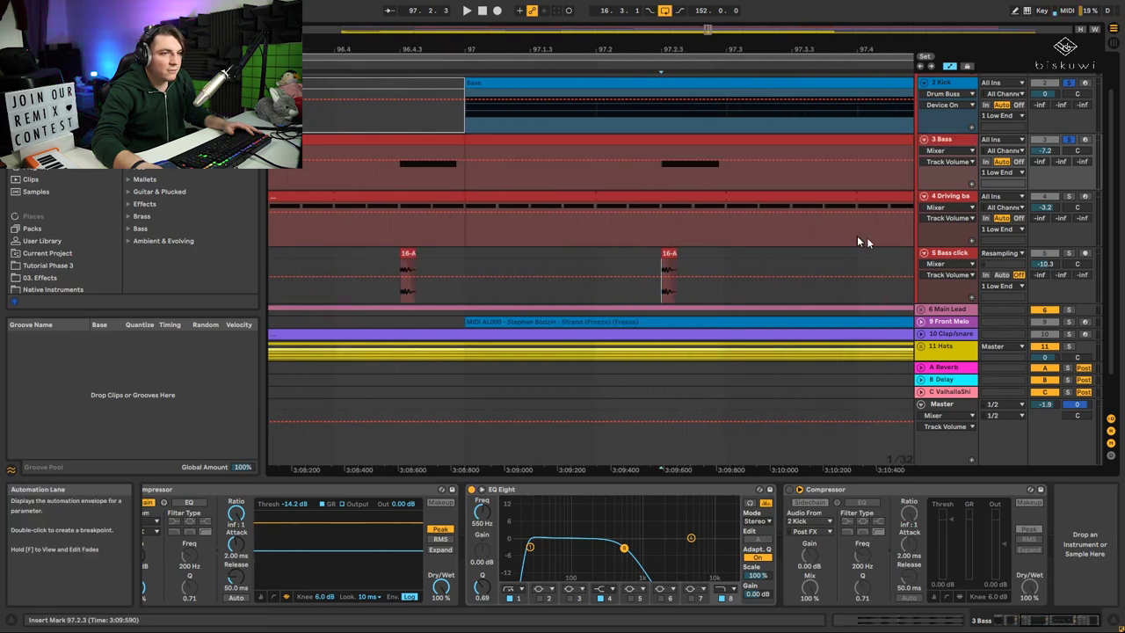
{"action": "left_click", "coordinate": [667, 263]}
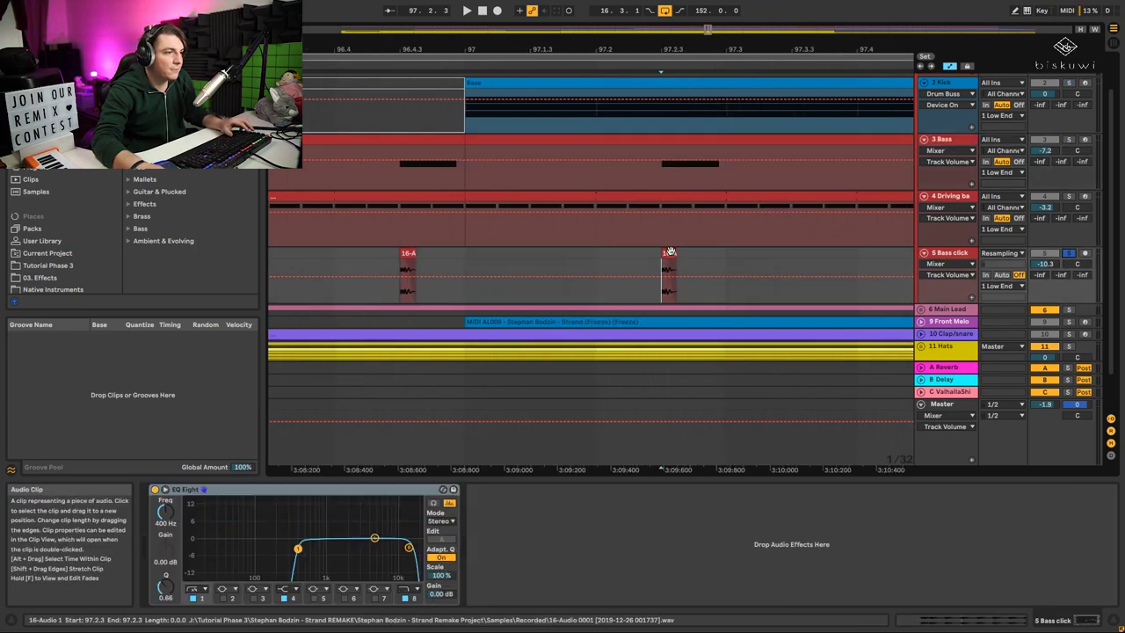
{"action": "key", "text": "space"}
{"action": "key", "text": "space"}
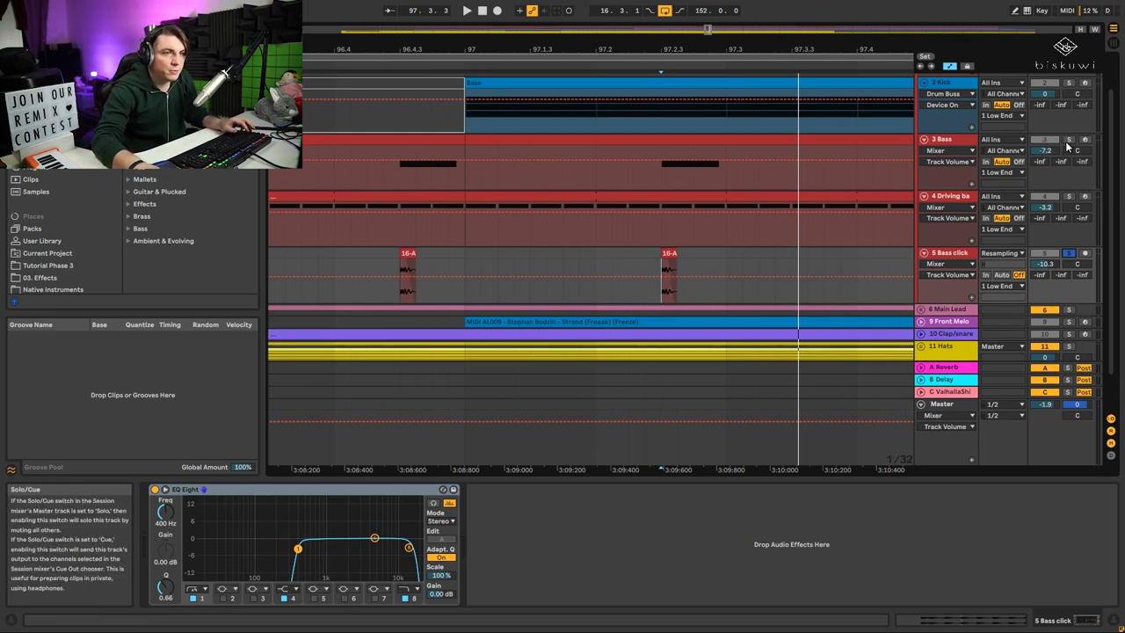
- Solo the Kick and Bass together with the Bass click and play the three layers combined
{"action": "left_click", "coordinate": [1072, 82], "text": "ctrl"}
{"action": "key", "text": "space"}
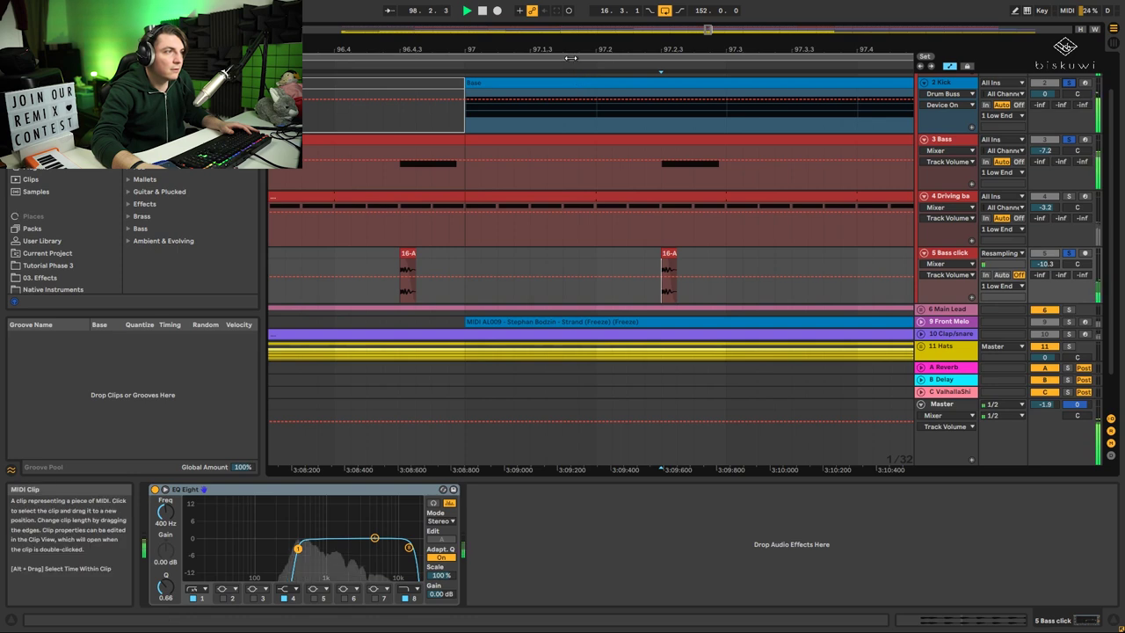
{"action": "left_click_drag", "start_coordinate": [567, 50], "coordinate": [554, 47]}
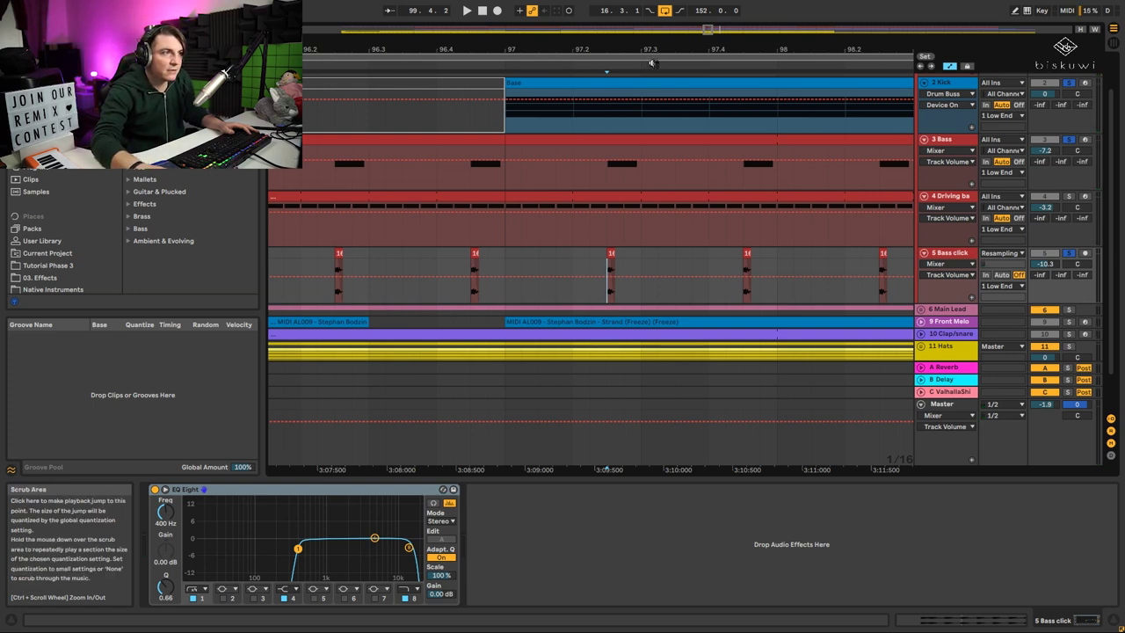
{"action": "left_click_drag", "start_coordinate": [645, 50], "coordinate": [641, 101]}
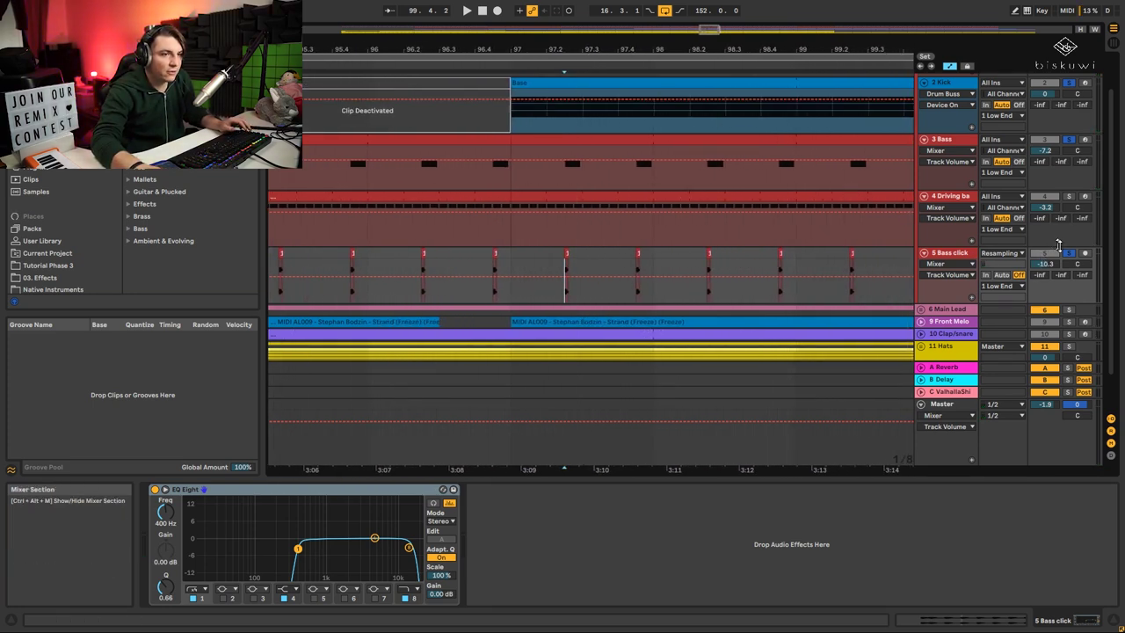
{"action": "key", "text": "space"}
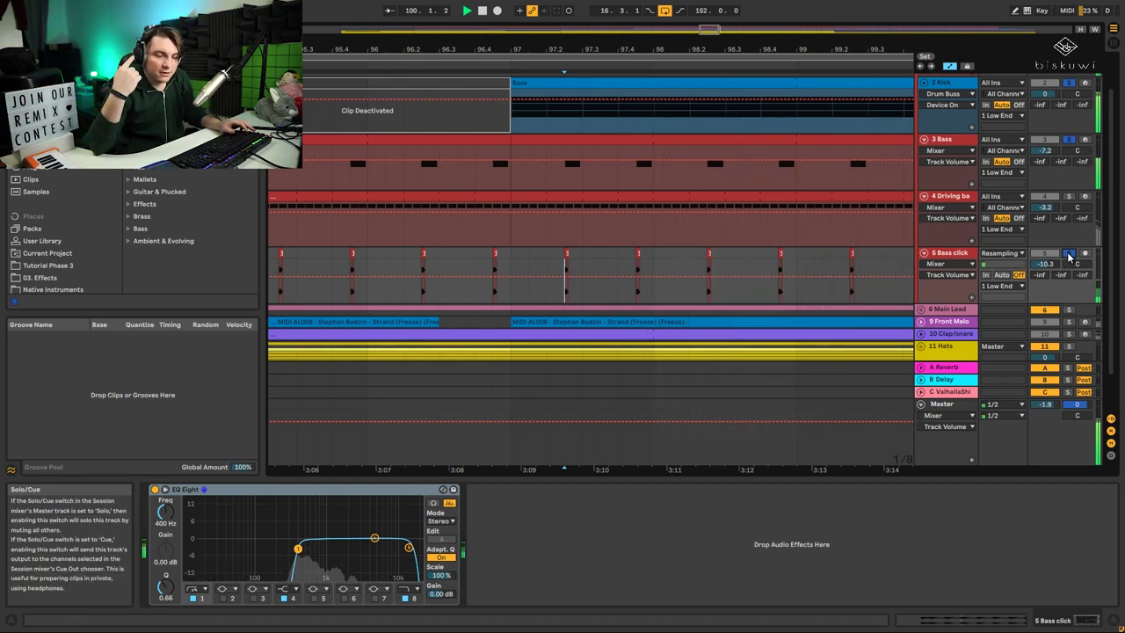
{"action": "key", "text": "space"}
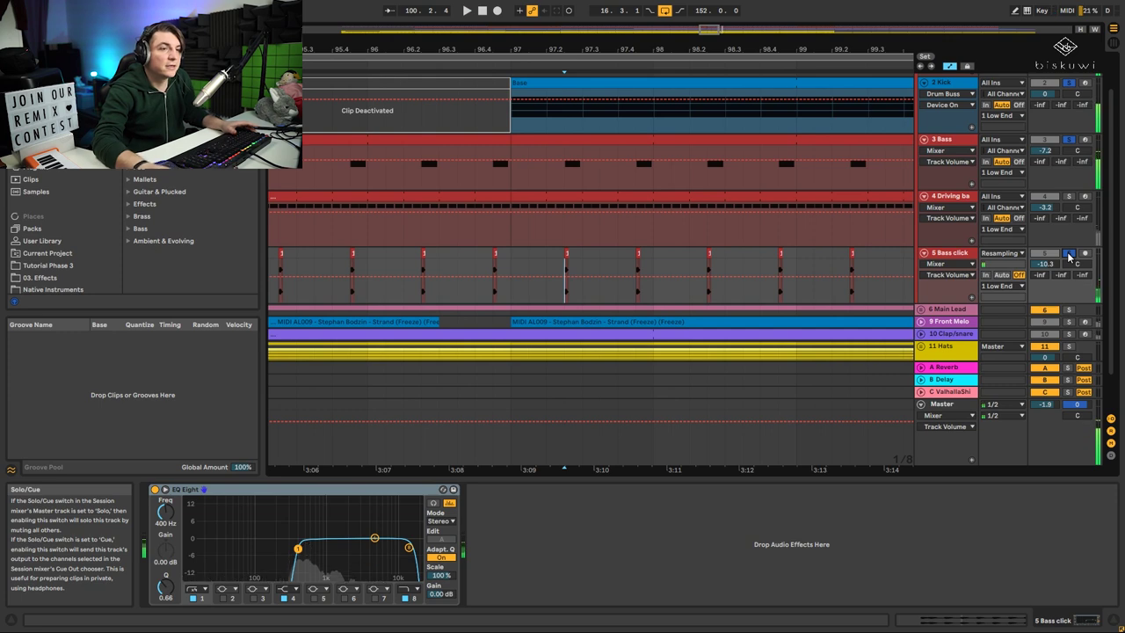
- Solo only the Driving bass track and play it from bar 97
{"action": "left_click", "coordinate": [1067, 197]}
{"action": "left_click_drag", "start_coordinate": [632, 49], "coordinate": [631, 24]}
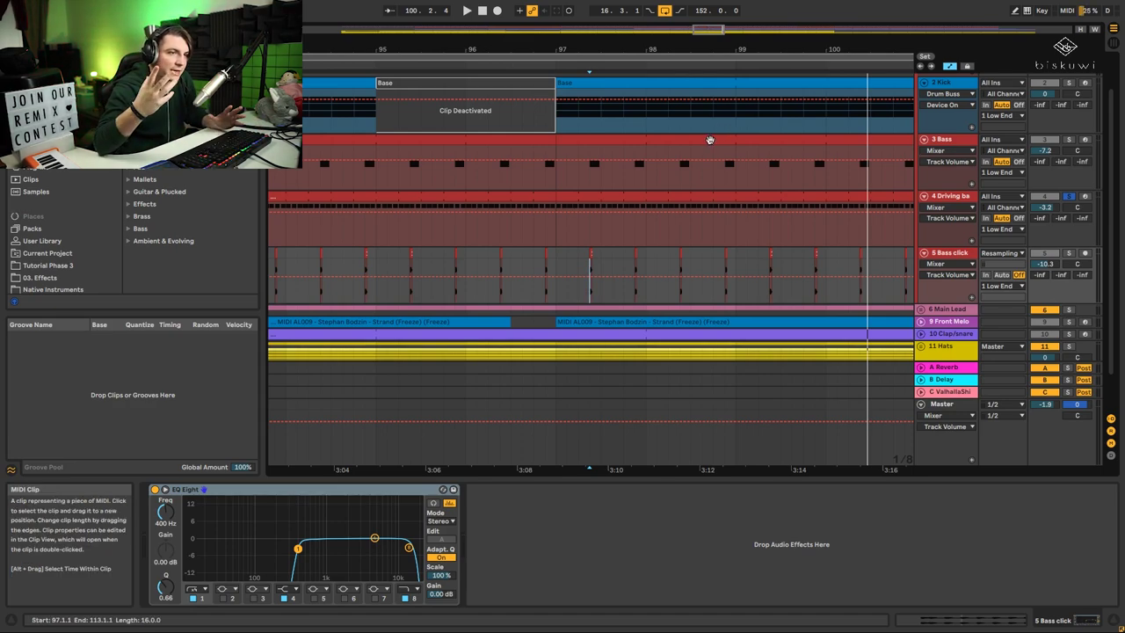
{"action": "left_click", "coordinate": [558, 233]}
{"action": "key", "text": "space"}
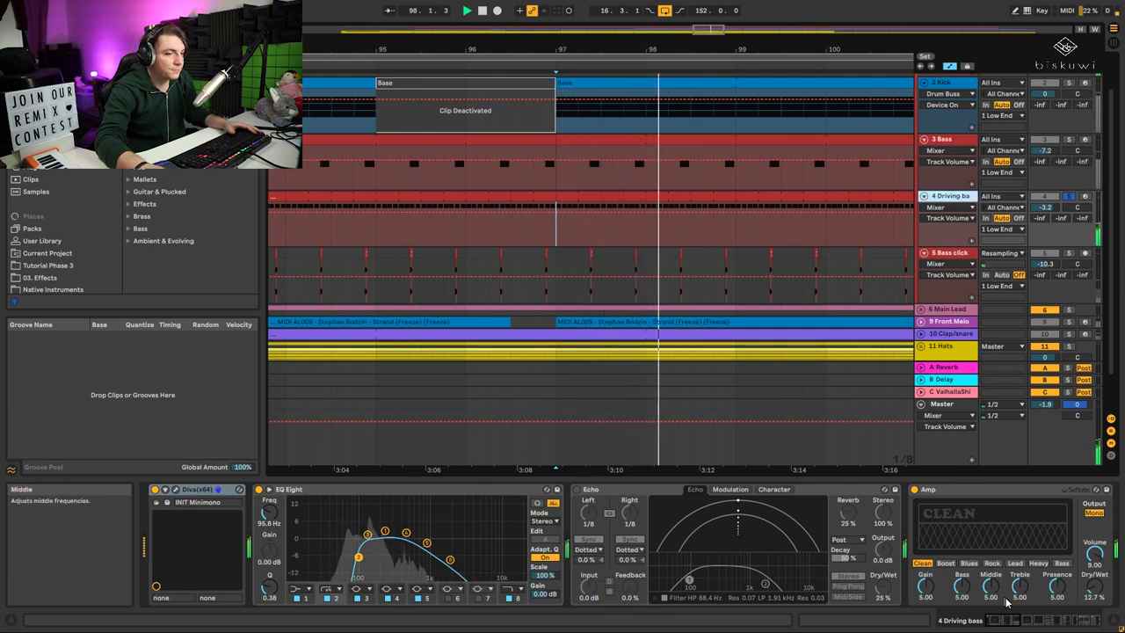
- Open the Driving bass track's Diva synth window and examine its oscillator, filter modulation and envelope settings
{"action": "left_click", "coordinate": [176, 489]}
{"action": "left_click_drag", "start_coordinate": [458, 58], "coordinate": [652, 87]}
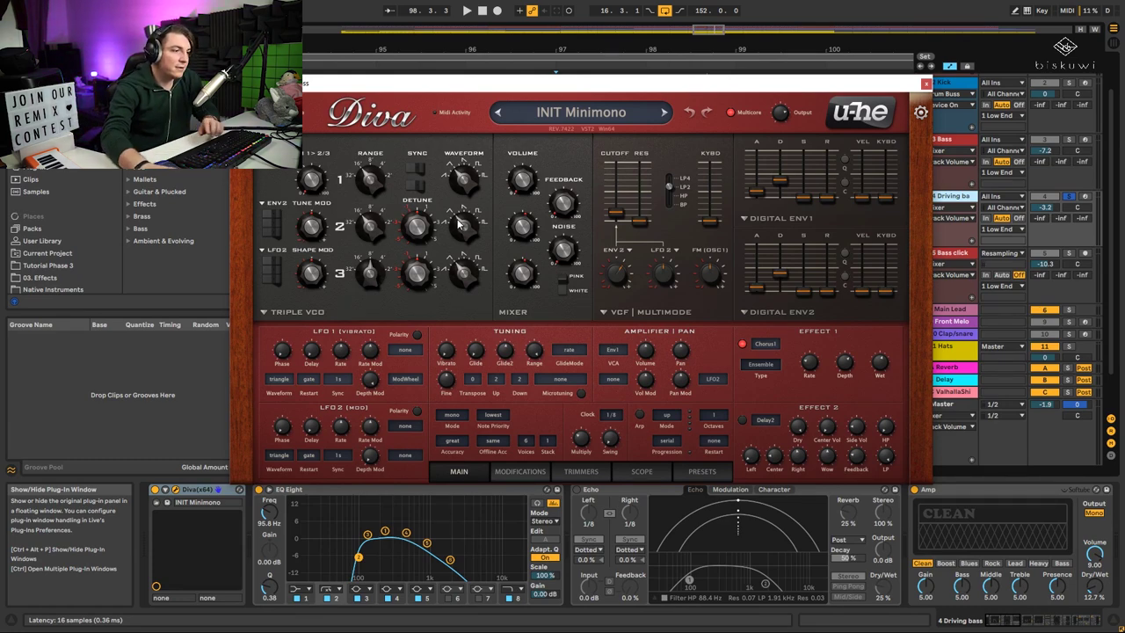
{"action": "key", "text": "space"}
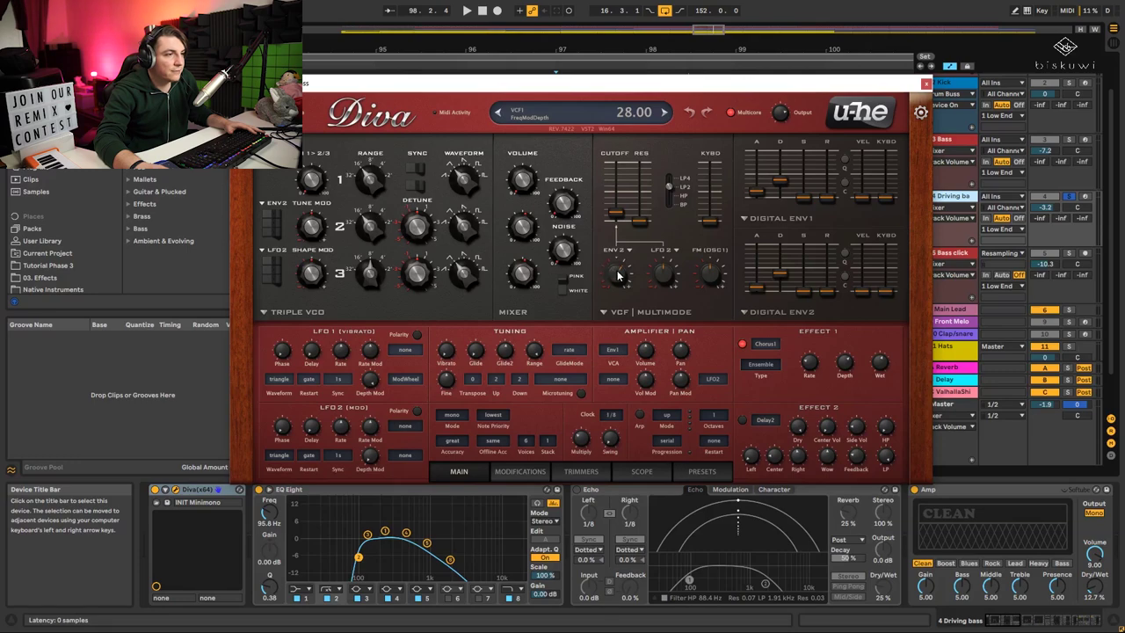
{"action": "key", "text": "space"}
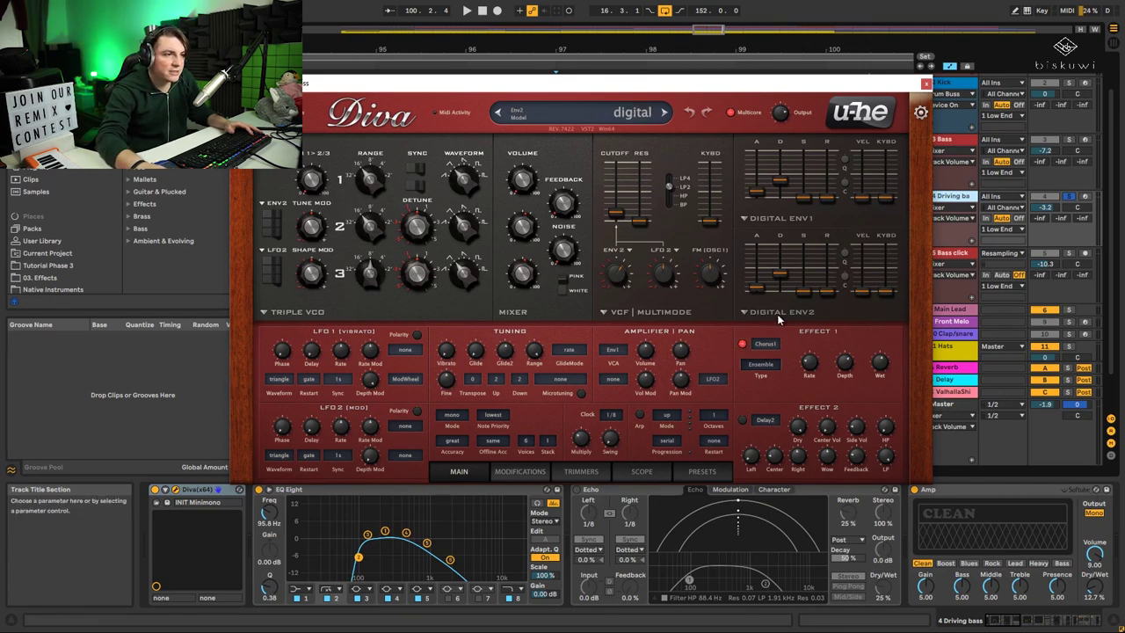
- Bypass and re-enable Diva's Chorus1 effect while the Driving bass plays, and close the synth window
{"action": "left_click", "coordinate": [744, 343]}
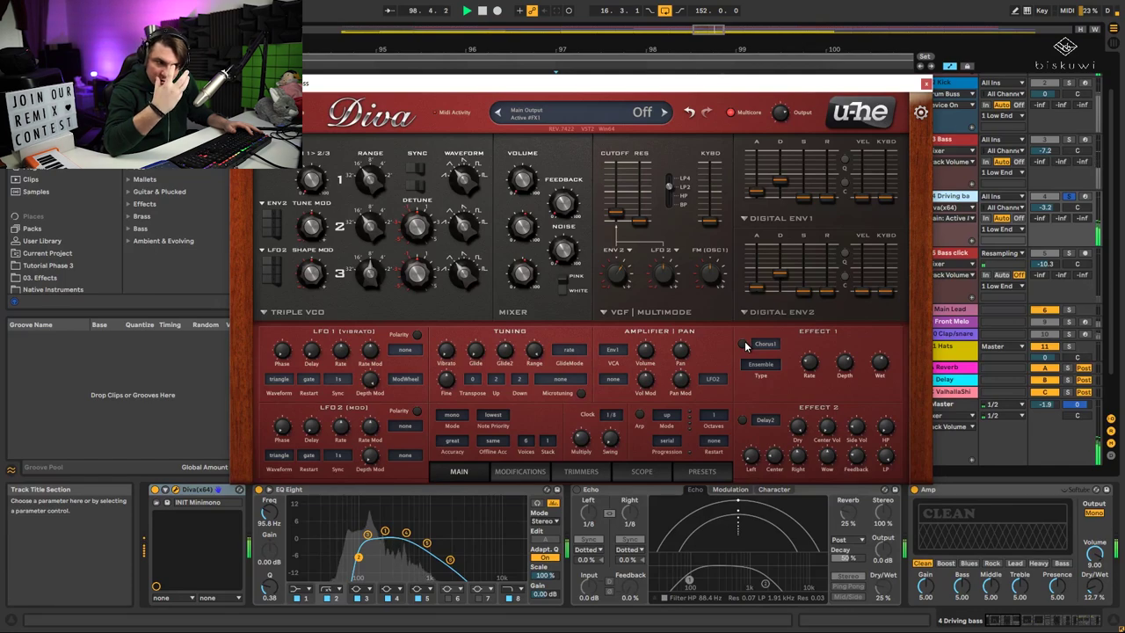
{"action": "left_click", "coordinate": [743, 343]}
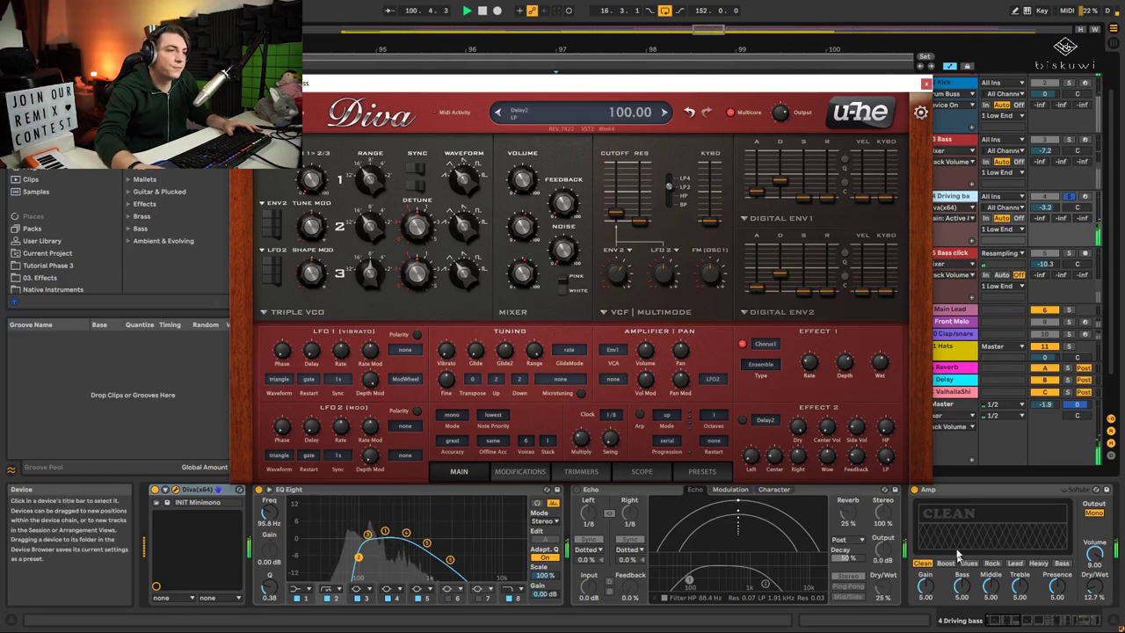
{"action": "key", "text": "space"}
{"action": "left_click", "coordinate": [925, 84]}
- Play the Driving bass from bar 97 while bypassing and re-enabling its Amp to compare the sound
{"action": "key", "text": "space"}
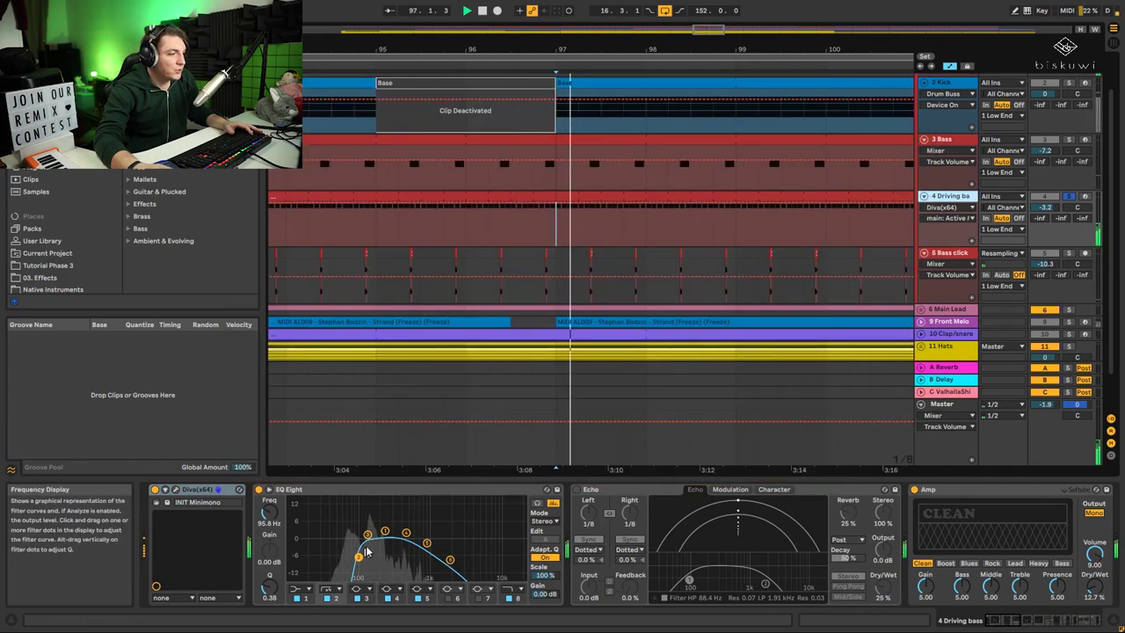
{"action": "left_click", "coordinate": [914, 490]}
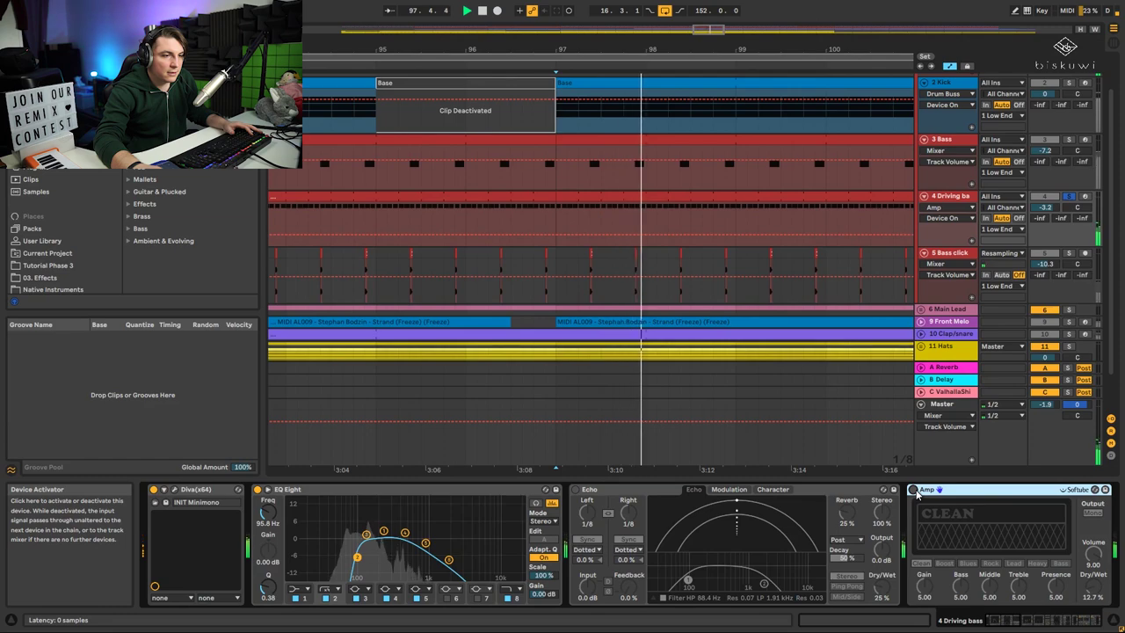
{"action": "left_click", "coordinate": [1047, 621]}
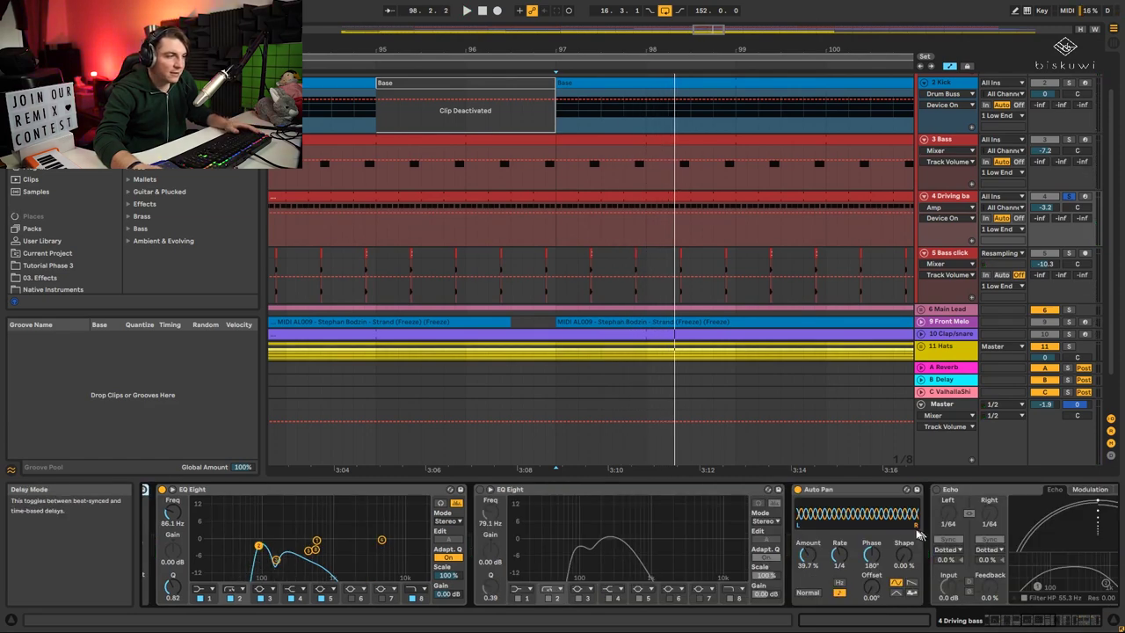
{"action": "left_click", "coordinate": [1000, 621]}
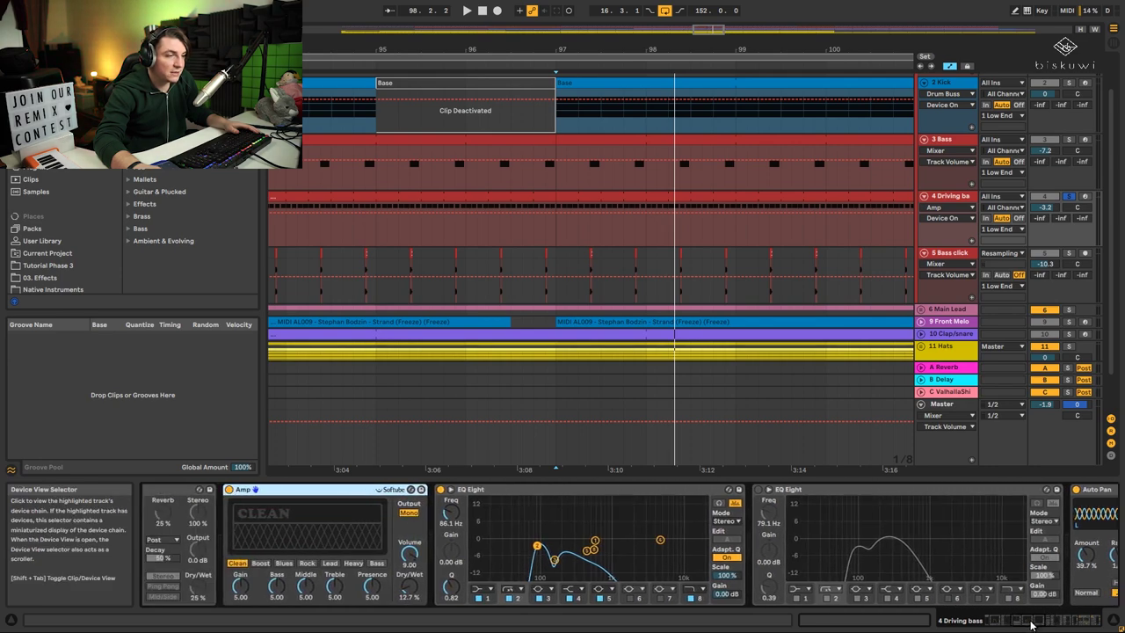
- Play the Driving bass while bypassing and re-enabling the EQ Eight after the Amp, and check the disabled EQ Eight that follows it
{"action": "key", "text": "space"}
{"action": "left_click", "coordinate": [494, 489]}
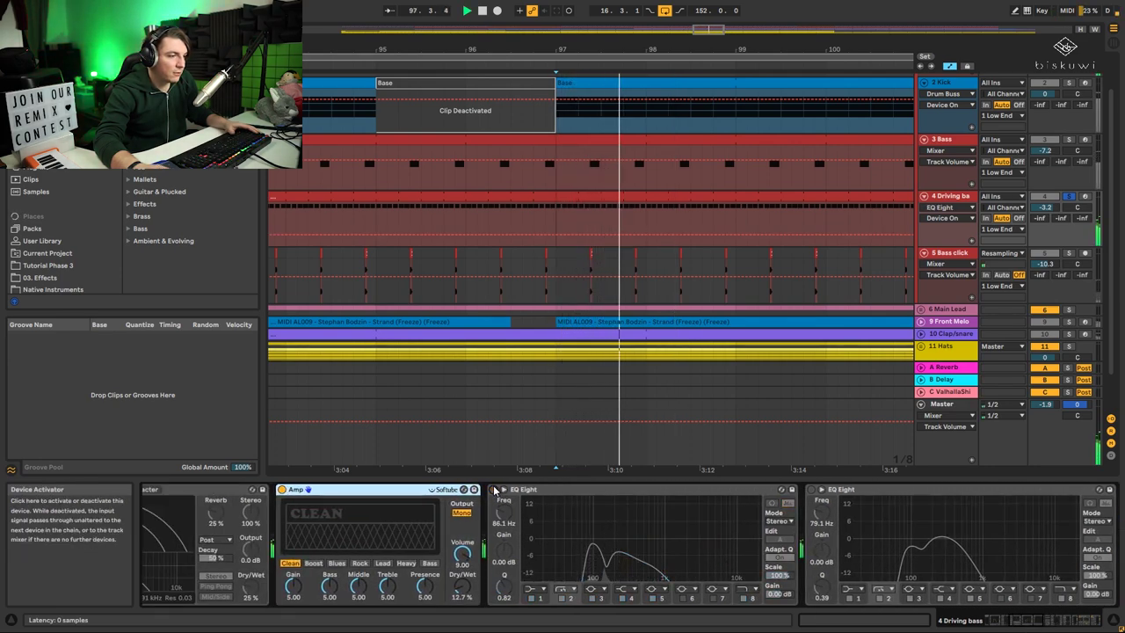
{"action": "left_click", "coordinate": [494, 489]}
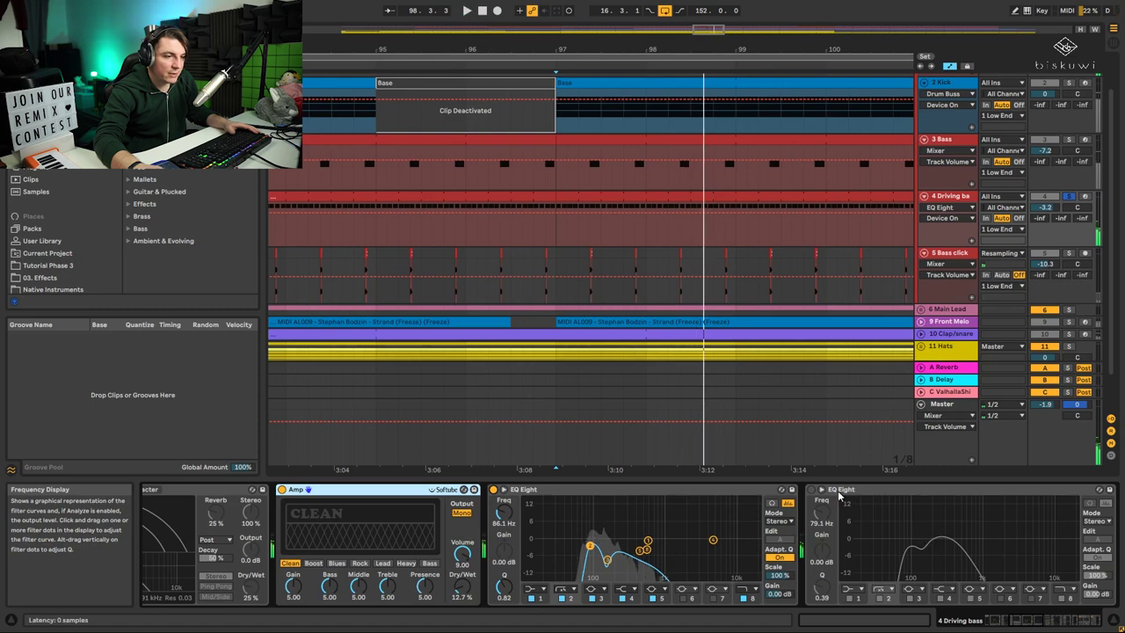
{"action": "key", "text": "space"}
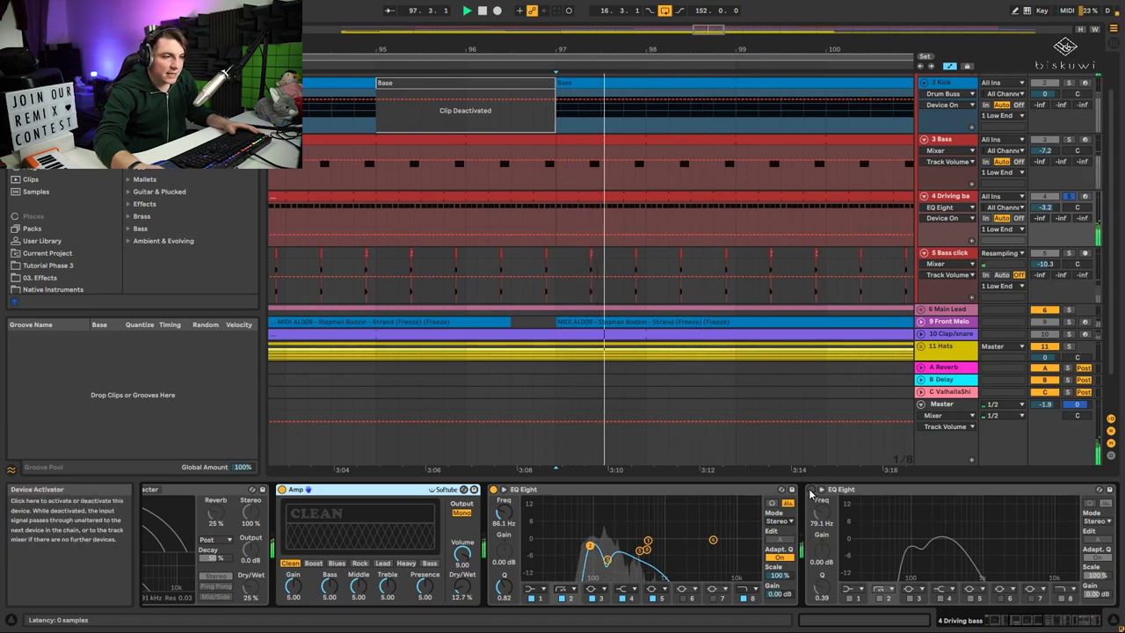
{"action": "left_click", "coordinate": [810, 490]}
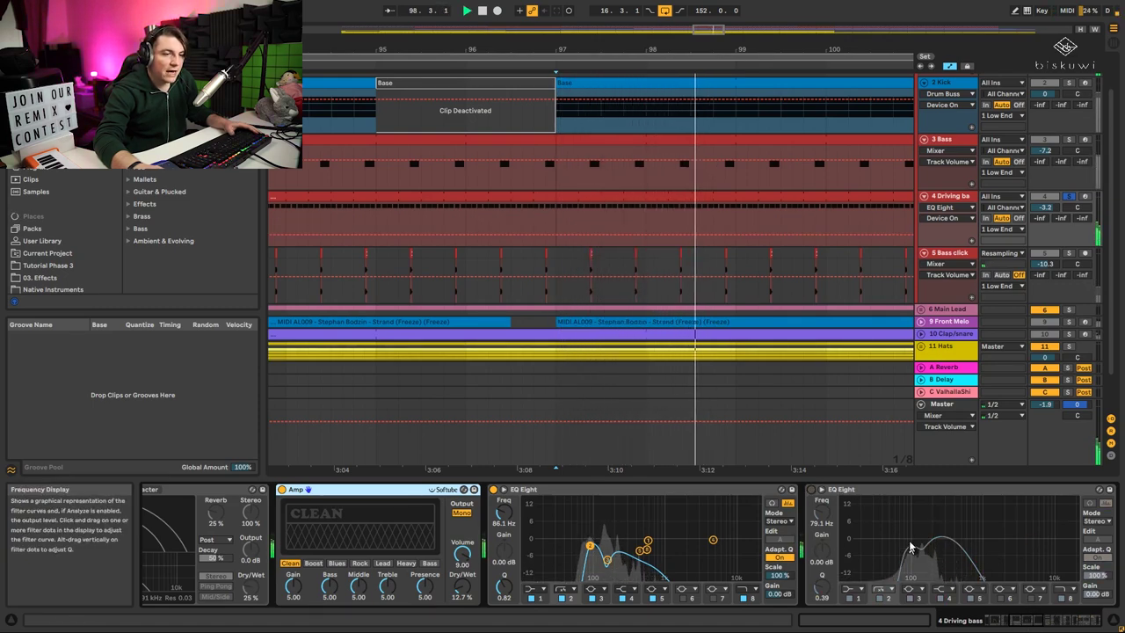
- Bypass and re-enable the Driving bass's Auto Pan during playback to compare the sound
{"action": "left_click", "coordinate": [1041, 623]}
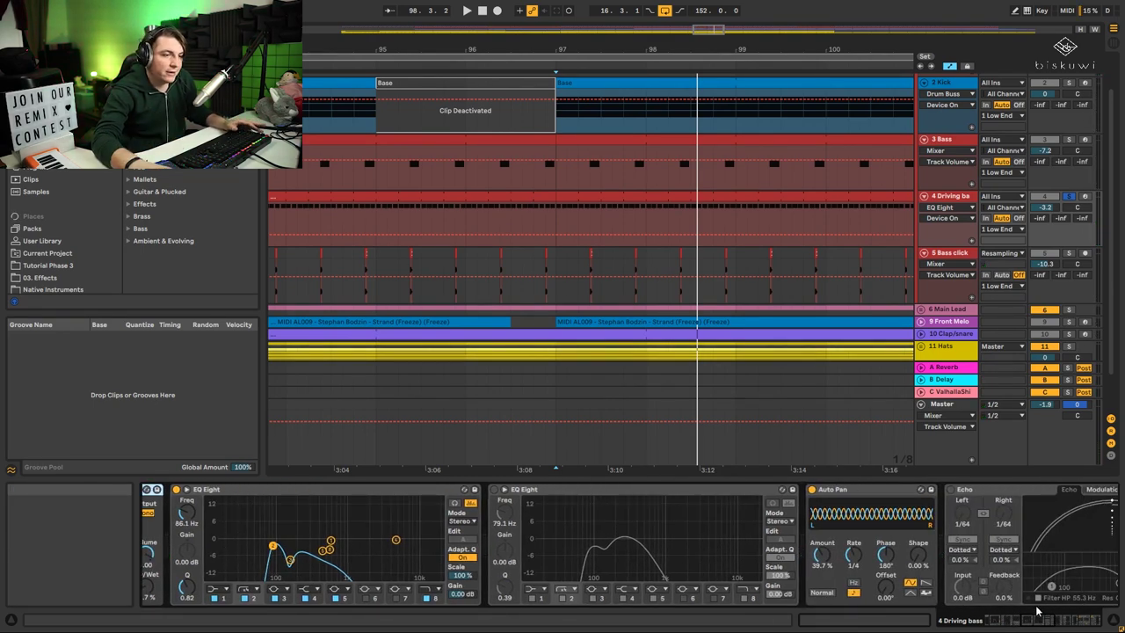
{"action": "left_click", "coordinate": [812, 489]}
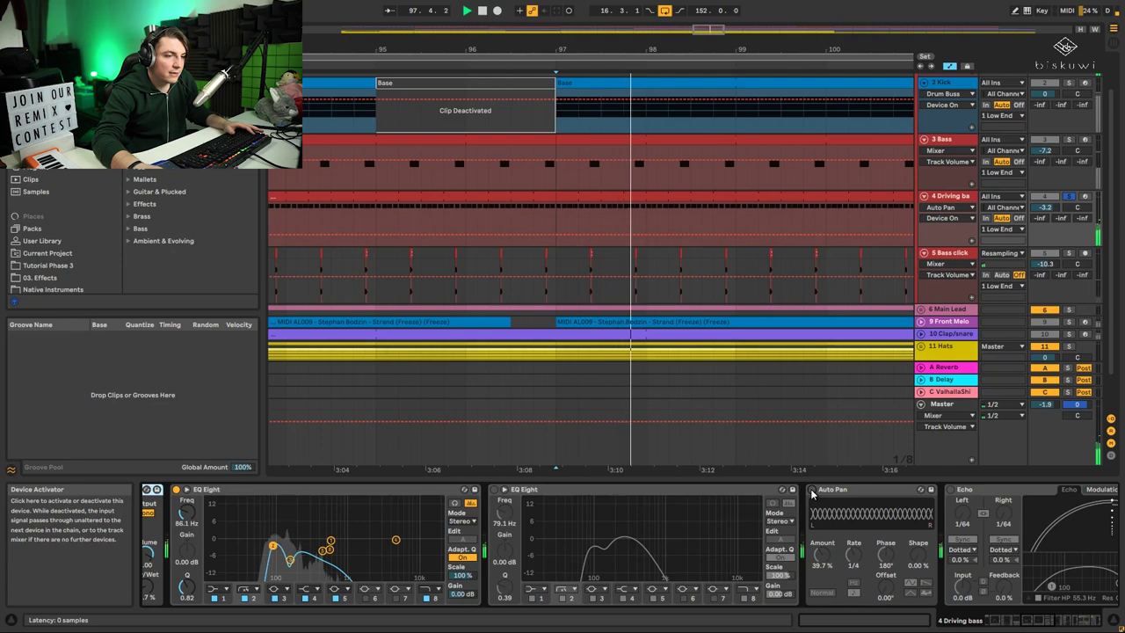
{"action": "left_click", "coordinate": [812, 489]}
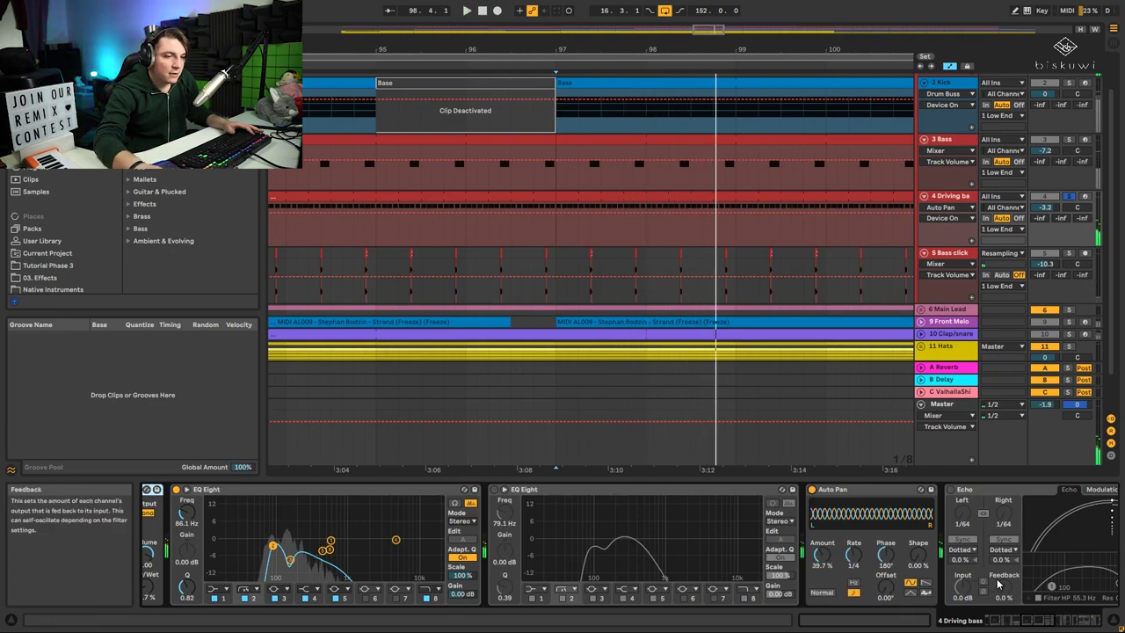
- Switch on the disabled Echo after the Auto Pan during playback and switch it off again to compare the sound
{"action": "left_click_drag", "start_coordinate": [1003, 621], "coordinate": [1038, 628]}
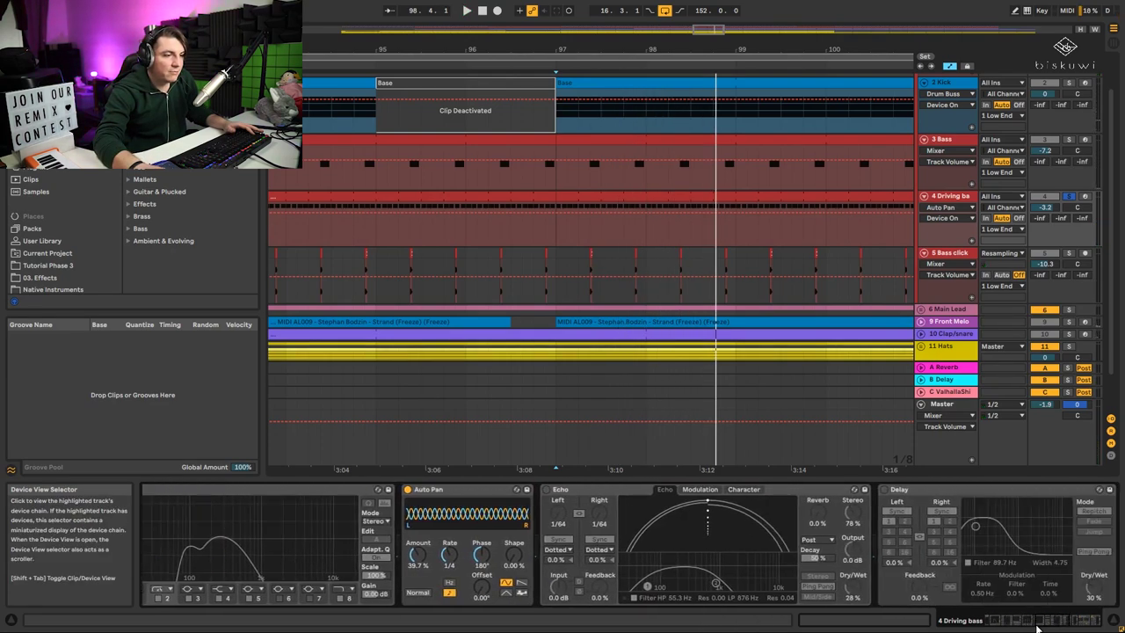
{"action": "key", "text": "space"}
{"action": "left_click", "coordinate": [546, 490]}
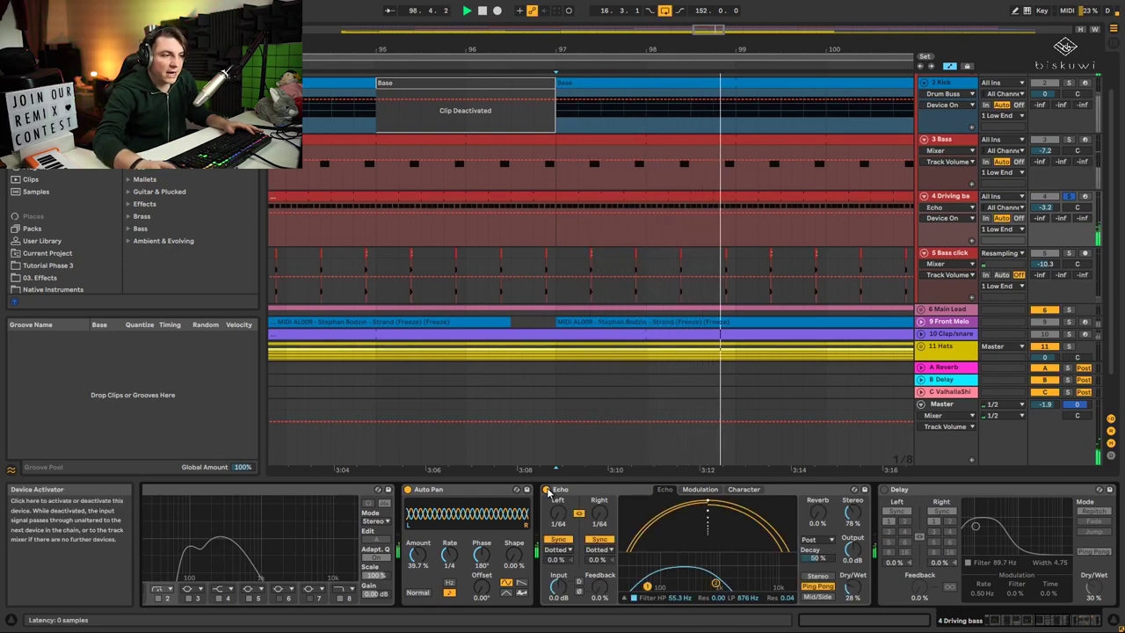
{"action": "left_click", "coordinate": [547, 490]}
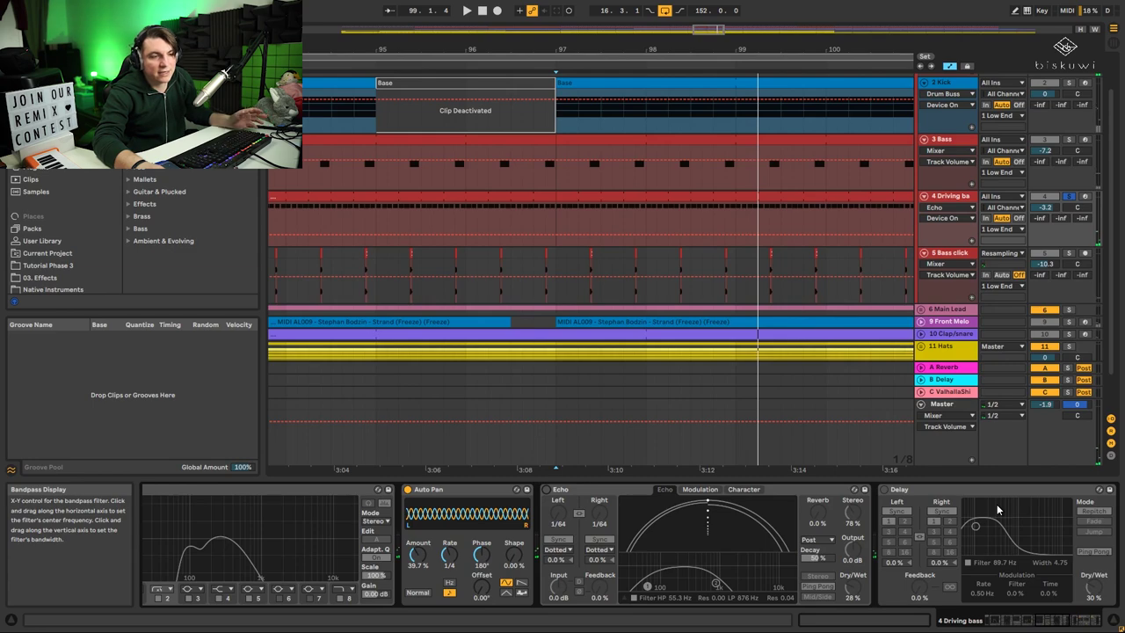
- Delete the disabled Delay after the Driving bass's Echo and play the track from bar 97 while looking over its device chain
{"action": "left_click", "coordinate": [929, 490]}
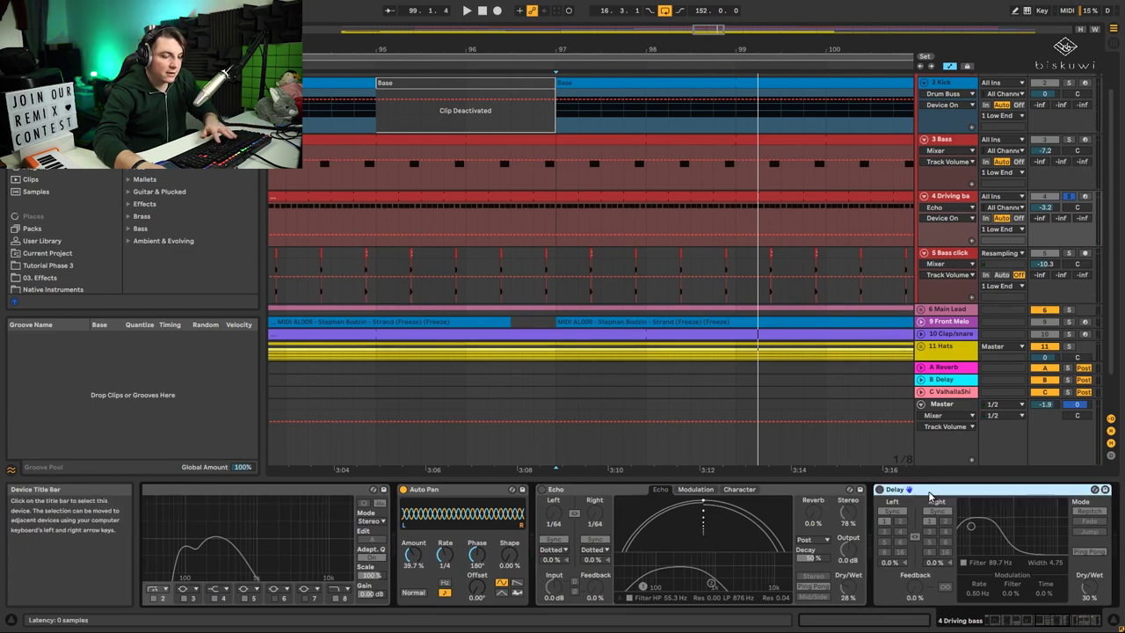
{"action": "key", "text": "Delete"}
{"action": "key", "text": "space"}
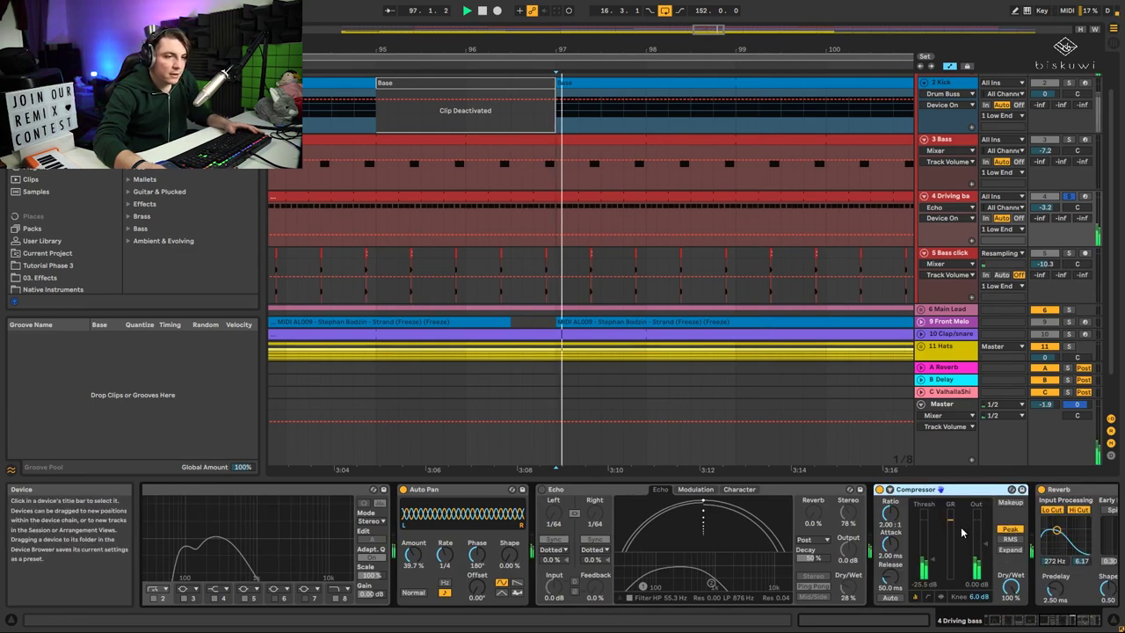
{"action": "left_click", "coordinate": [1045, 623]}
{"action": "left_click", "coordinate": [1052, 622]}
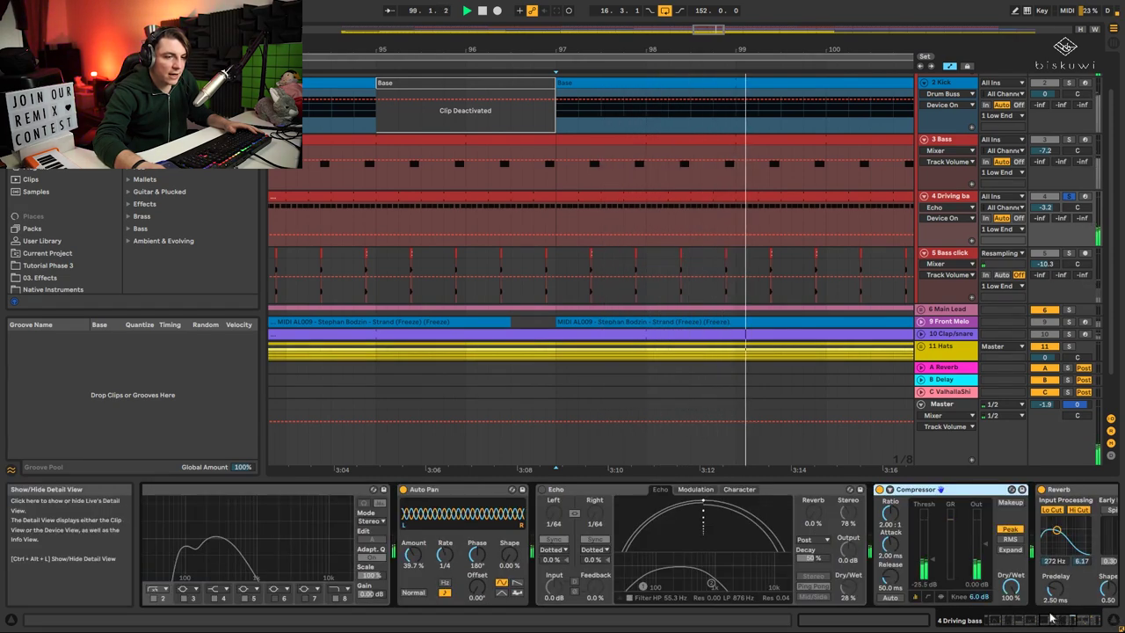
{"action": "left_click", "coordinate": [1010, 620]}
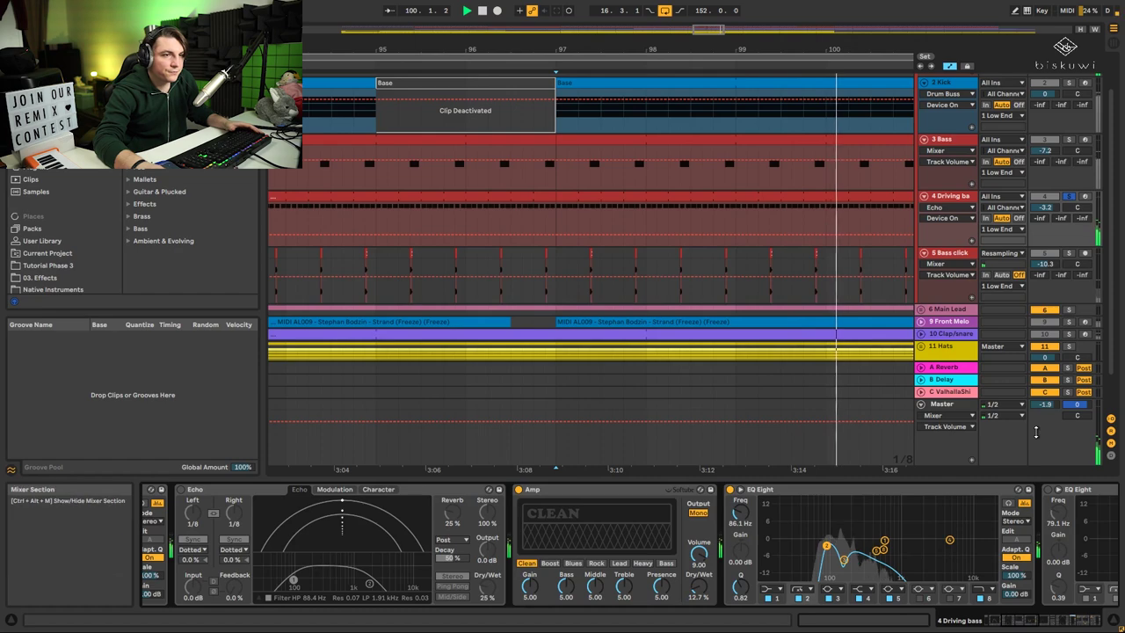
- Unsolo the Driving bass, solo the Low End group and play the combined layers from bar 97
{"action": "left_click", "coordinate": [1068, 196]}
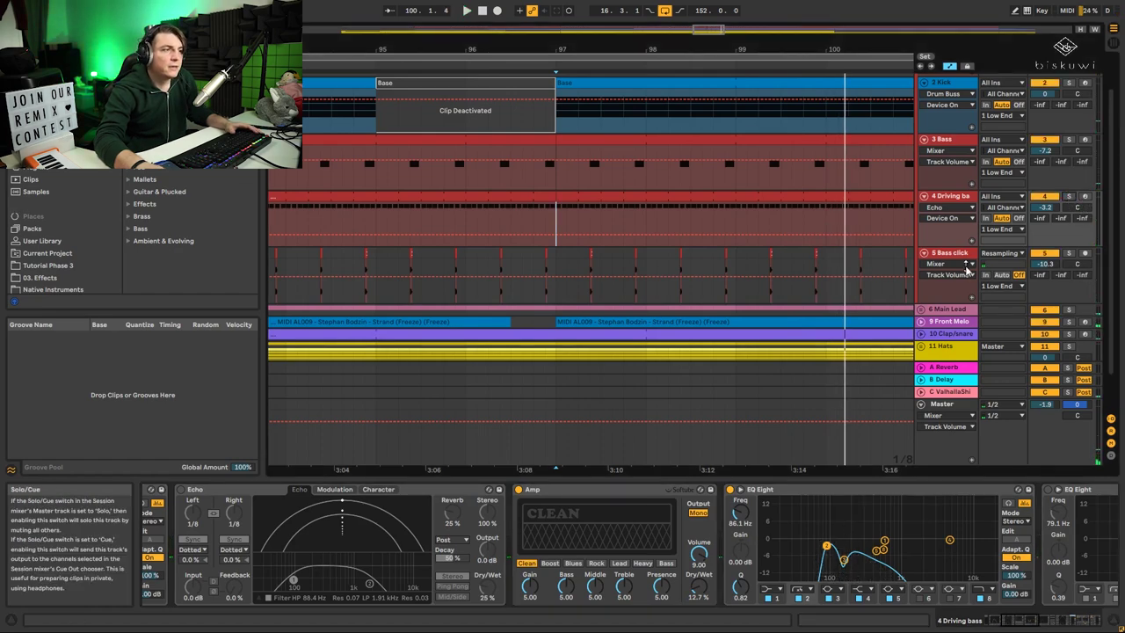
{"action": "scroll", "coordinate": [967, 268], "scroll_direction": "up", "scroll_amount": 2}
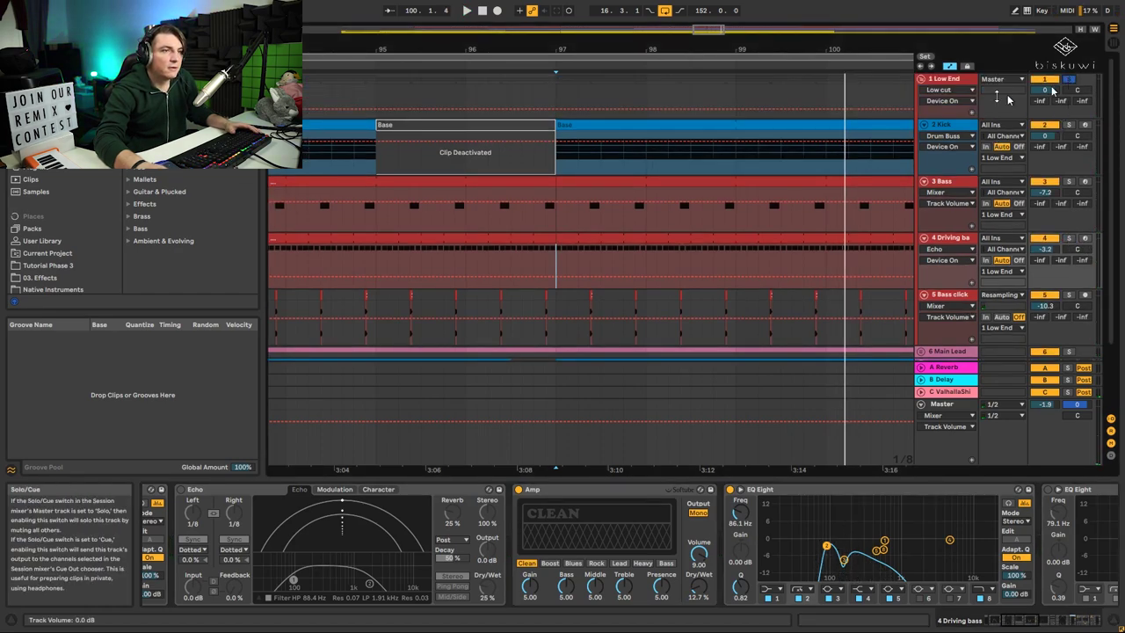
{"action": "left_click", "coordinate": [556, 90]}
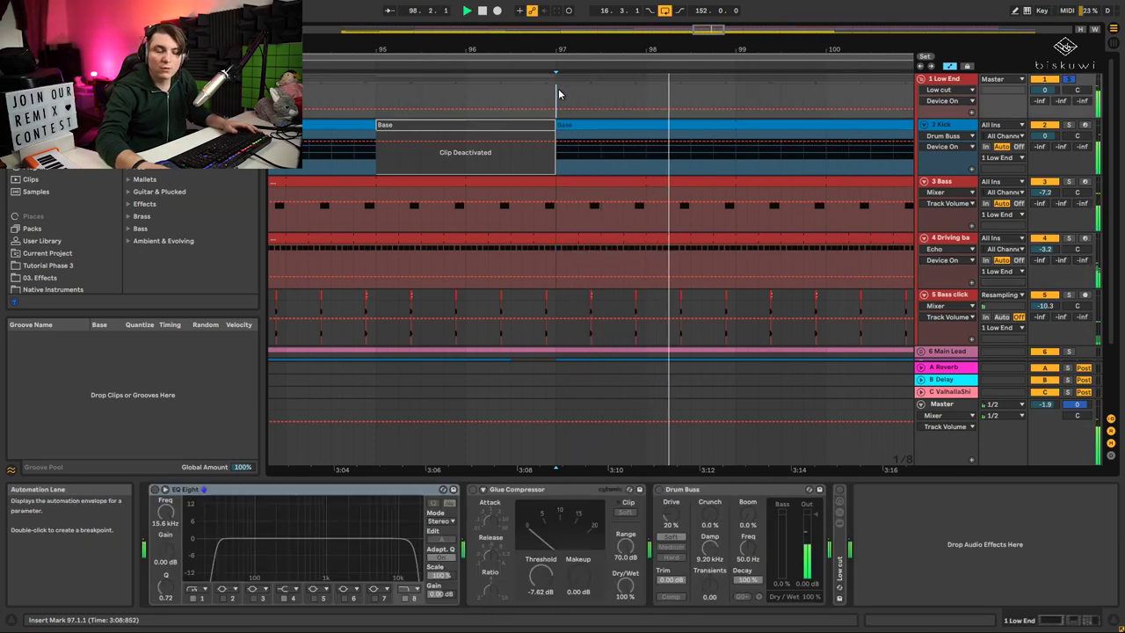
{"action": "left_click", "coordinate": [940, 79]}
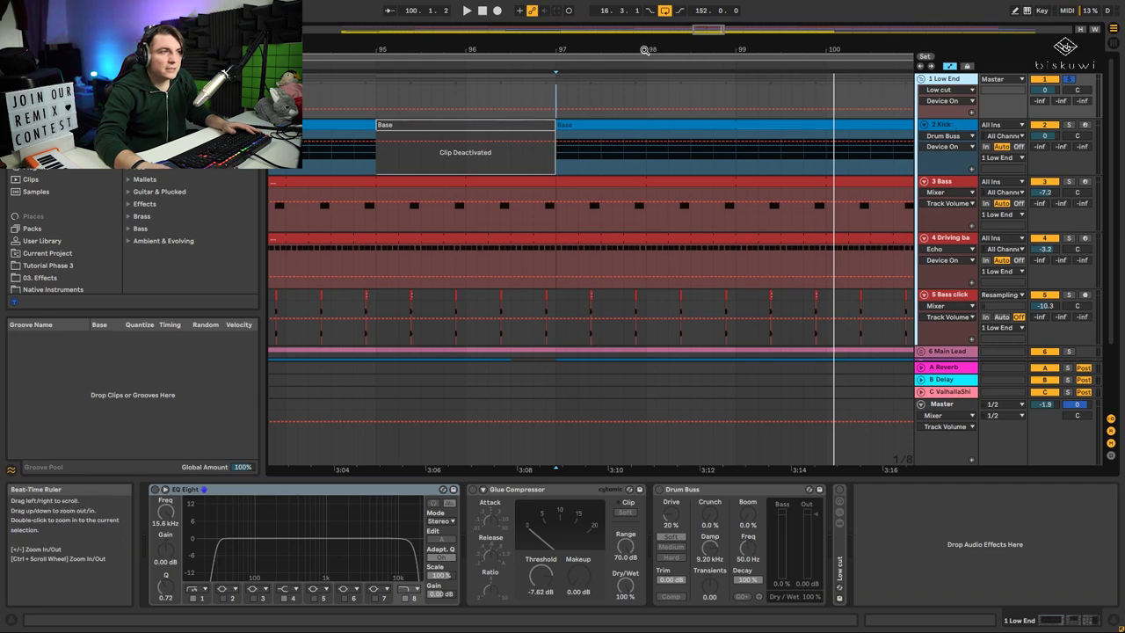
- Fold the Low End group and unfold the Main Lead group to show the FM Lead Bass track
{"action": "left_click_drag", "start_coordinate": [645, 49], "coordinate": [650, 48]}
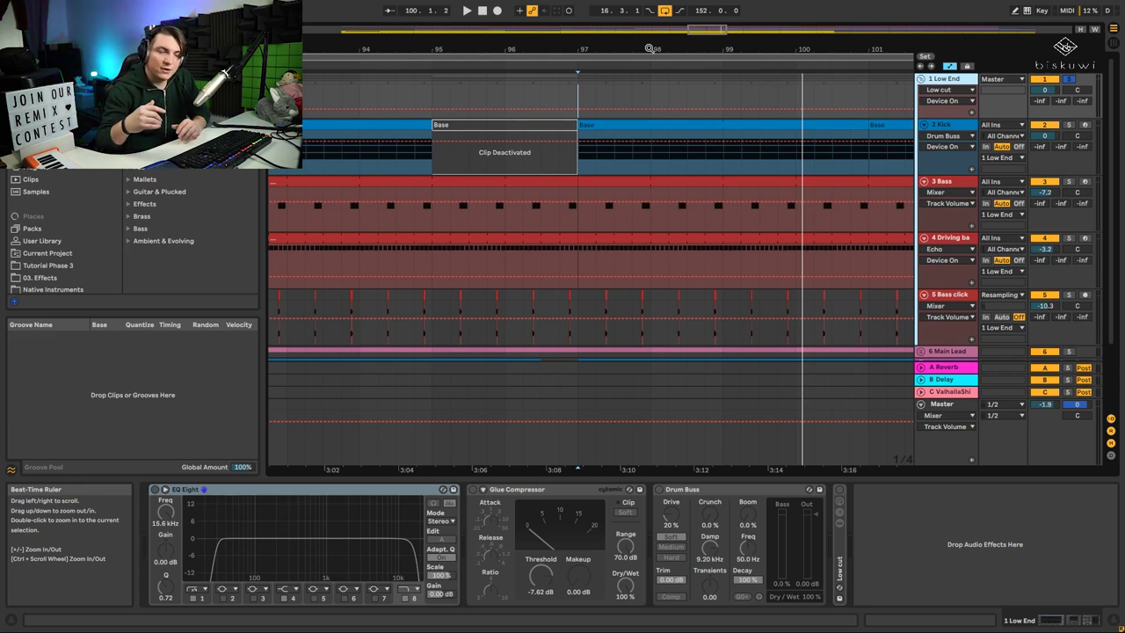
{"action": "left_click", "coordinate": [920, 78]}
{"action": "left_click", "coordinate": [937, 91]}
{"action": "left_click", "coordinate": [921, 91]}
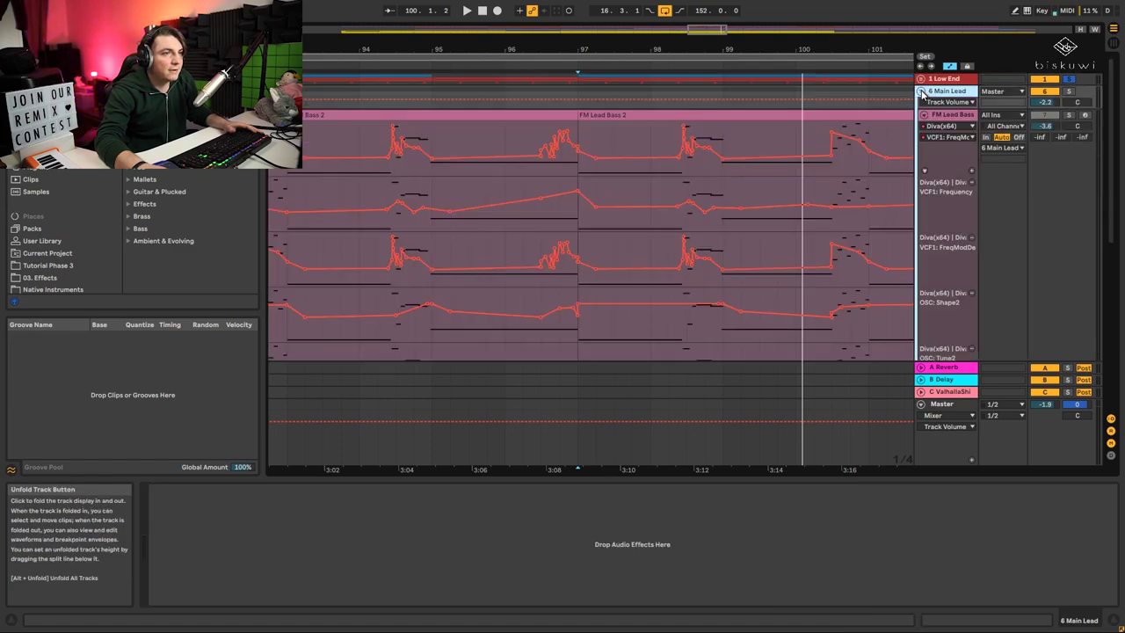
- Look over the FM Lead Bass automation lanes across the drop and display the track's device chain
{"action": "left_click_drag", "start_coordinate": [658, 54], "coordinate": [630, 47]}
{"action": "scroll", "coordinate": [661, 240], "scroll_direction": "down", "scroll_amount": 2}
{"action": "scroll", "coordinate": [661, 250], "scroll_direction": "down", "scroll_amount": 3}
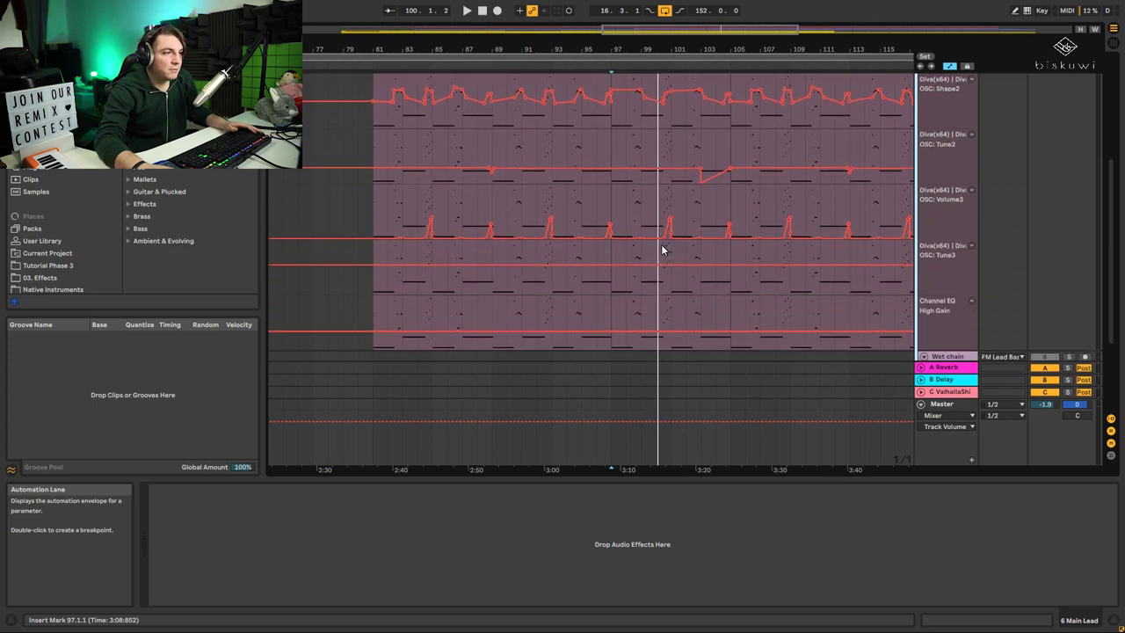
{"action": "scroll", "coordinate": [661, 250], "scroll_direction": "up", "scroll_amount": 1}
{"action": "left_click_drag", "start_coordinate": [580, 71], "coordinate": [580, 44]}
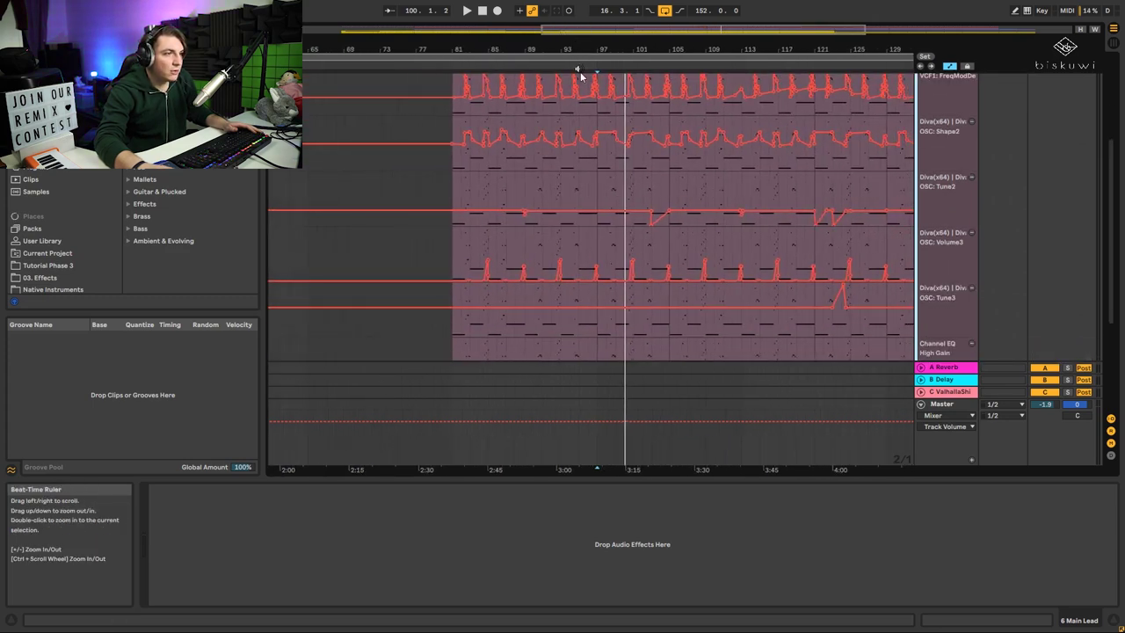
{"action": "scroll", "coordinate": [635, 204], "scroll_direction": "up", "scroll_amount": 4}
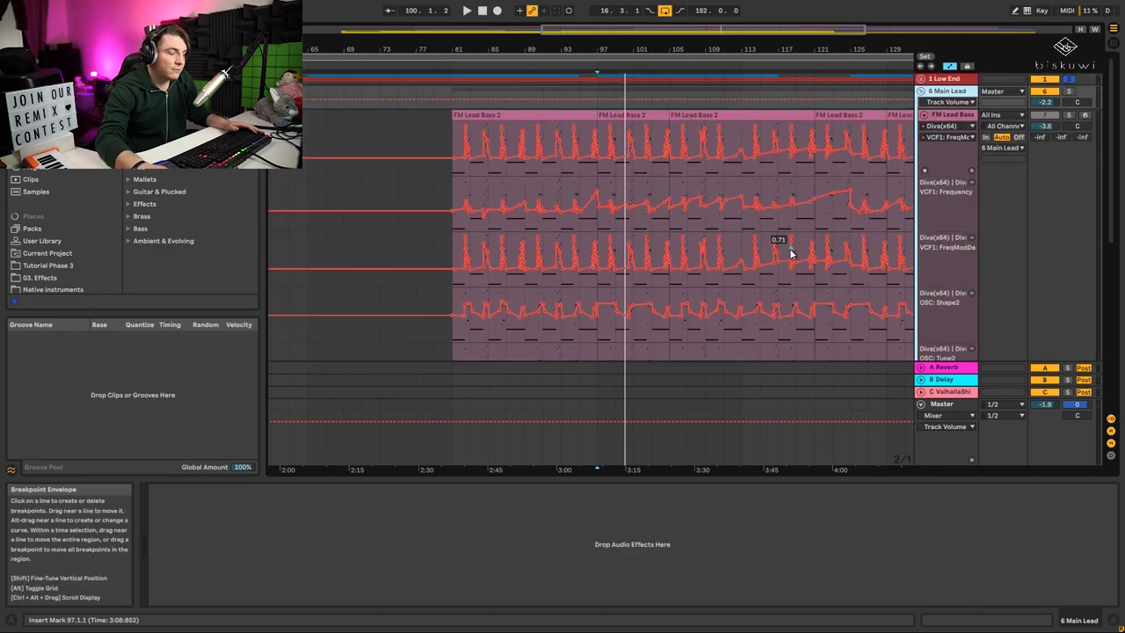
{"action": "left_click", "coordinate": [953, 115]}
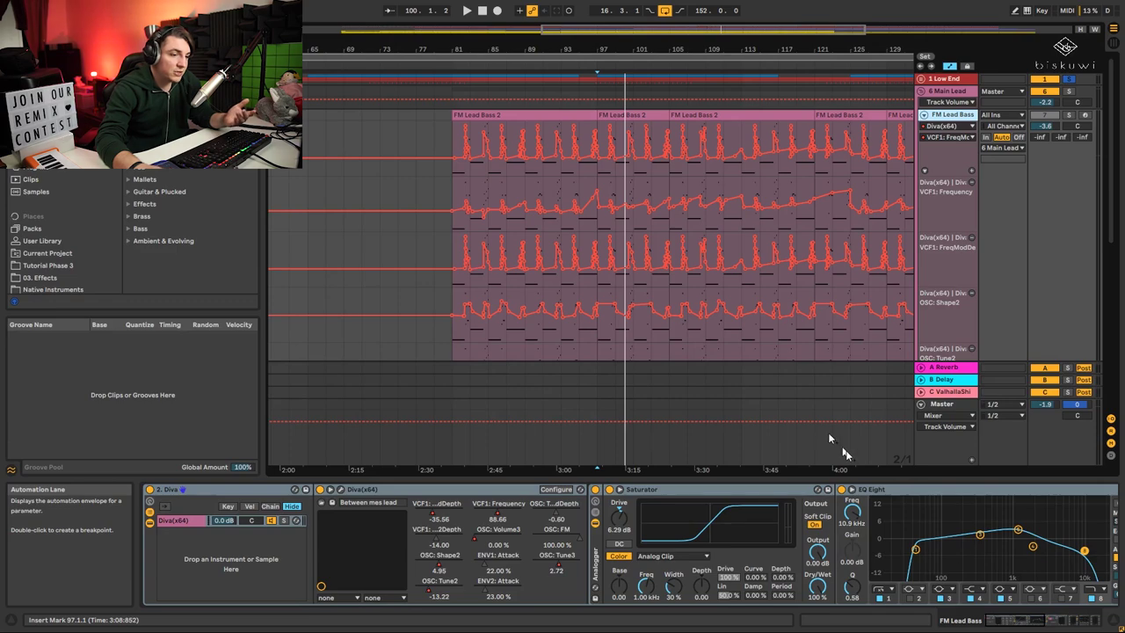
{"action": "left_click_drag", "start_coordinate": [1021, 626], "coordinate": [1018, 628]}
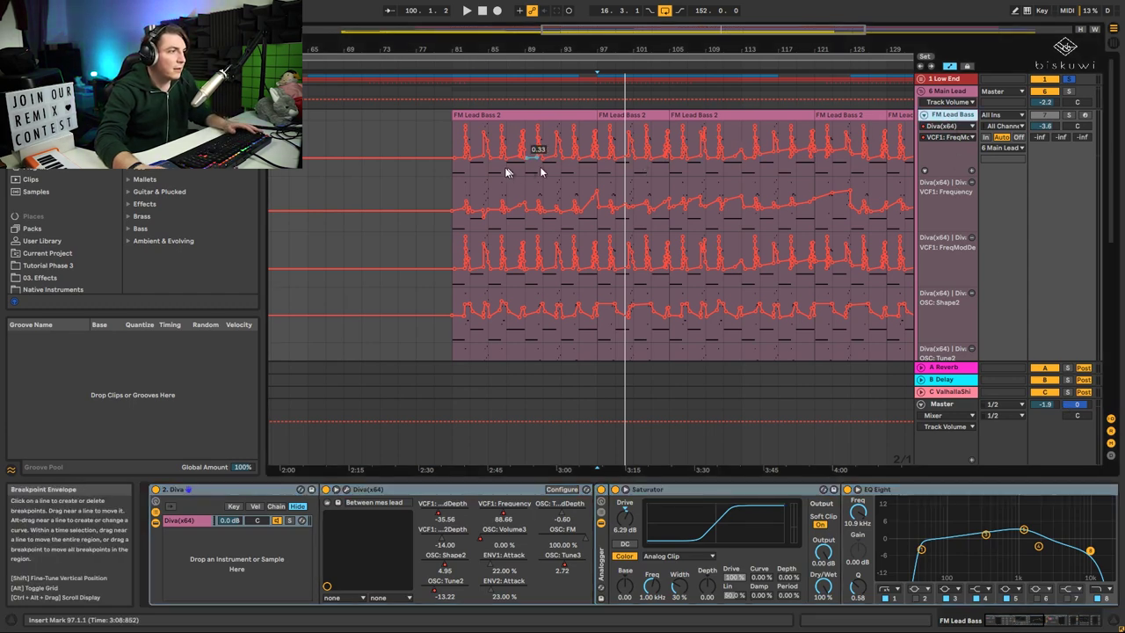
- Open the FM Lead Bass clip starting at bar 81 in the note editor and examine its long D1 and A#1 notes
{"action": "left_click_drag", "start_coordinate": [455, 43], "coordinate": [527, 97]}
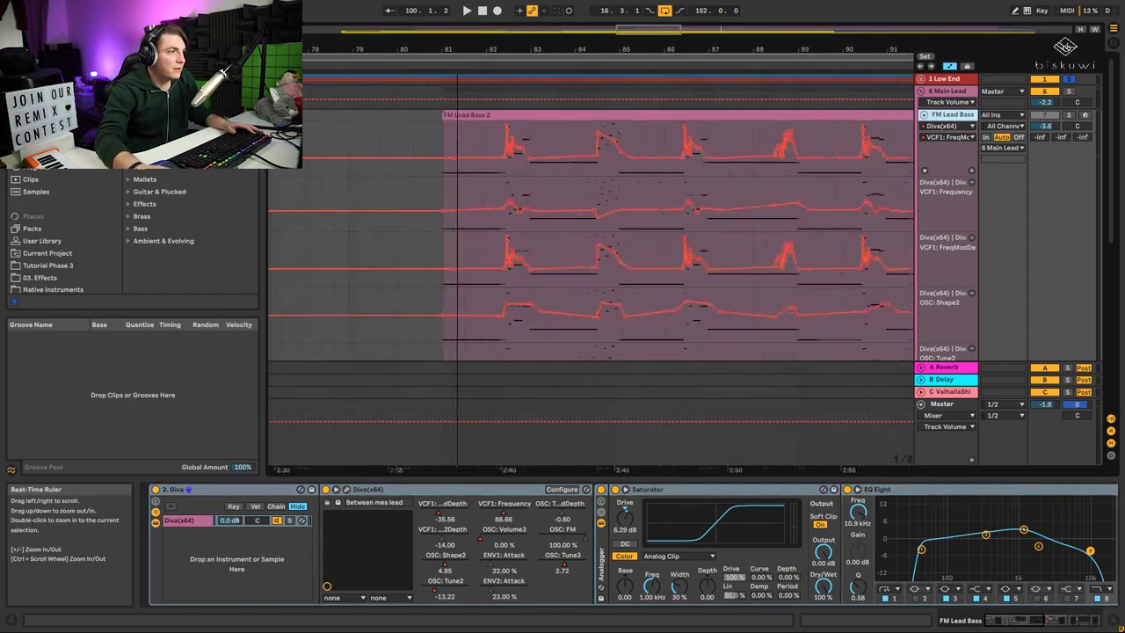
{"action": "double_click", "coordinate": [567, 114]}
{"action": "left_click_drag", "start_coordinate": [605, 397], "coordinate": [606, 170]}
{"action": "left_click_drag", "start_coordinate": [397, 325], "coordinate": [420, 165]}
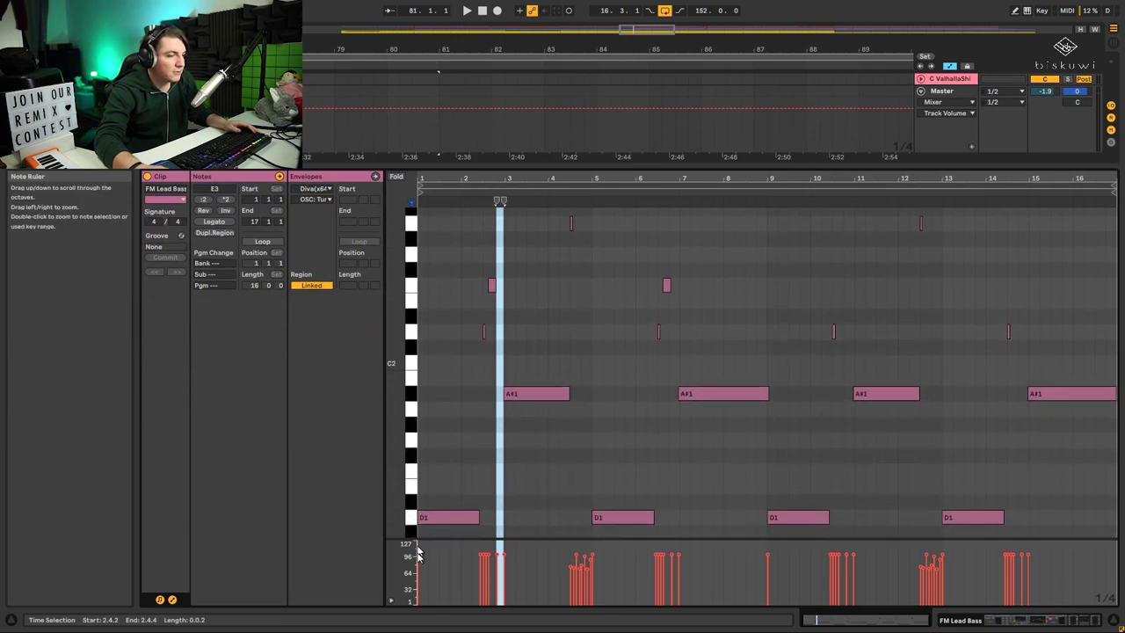
- Clear the time selection in the clip and select the short melodic notes above the long bass notes
{"action": "left_click", "coordinate": [523, 422]}
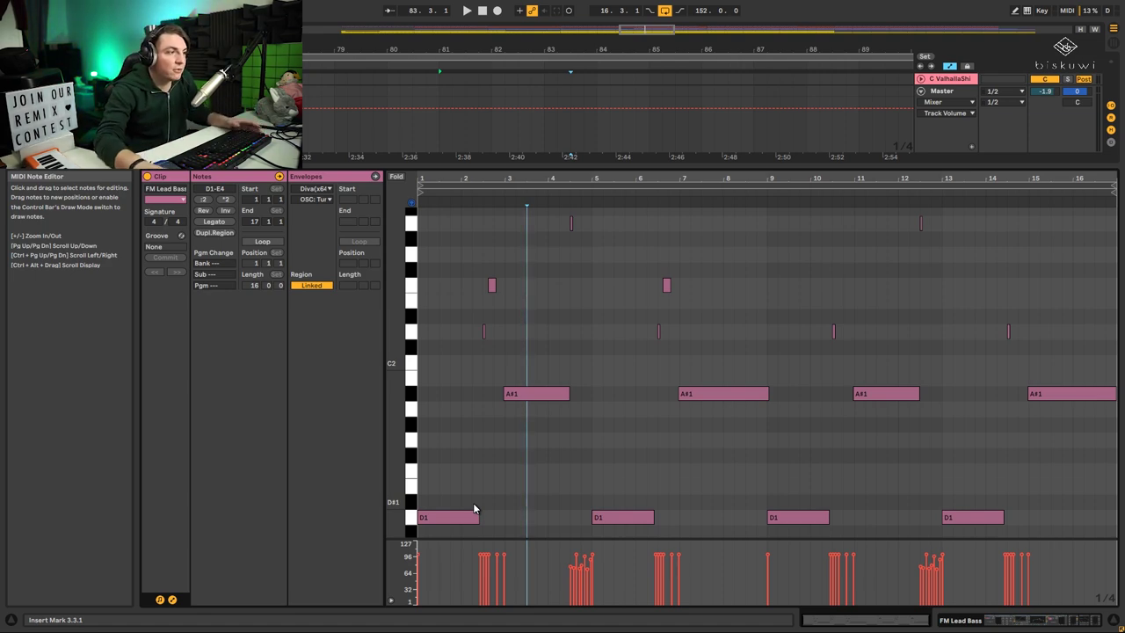
{"action": "scroll", "coordinate": [391, 353], "scroll_direction": "down", "scroll_amount": 1}
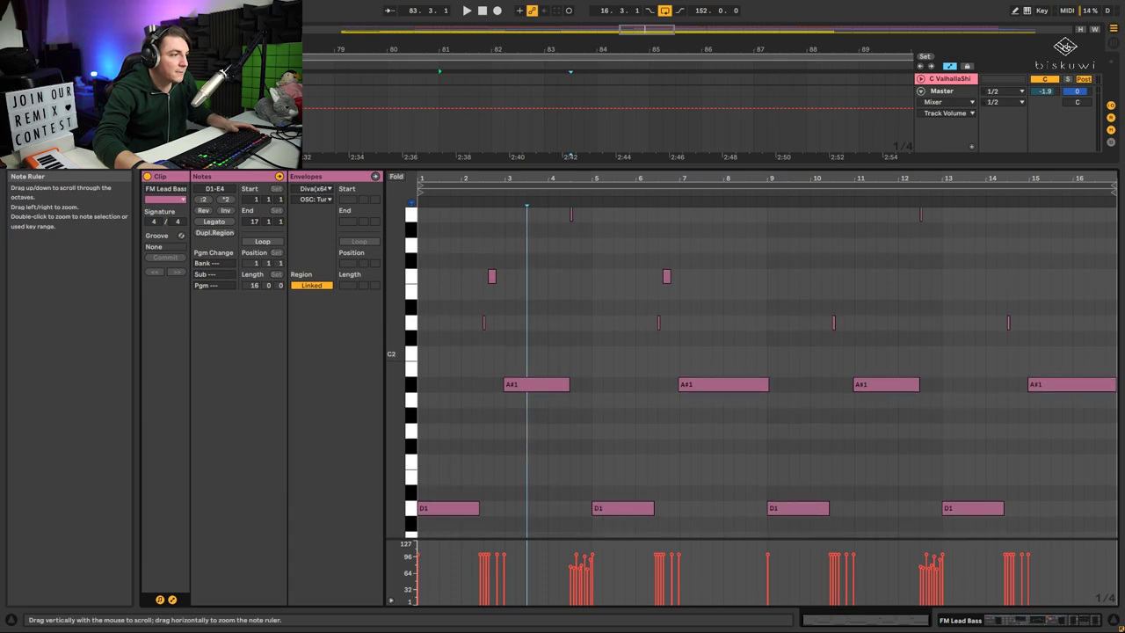
{"action": "left_click_drag", "start_coordinate": [393, 348], "coordinate": [428, 405]}
{"action": "left_click_drag", "start_coordinate": [452, 240], "coordinate": [1111, 471]}
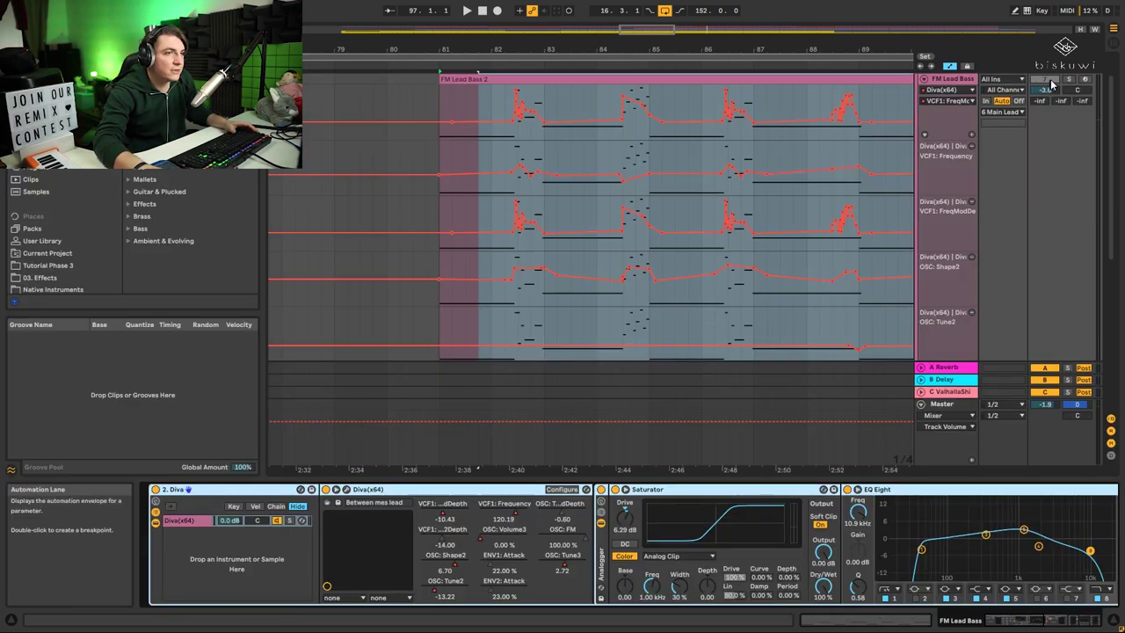
- Solo the Main Lead group and play the FM Lead Bass from position 81.4.1
{"action": "scroll", "coordinate": [1019, 113], "scroll_direction": "up", "scroll_amount": 1}
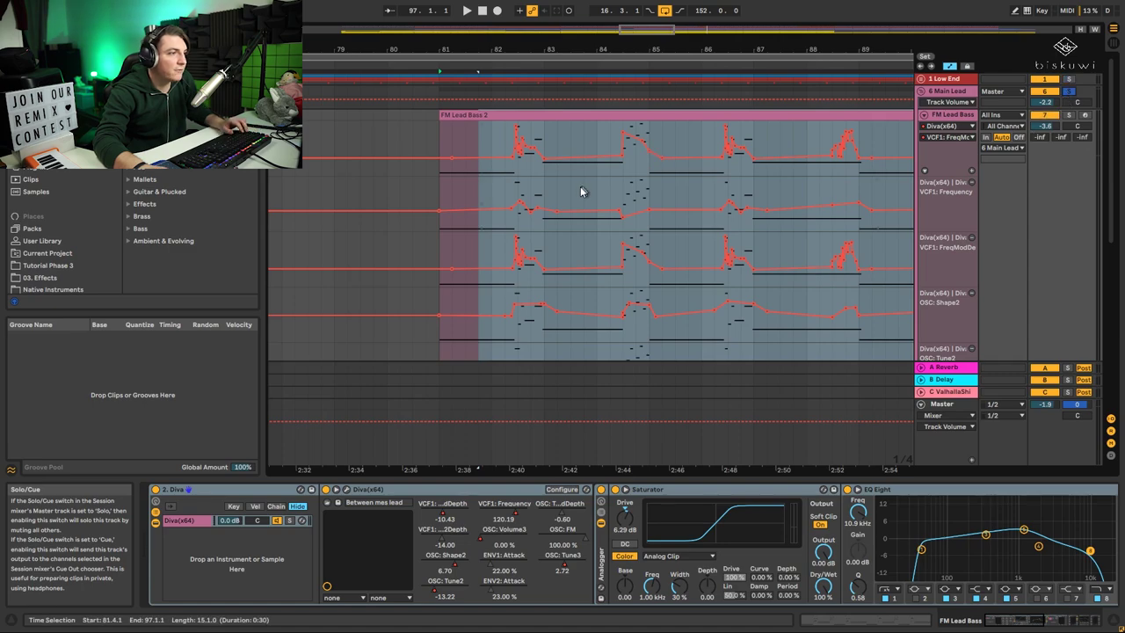
{"action": "left_click", "coordinate": [480, 179]}
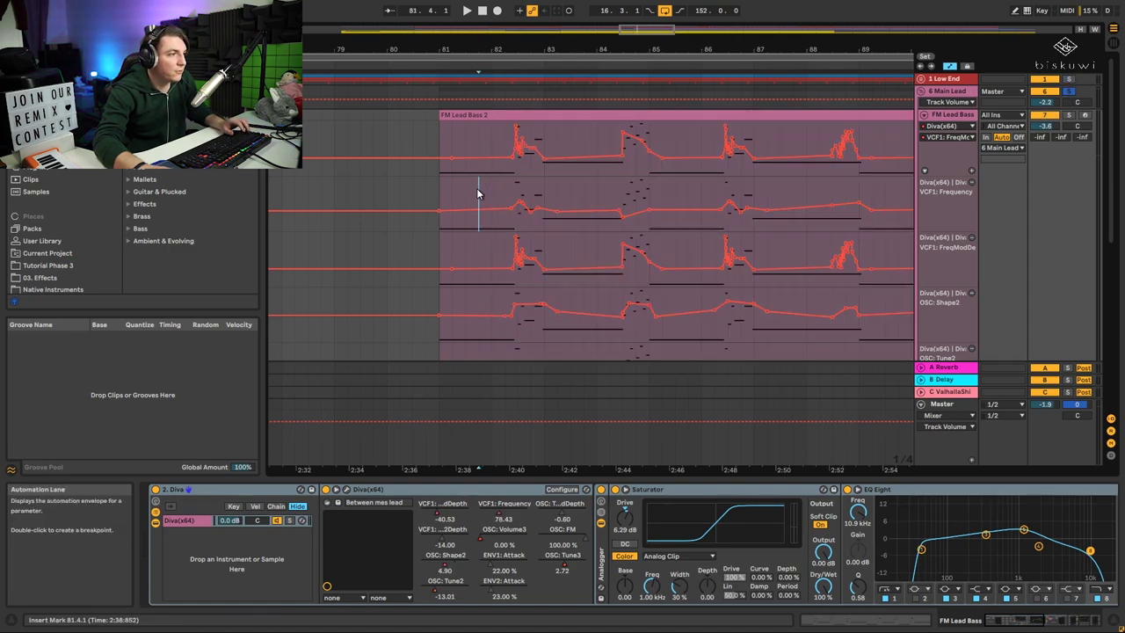
{"action": "key", "text": "space"}
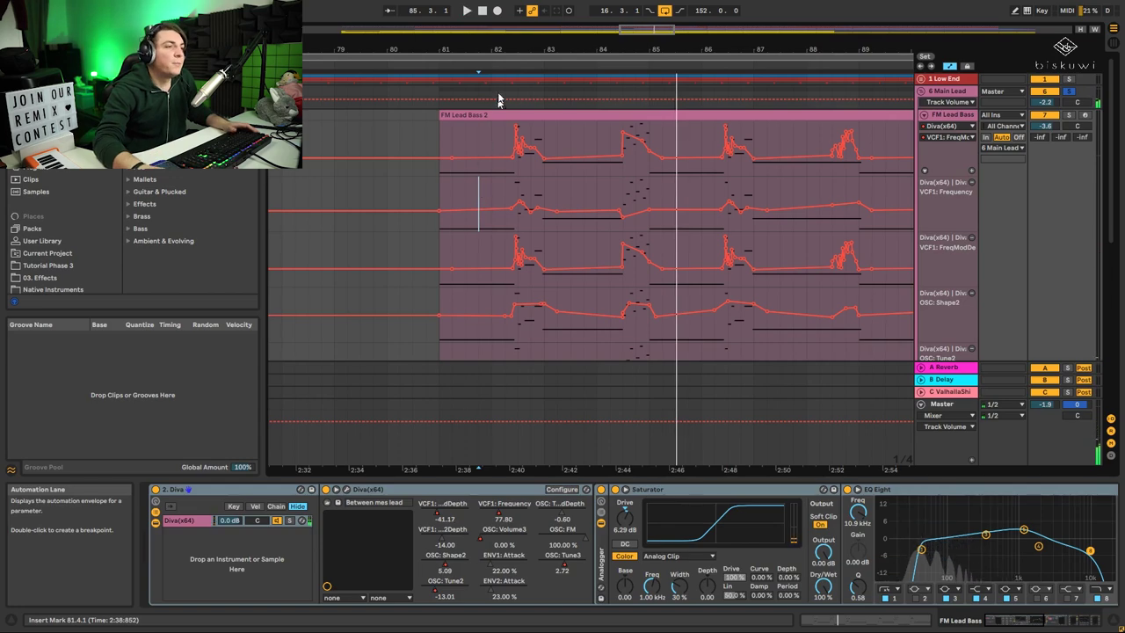
- Reopen the FM Lead Bass clip's notes, examine the short notes between C3 and C4, and clear the note selection
{"action": "double_click", "coordinate": [595, 111]}
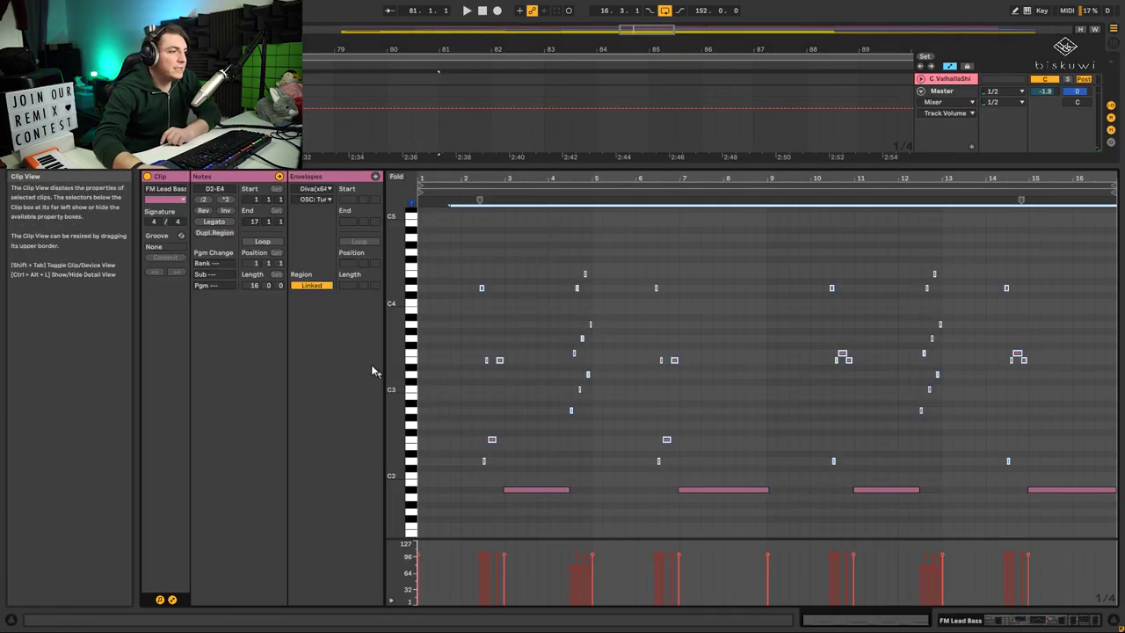
{"action": "left_click_drag", "start_coordinate": [399, 371], "coordinate": [411, 371]}
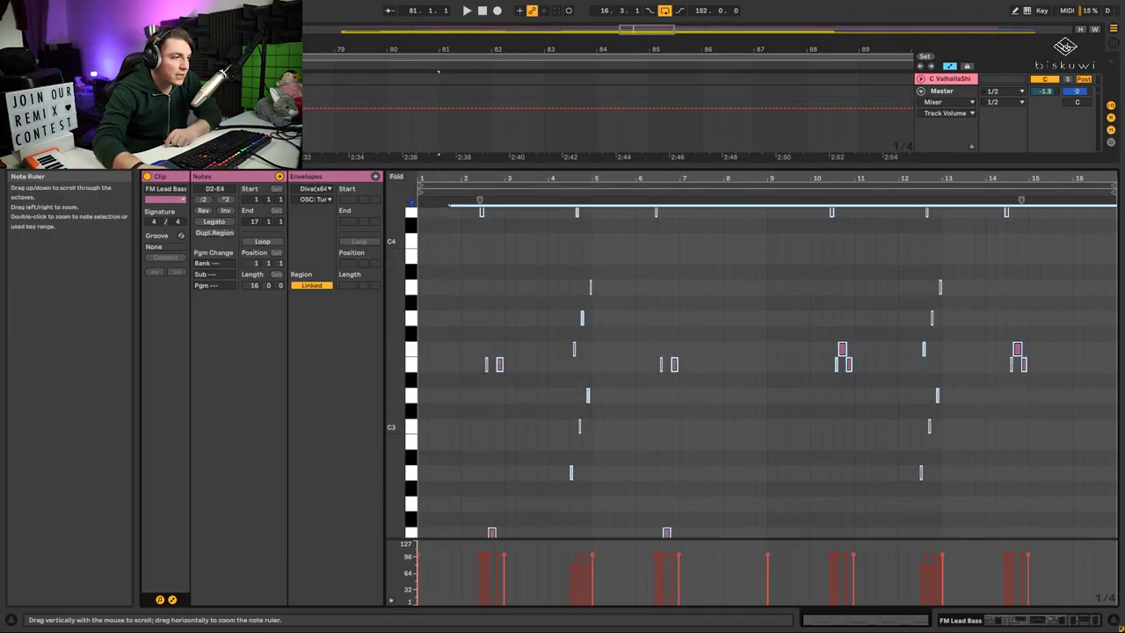
{"action": "left_click", "coordinate": [546, 367]}
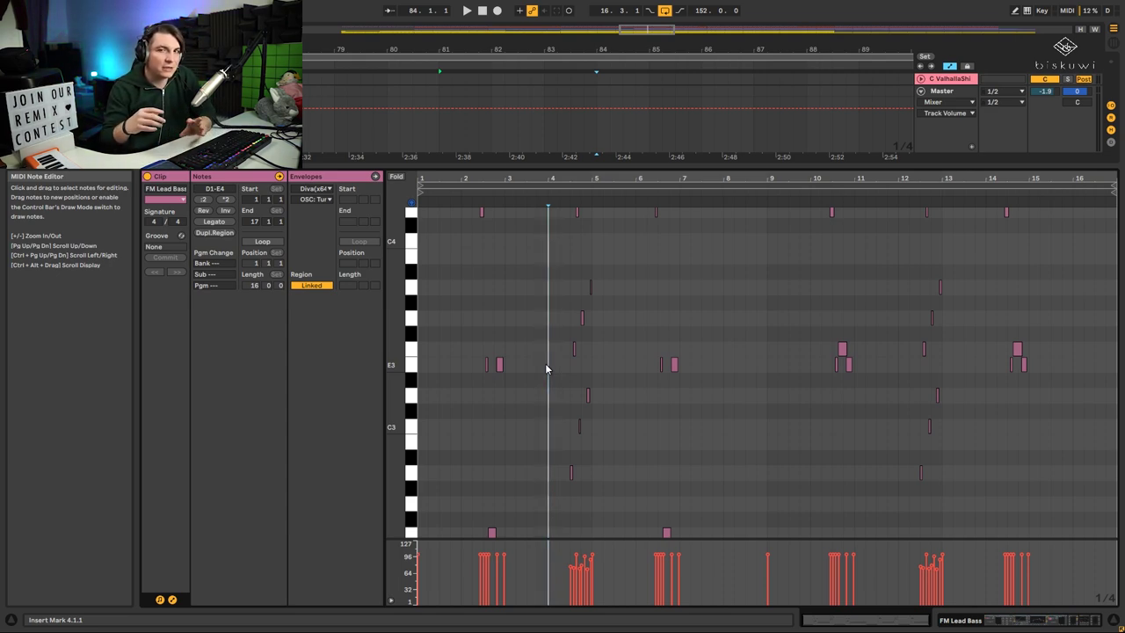
- Select the long D1 note at the start of the FM Lead Bass clip and return to the track's device chain
{"action": "mouse_move", "coordinate": [393, 281]}
{"action": "left_mouse_down"}
{"action": "mouse_move", "coordinate": [514, 364]}
{"action": "mouse_move", "coordinate": [549, 405]}
{"action": "left_mouse_up"}
{"action": "left_click_drag", "start_coordinate": [441, 420], "coordinate": [484, 463]}
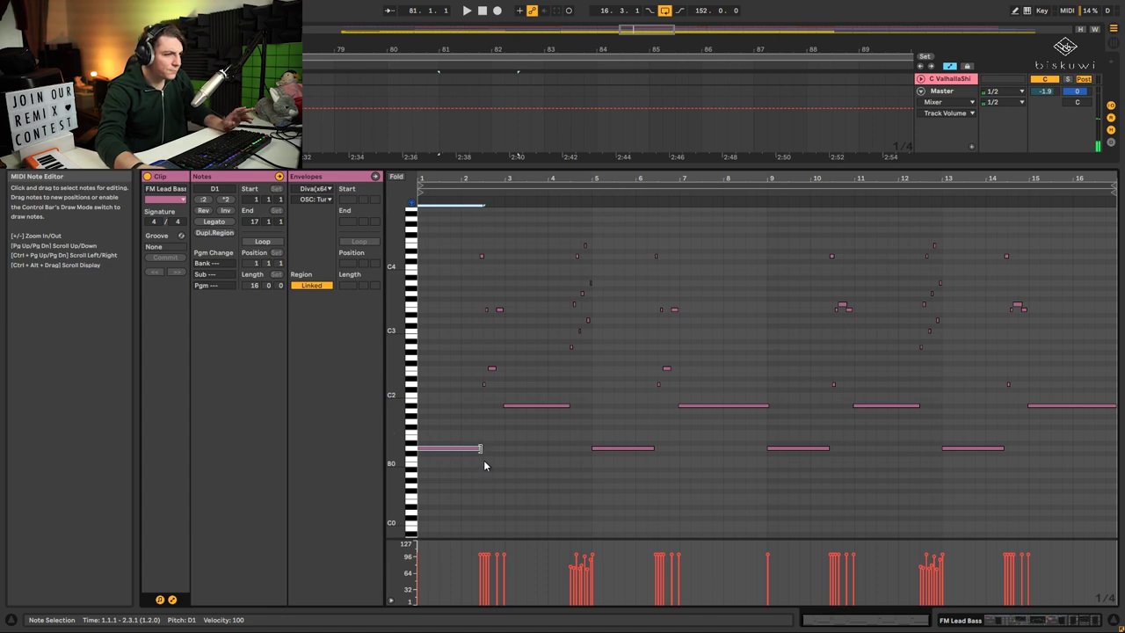
{"action": "left_click_drag", "start_coordinate": [397, 347], "coordinate": [441, 347]}
{"action": "key", "text": "shift+Tab"}
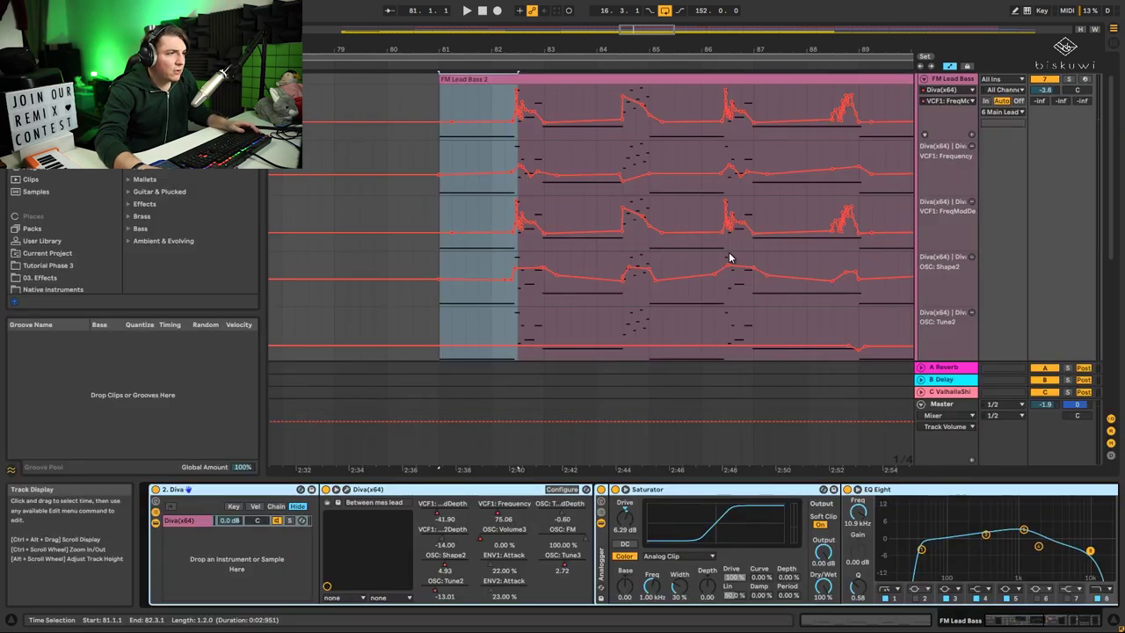
- Open the Diva plug-in on the FM Lead Bass and examine its oscillator, mixer feedback and filter modulation settings
{"action": "scroll", "coordinate": [730, 255], "scroll_direction": "up", "scroll_amount": 2}
{"action": "left_click", "coordinate": [952, 115]}
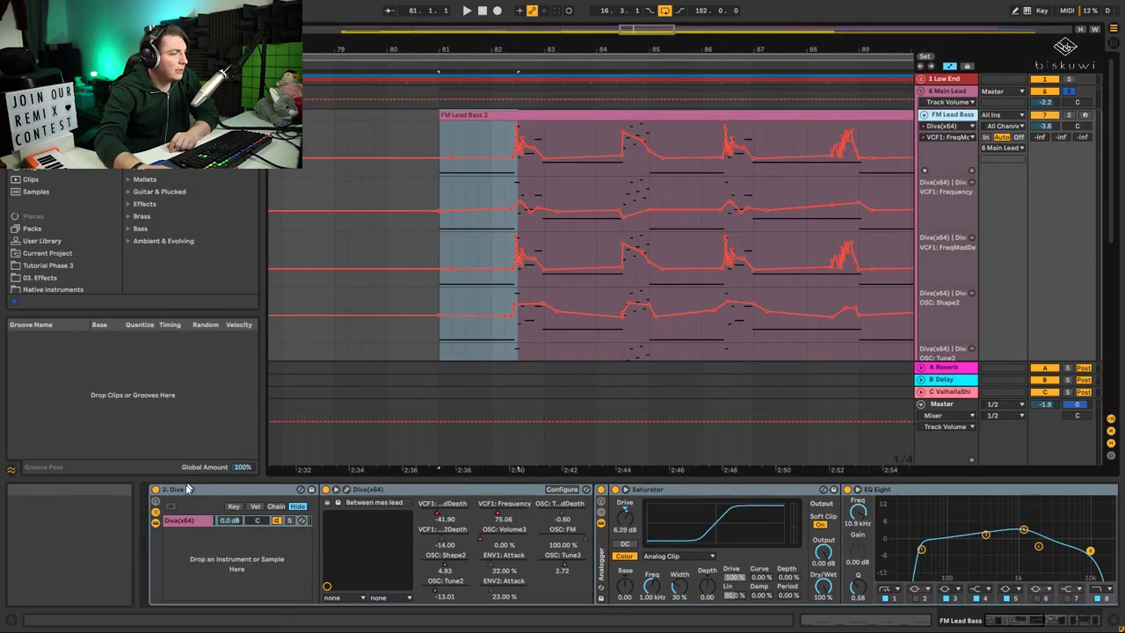
{"action": "left_click", "coordinate": [347, 489]}
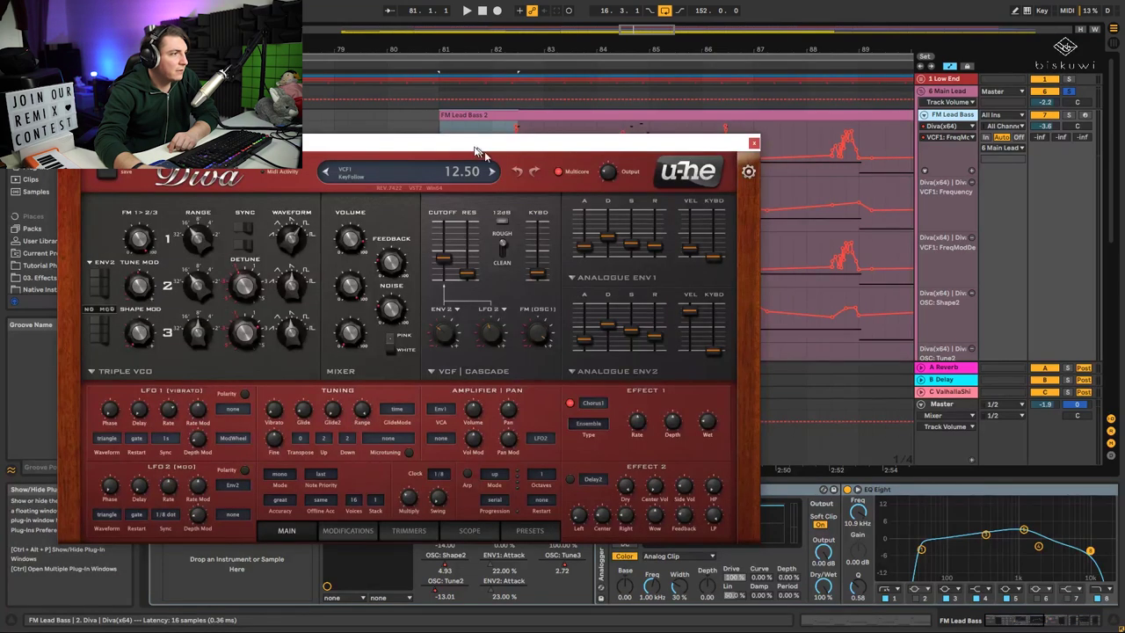
{"action": "left_click_drag", "start_coordinate": [459, 146], "coordinate": [586, 149]}
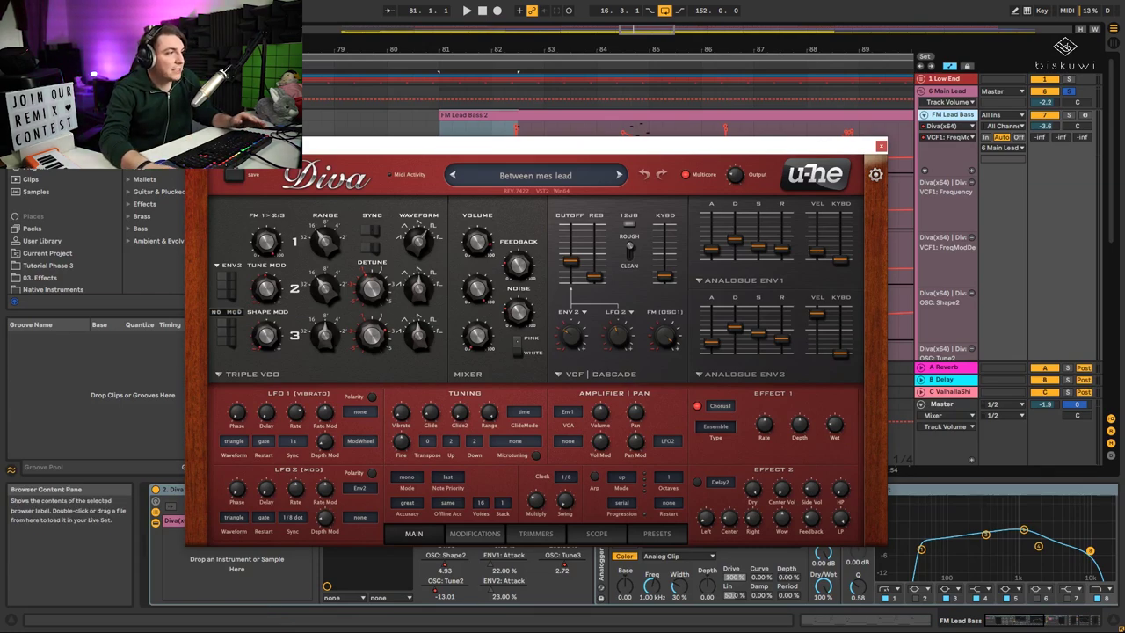
{"action": "mouse_move", "coordinate": [353, 288]}
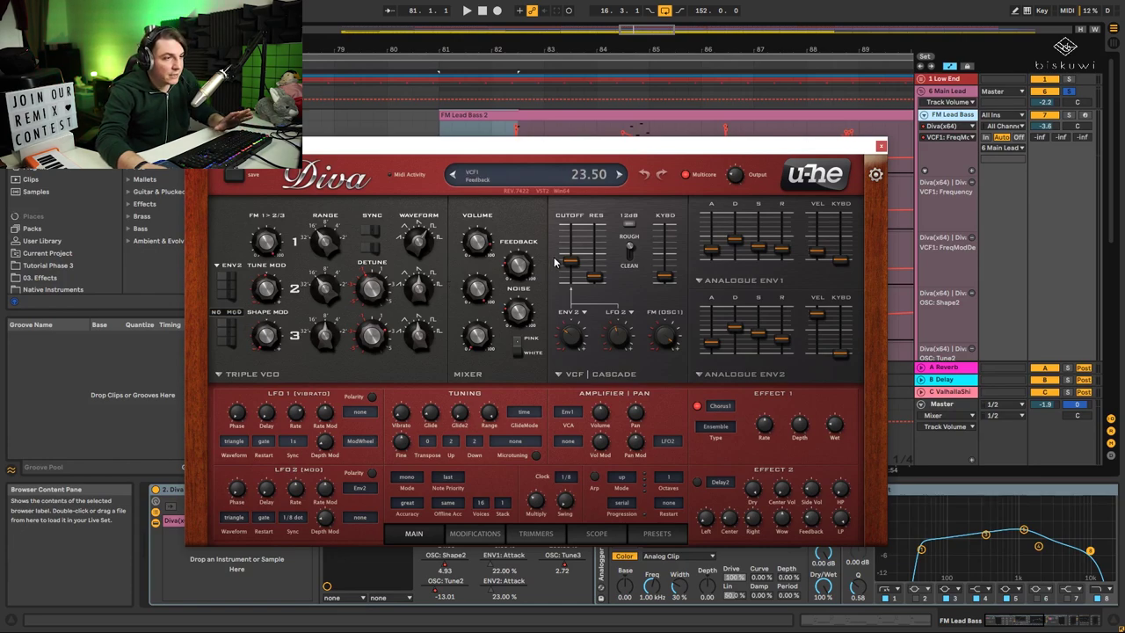
{"action": "mouse_move", "coordinate": [576, 337]}
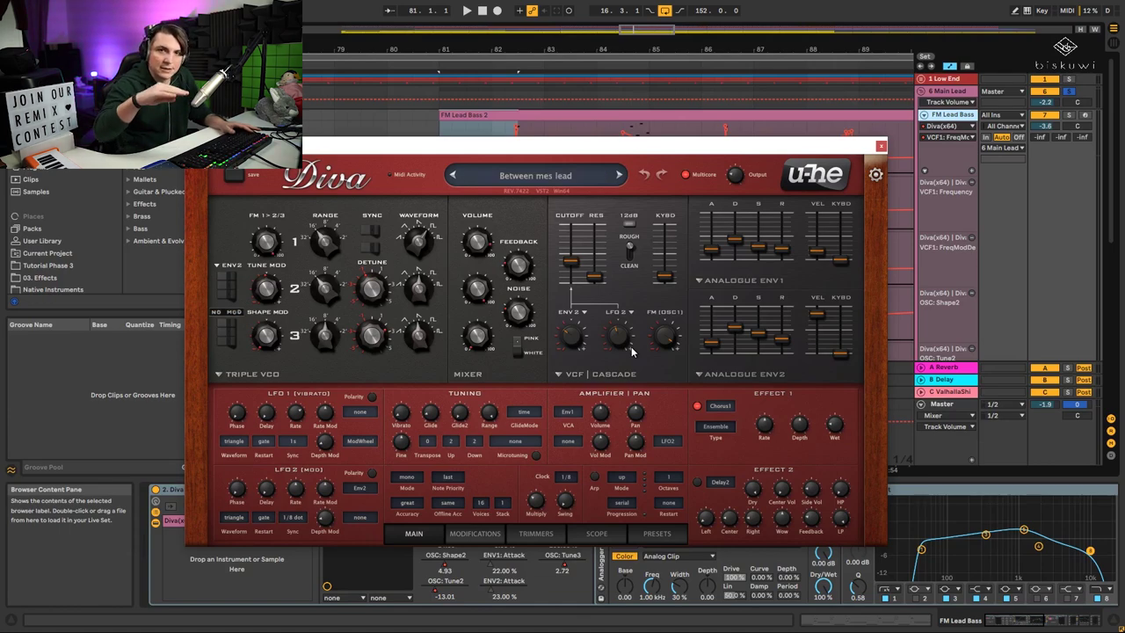
- Move the Diva window clear of the automation lanes and examine the FM Lead Bass filter automation from bar 83 to 111
{"action": "left_click_drag", "start_coordinate": [596, 147], "coordinate": [594, 331]}
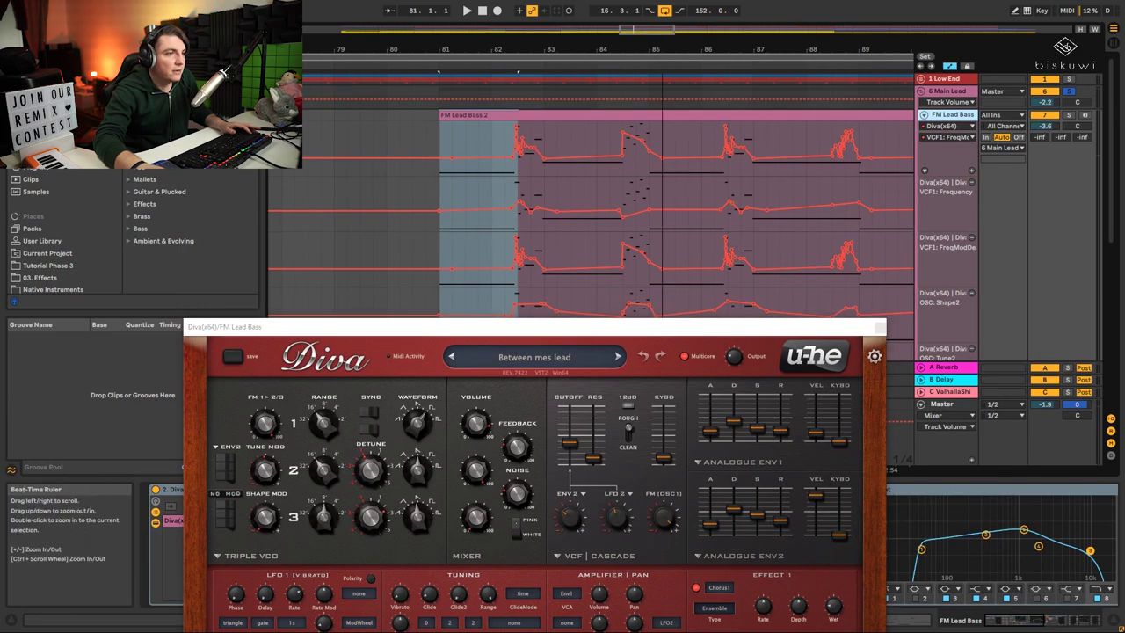
{"action": "left_click_drag", "start_coordinate": [661, 49], "coordinate": [355, 48]}
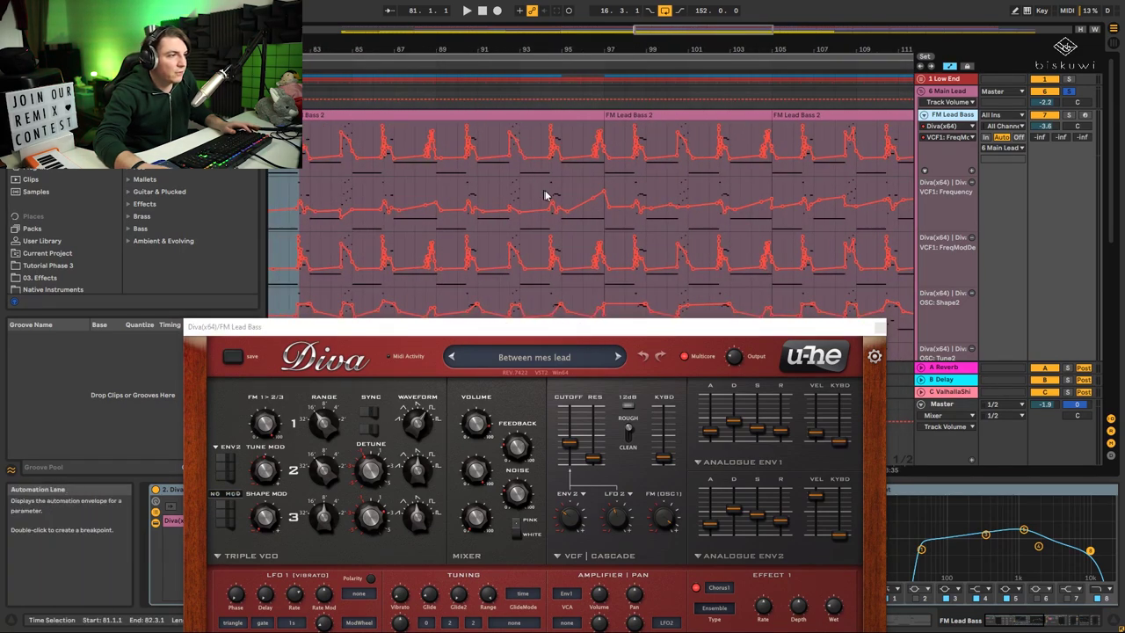
- Play the FM Lead Bass from bar 95.3 while watching Diva's filter cutoff follow the automation, and close the plug-in window
{"action": "left_click", "coordinate": [577, 206]}
{"action": "key", "text": "space"}
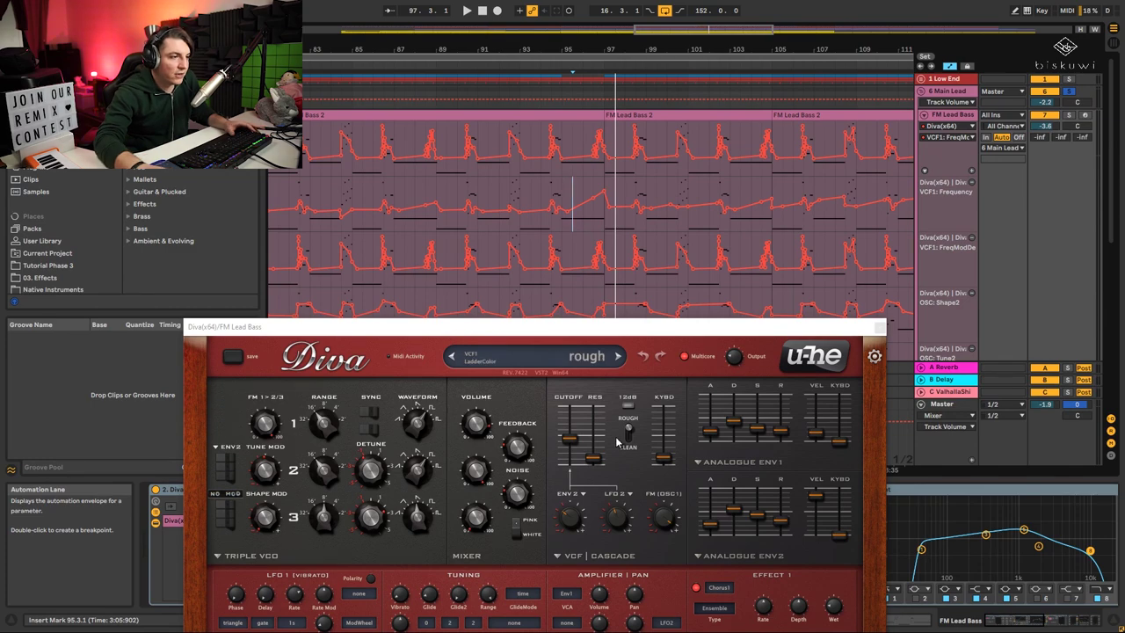
{"action": "left_click_drag", "start_coordinate": [608, 326], "coordinate": [646, 221]}
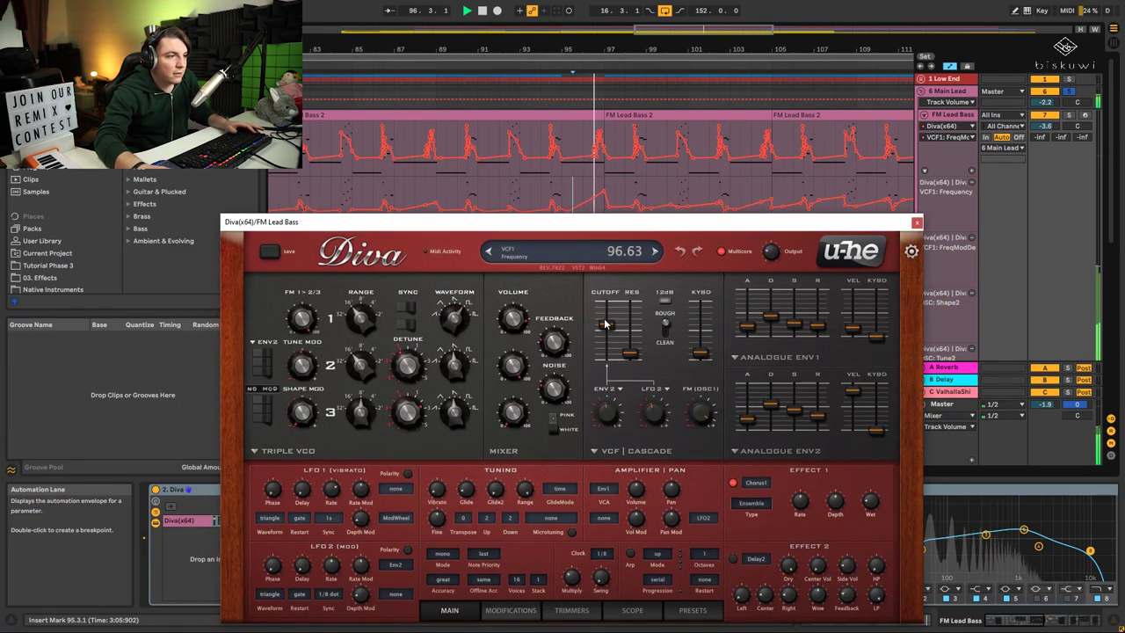
{"action": "left_click", "coordinate": [917, 222]}
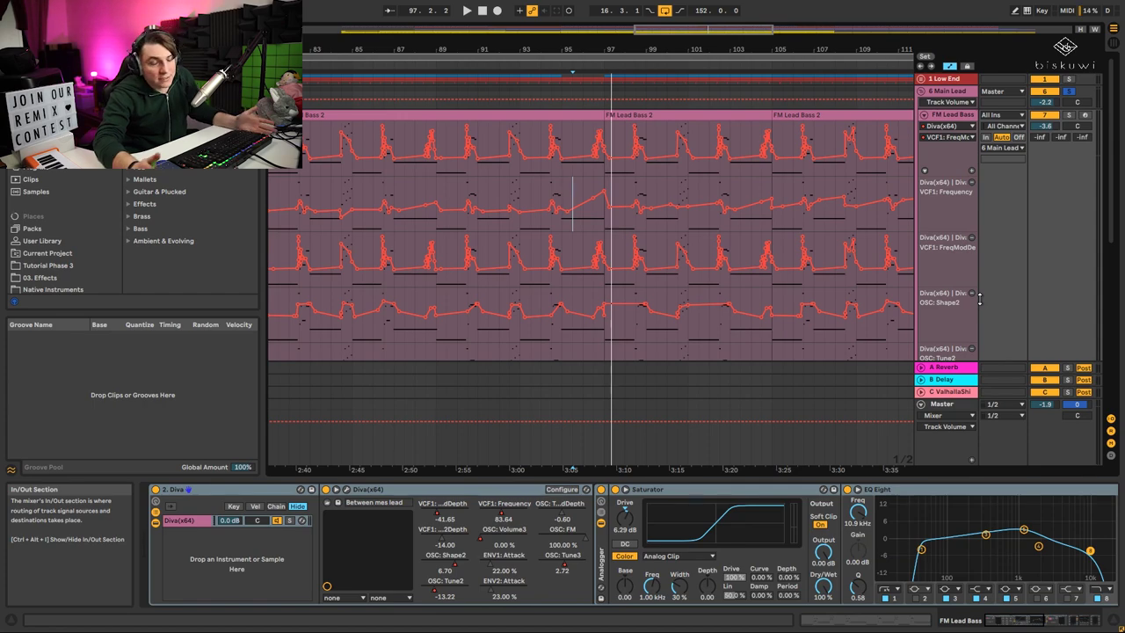
- Review the FM Lead Bass automation lanes and play the track from bar 85 to hear the filter frequency and modulation depth changes
{"action": "left_click_drag", "start_coordinate": [621, 54], "coordinate": [703, 79]}
{"action": "scroll", "coordinate": [836, 210], "scroll_direction": "down", "scroll_amount": 5}
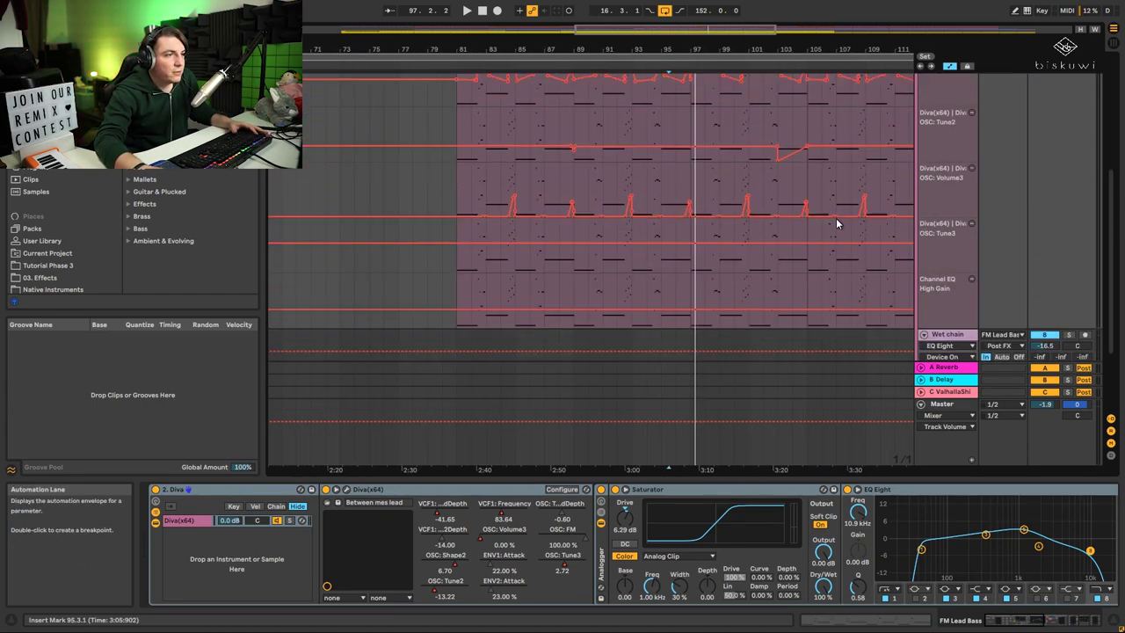
{"action": "scroll", "coordinate": [836, 224], "scroll_direction": "up", "scroll_amount": 3}
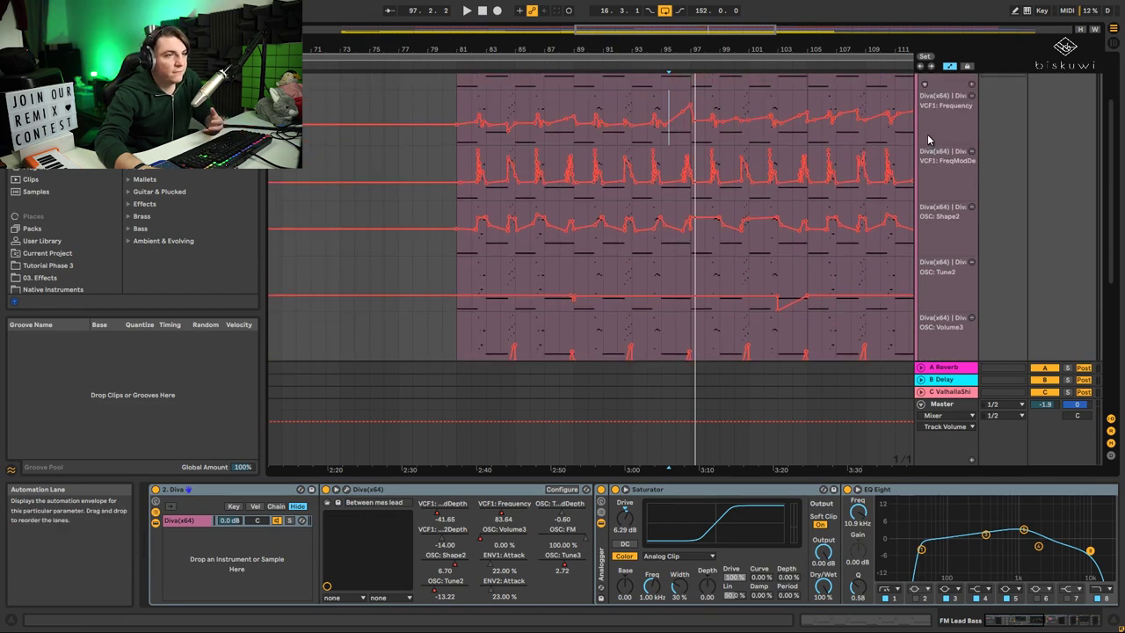
{"action": "scroll", "coordinate": [936, 138], "scroll_direction": "up", "scroll_amount": 2}
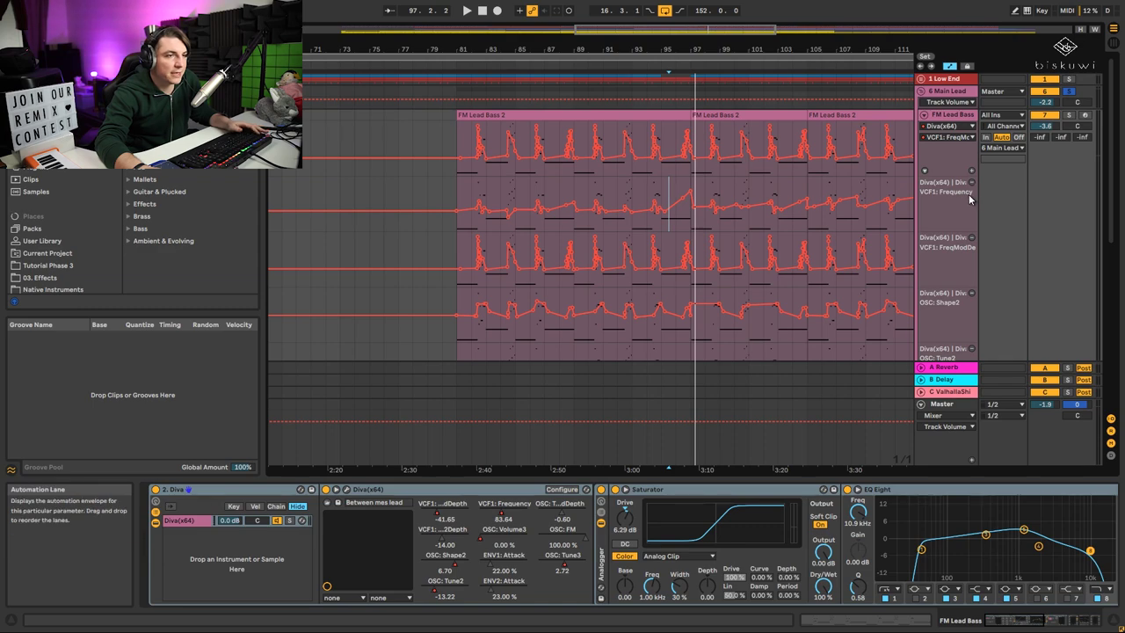
{"action": "left_click_drag", "start_coordinate": [550, 50], "coordinate": [521, 97]}
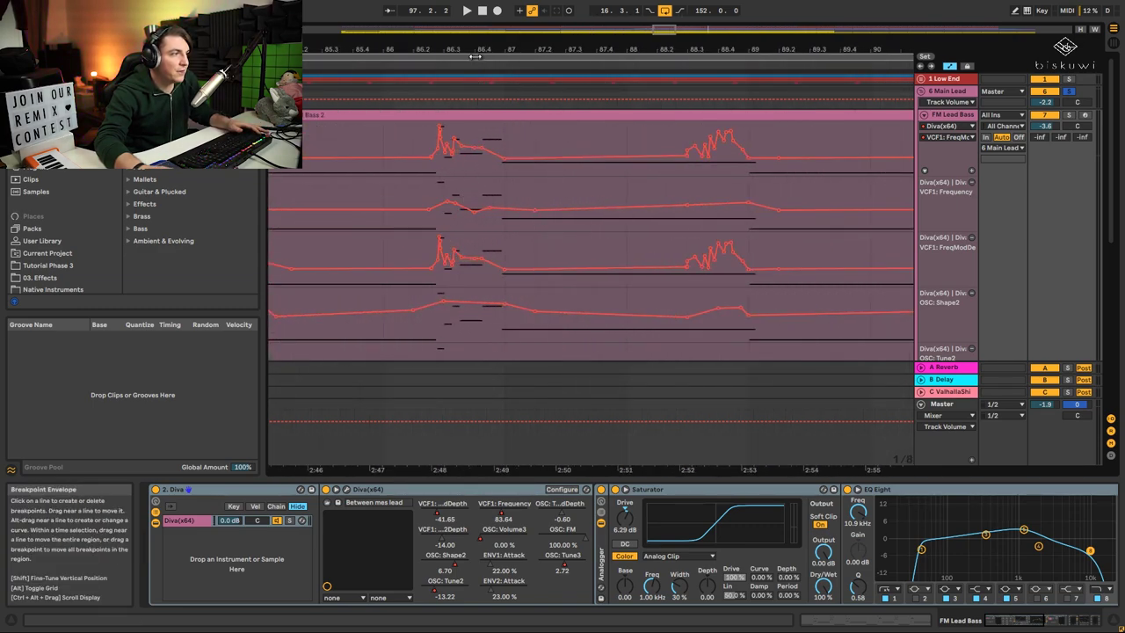
{"action": "left_click_drag", "start_coordinate": [475, 52], "coordinate": [573, 50]}
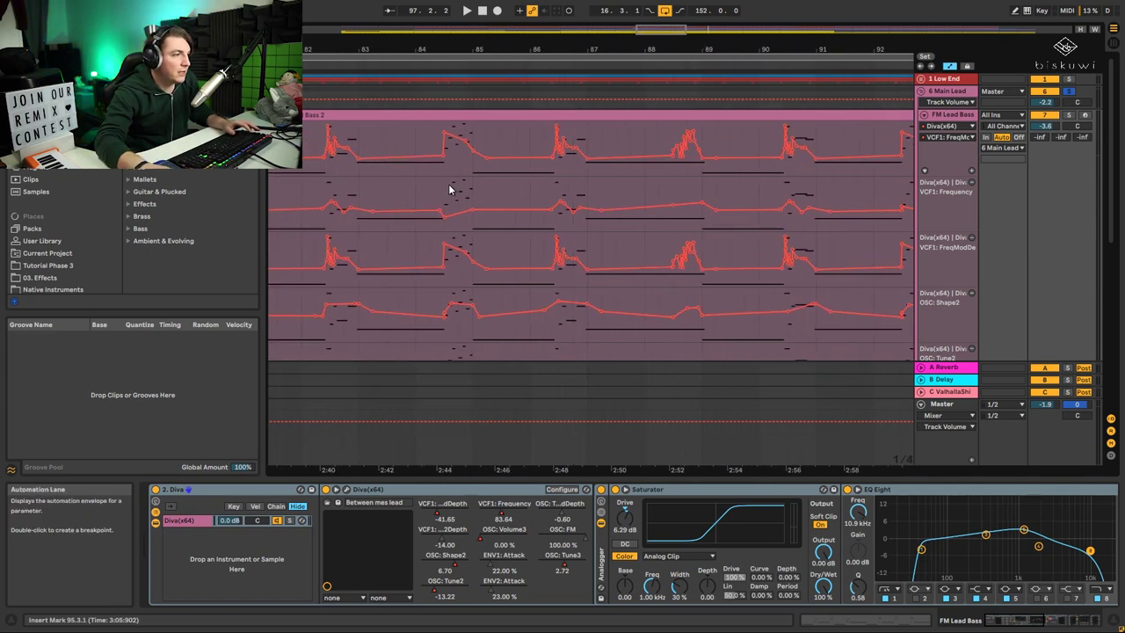
{"action": "left_click", "coordinate": [474, 200]}
{"action": "key", "text": "space"}
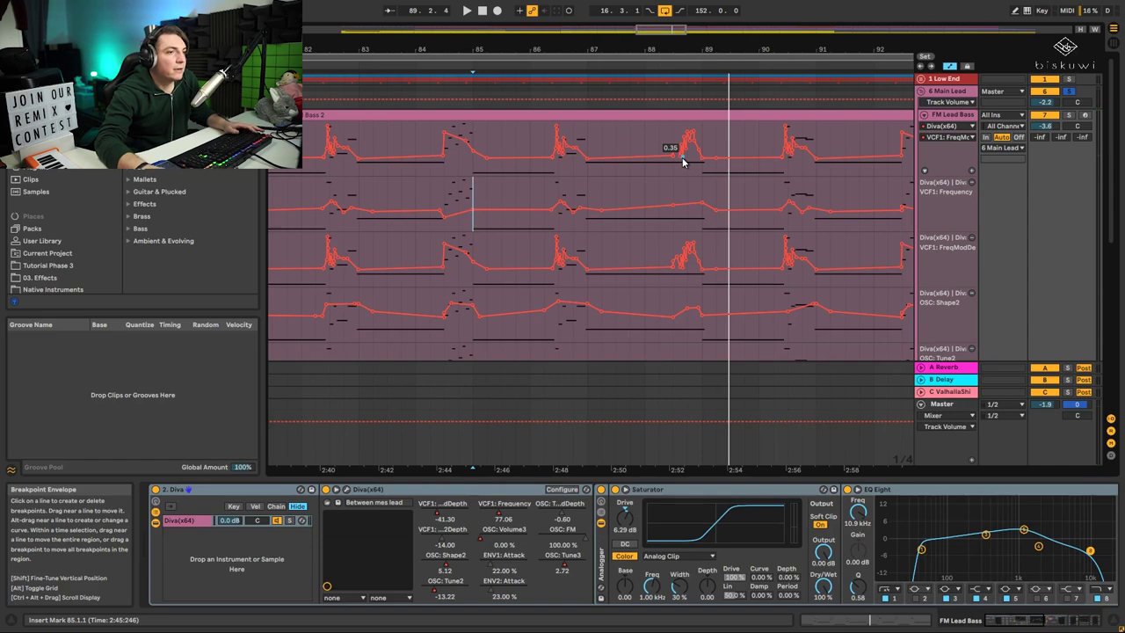
- Examine the VCF1 modulation depth spikes around bar 86.3 and play the passage from 86.1.4
{"action": "scroll", "coordinate": [905, 246], "scroll_direction": "down", "scroll_amount": 1}
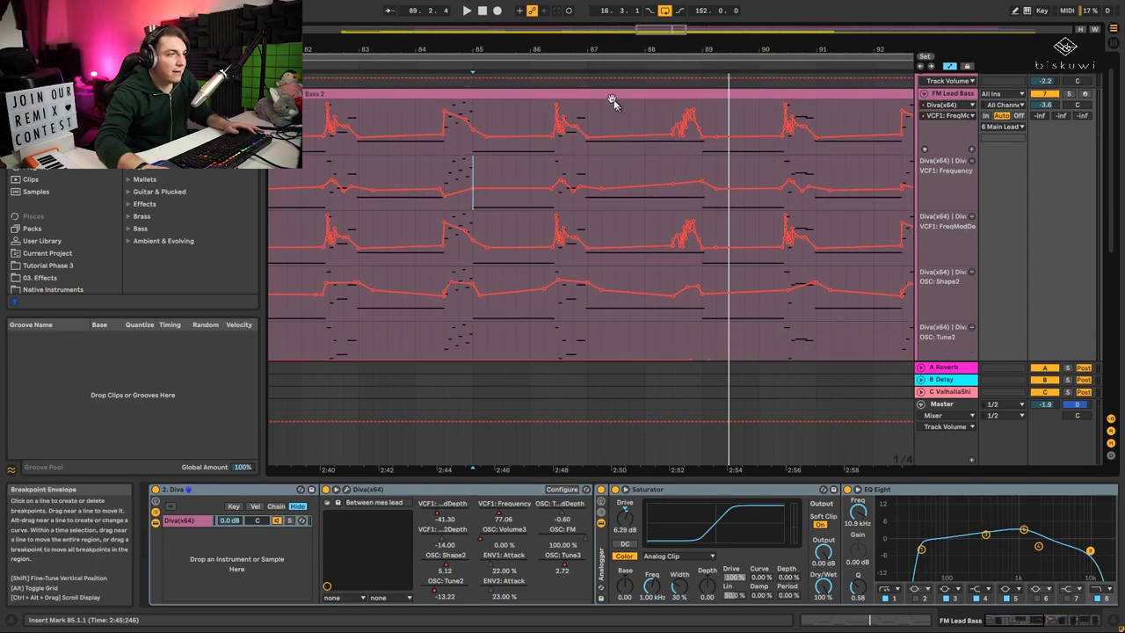
{"action": "left_click_drag", "start_coordinate": [539, 48], "coordinate": [539, 132]}
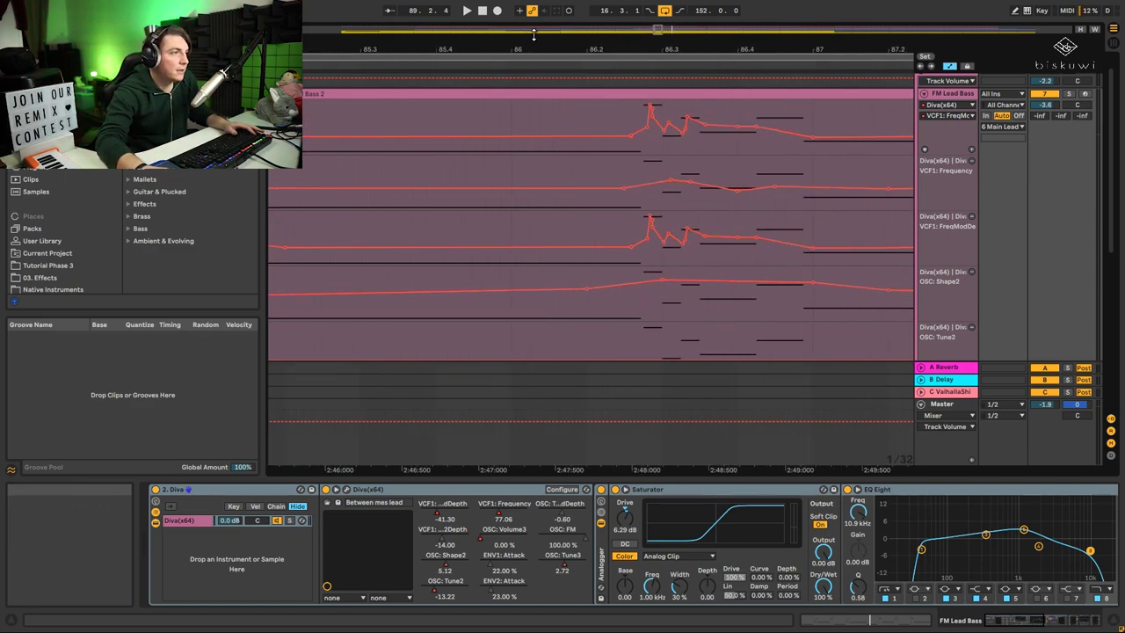
{"action": "left_click_drag", "start_coordinate": [548, 49], "coordinate": [546, 40]}
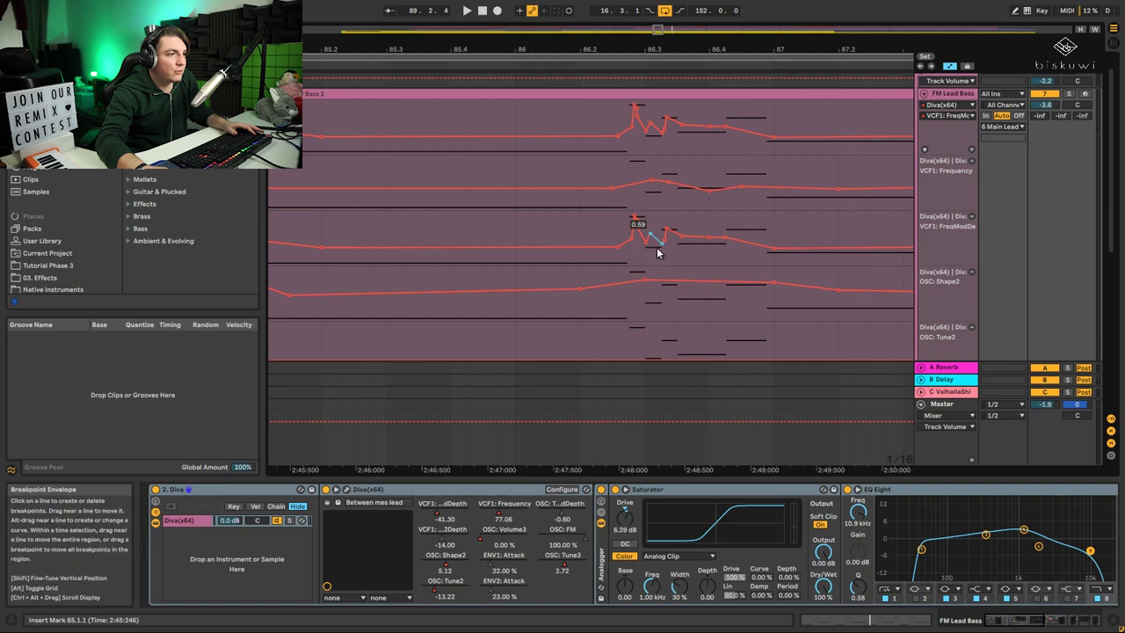
{"action": "left_click_drag", "start_coordinate": [630, 51], "coordinate": [630, 40]}
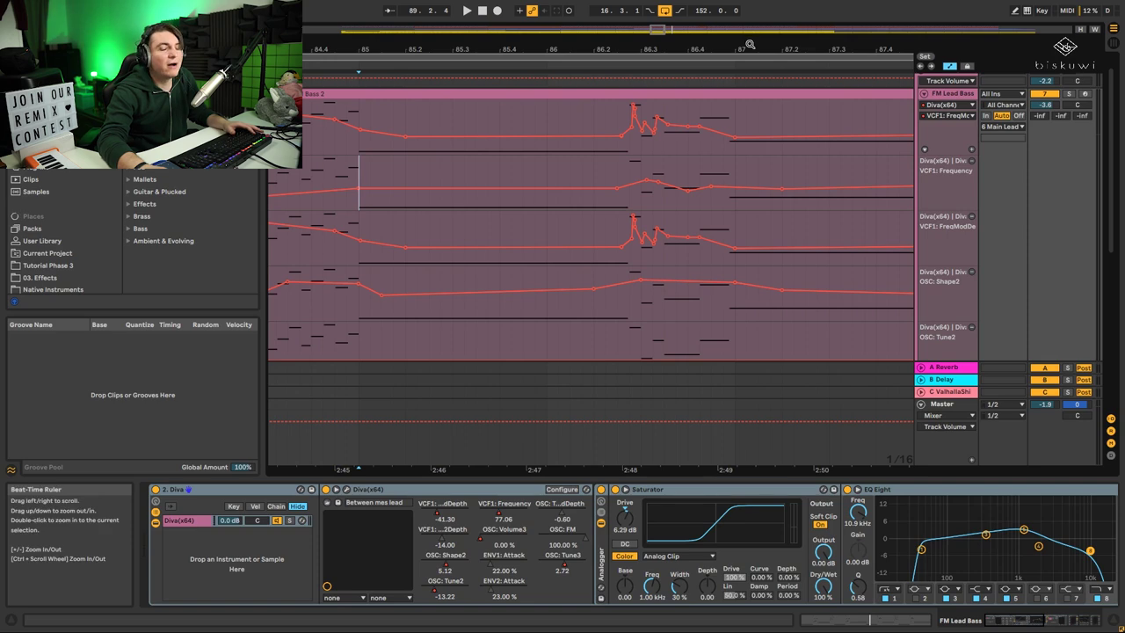
{"action": "left_click_drag", "start_coordinate": [750, 49], "coordinate": [749, 36]}
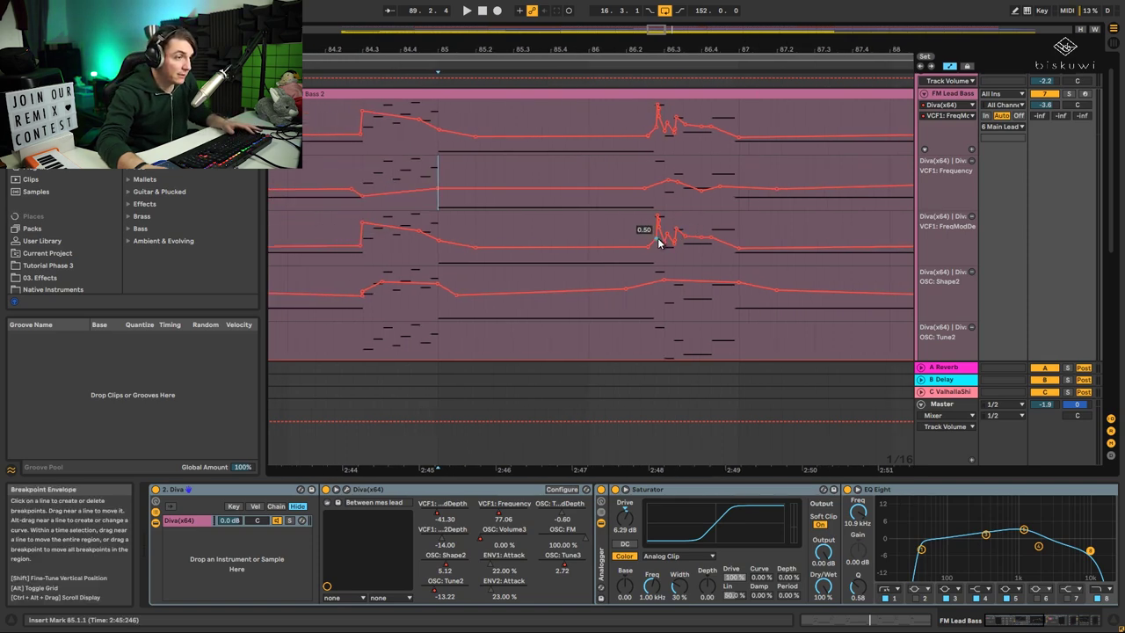
{"action": "left_click", "coordinate": [619, 232]}
{"action": "key", "text": "space"}
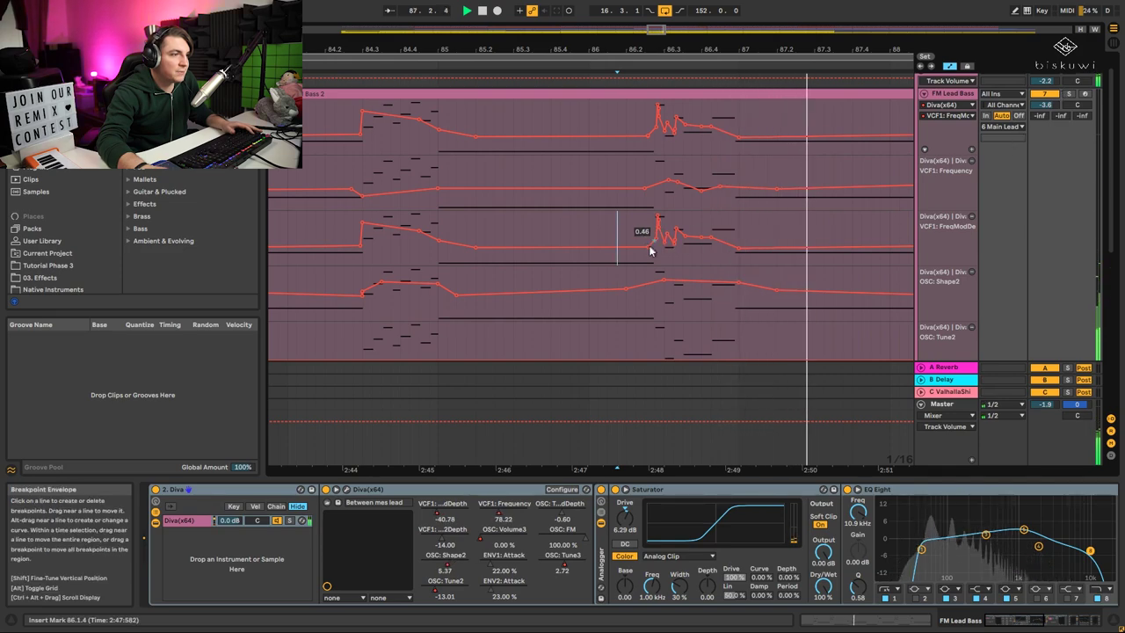
{"action": "key", "text": "space"}
- Delete the VCF1 modulation depth automation from 86.2.3 to 87.1.1, audition the passage without it, and undo the deletion
{"action": "left_click_drag", "start_coordinate": [644, 262], "coordinate": [741, 237]}
{"action": "key", "text": "Delete"}
{"action": "key", "text": "space"}
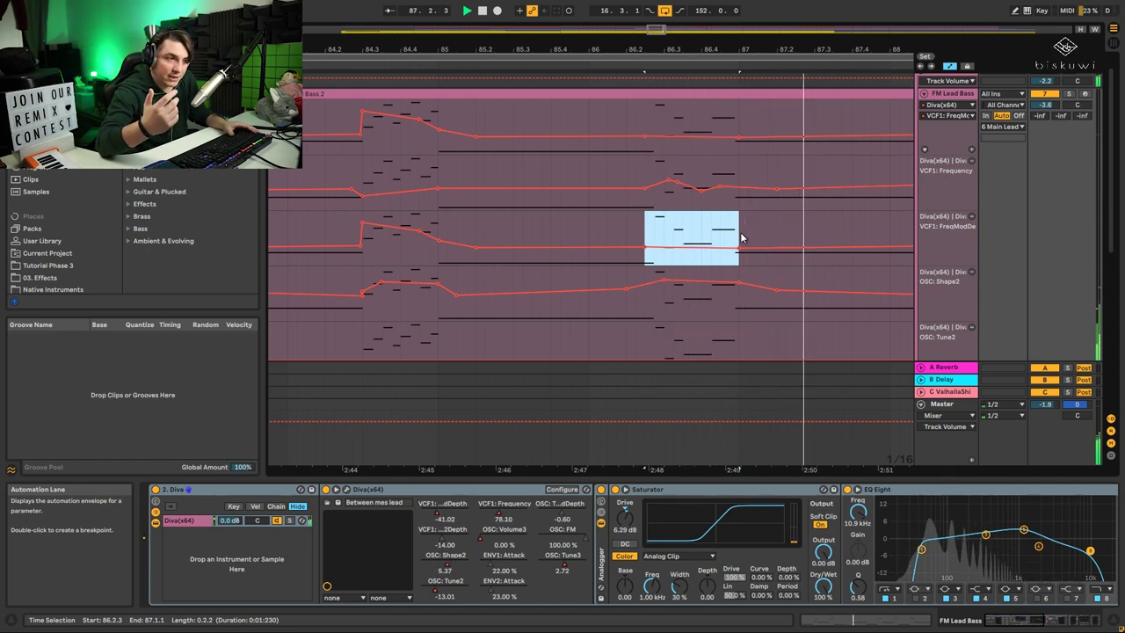
{"action": "key", "text": "space"}
{"action": "key", "text": "ctrl+z"}
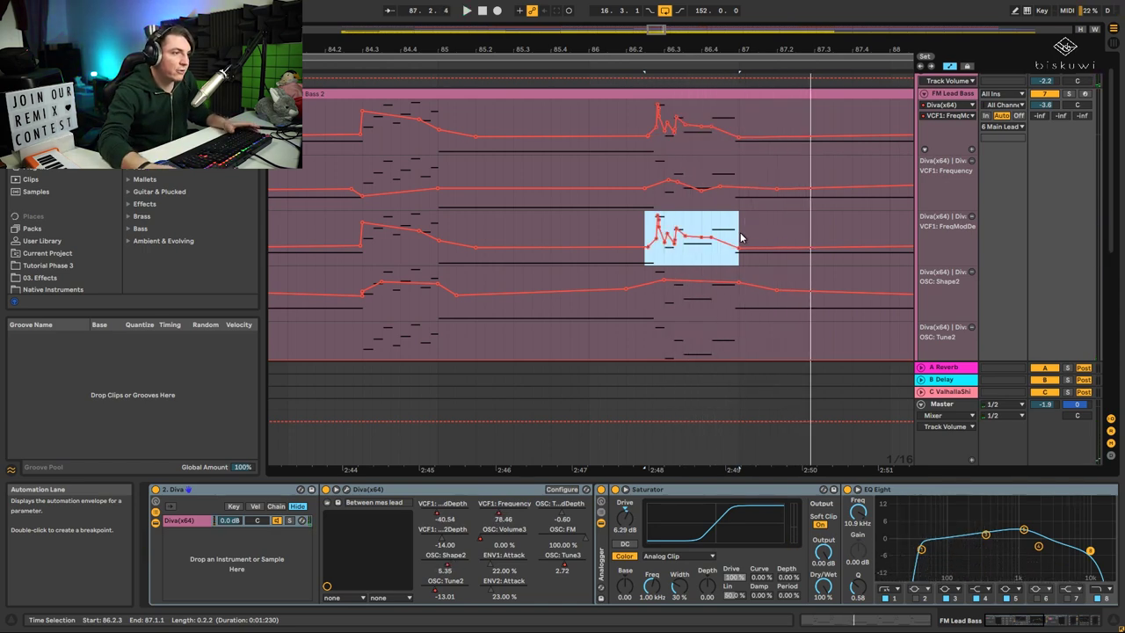
- Play the passage from 86.1.4 again to hear it with the modulation depth spikes in place
{"action": "left_click", "coordinate": [619, 228]}
{"action": "key", "text": "space"}
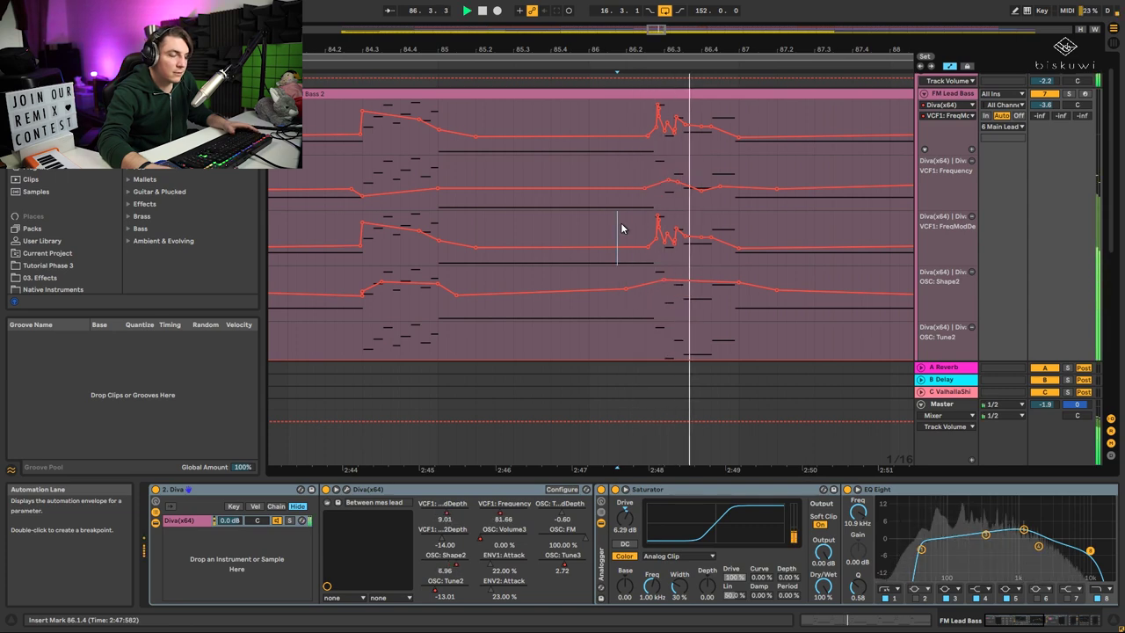
{"action": "key", "text": "space"}
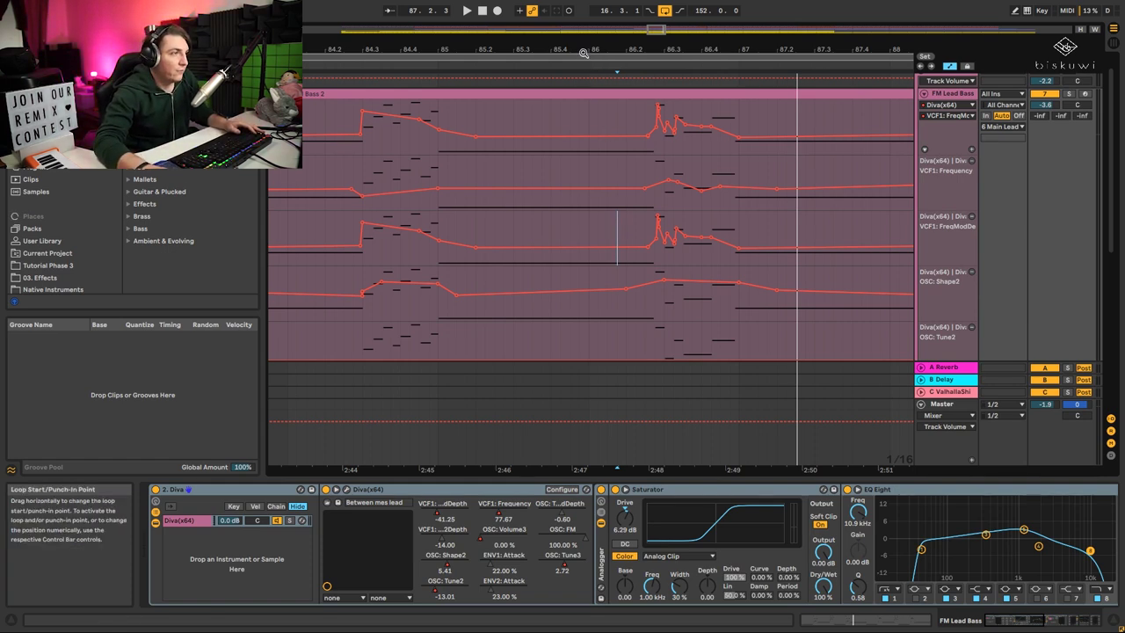
- Examine the OSC: Shape2 automation across bars 81 to 91 and play the passage once more
{"action": "left_click_drag", "start_coordinate": [586, 51], "coordinate": [586, 8]}
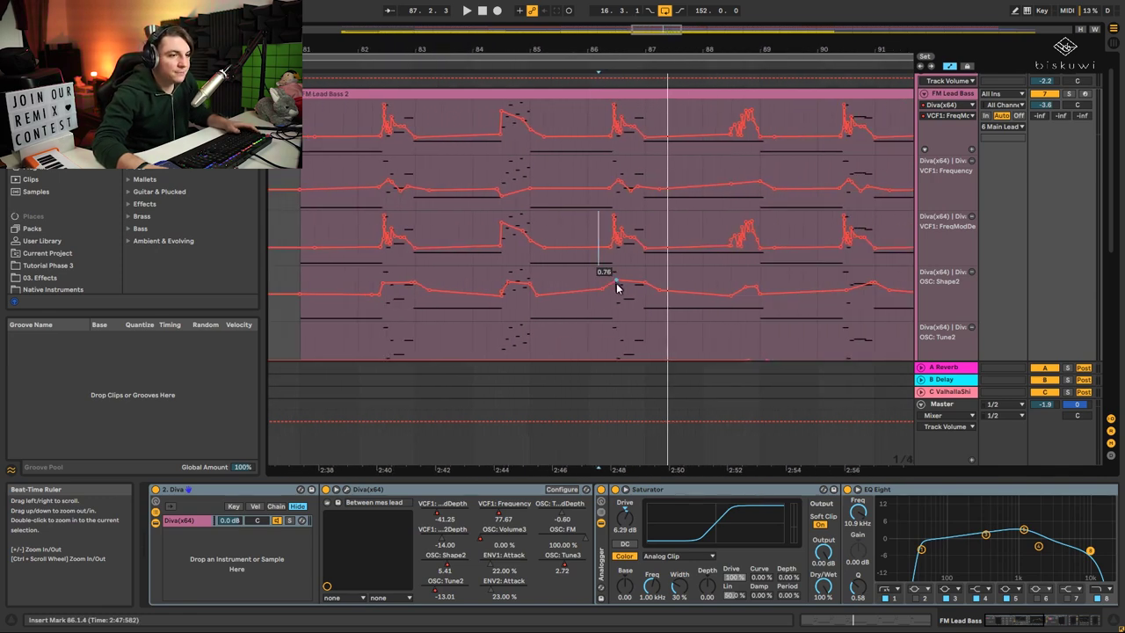
{"action": "scroll", "coordinate": [618, 287], "scroll_direction": "down", "scroll_amount": 1}
{"action": "scroll", "coordinate": [942, 278], "scroll_direction": "down", "scroll_amount": 1}
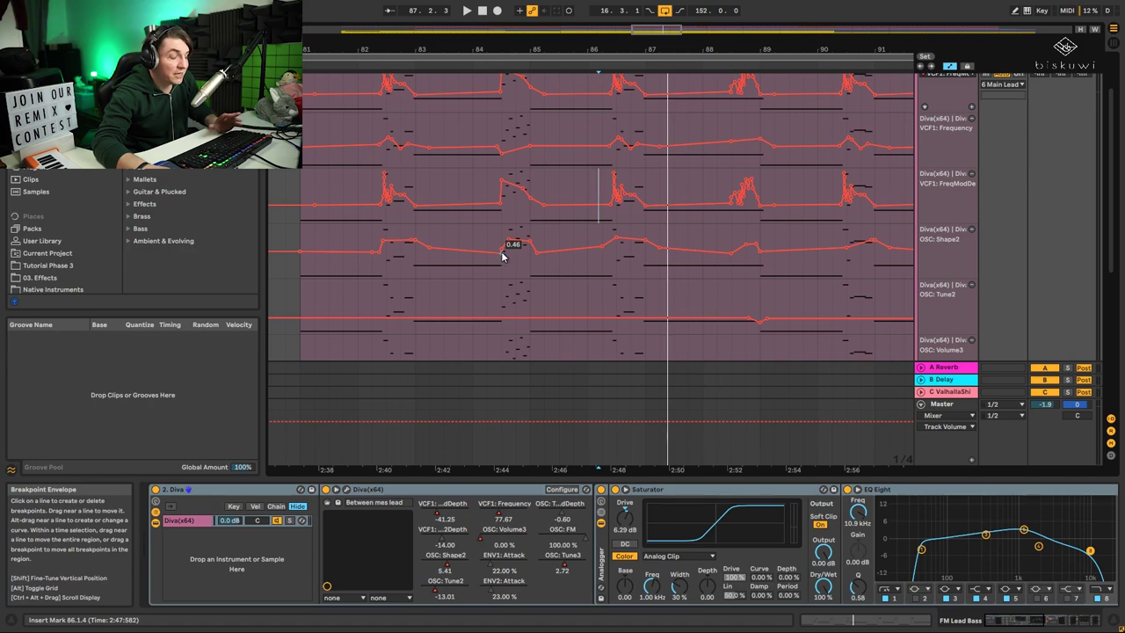
{"action": "key", "text": "space"}
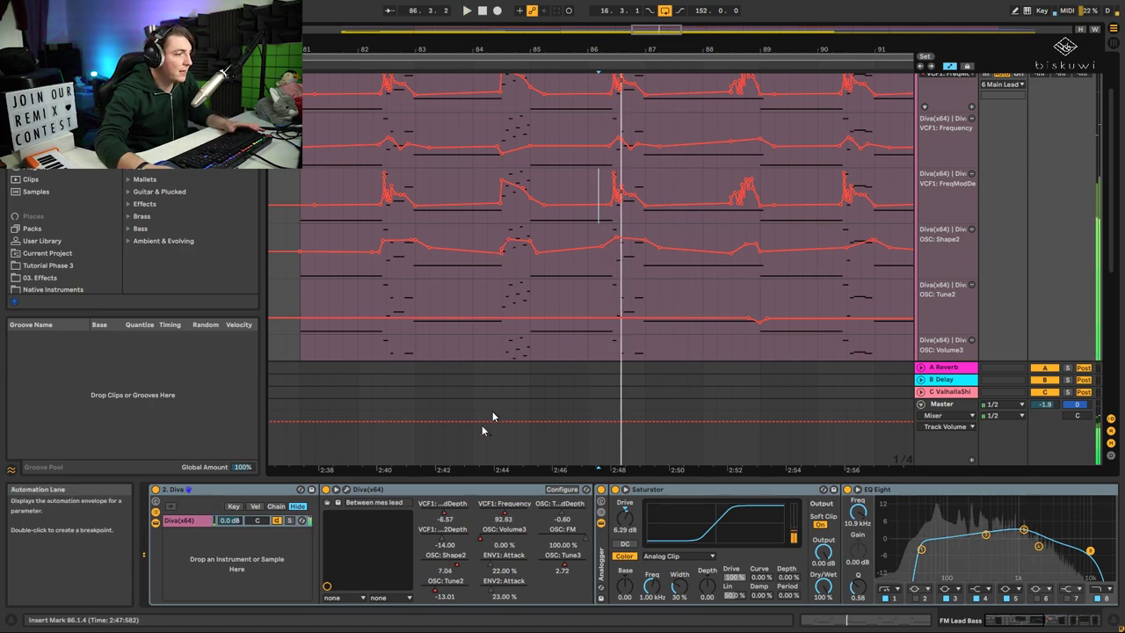
- Open the FM Lead Bass's Diva plug-in, examine its oscillator and filter controls, and close the window
{"action": "left_click", "coordinate": [347, 489]}
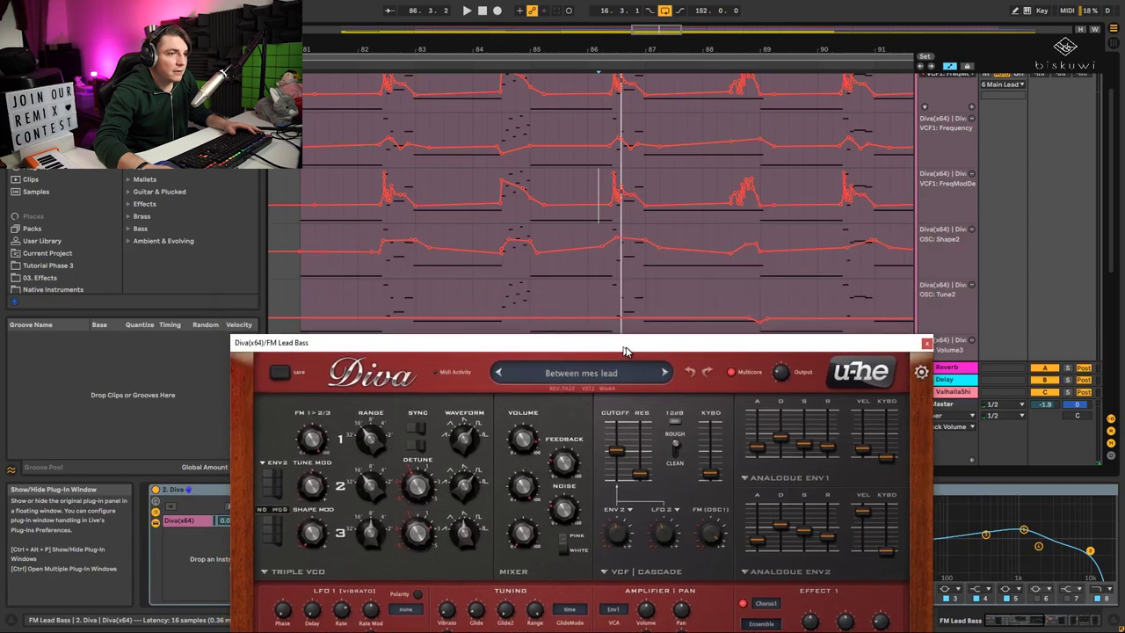
{"action": "left_click_drag", "start_coordinate": [675, 340], "coordinate": [748, 126]}
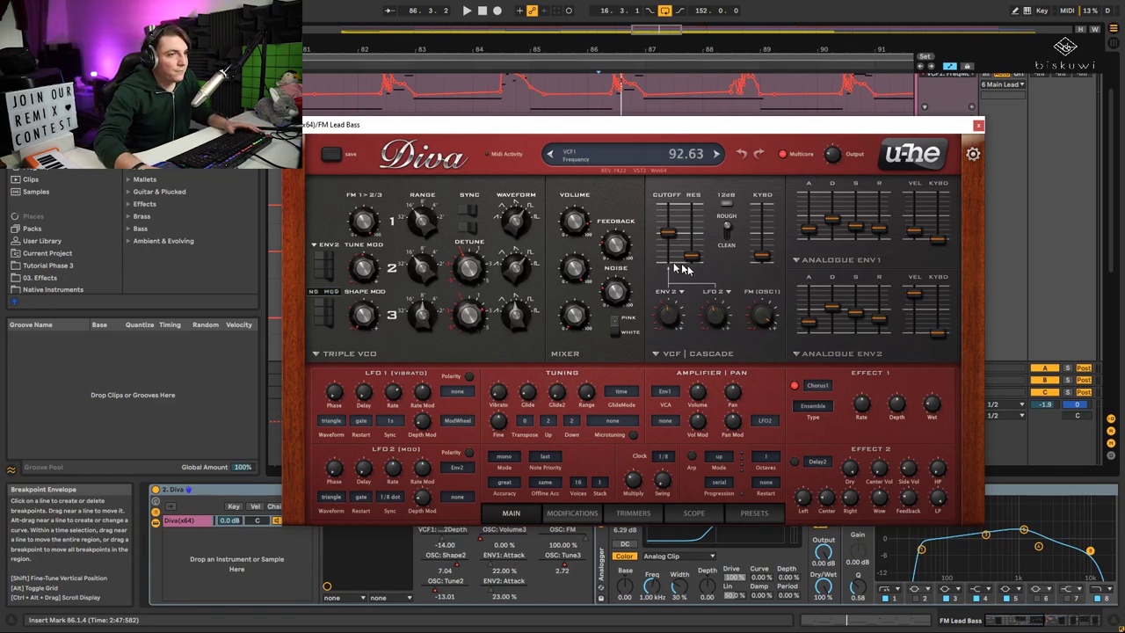
{"action": "left_click", "coordinate": [978, 125]}
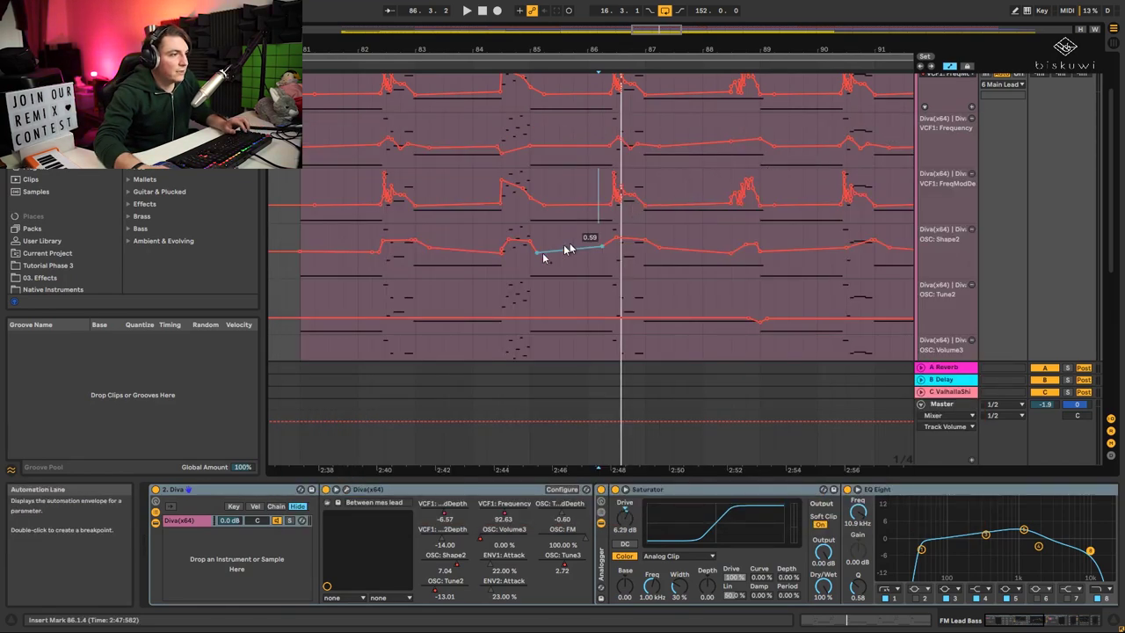
- Play from bar 83.3 with Diva open, watch the oscillator 2 waveform control move, and close the plug-in window
{"action": "left_click", "coordinate": [443, 242]}
{"action": "key", "text": "space"}
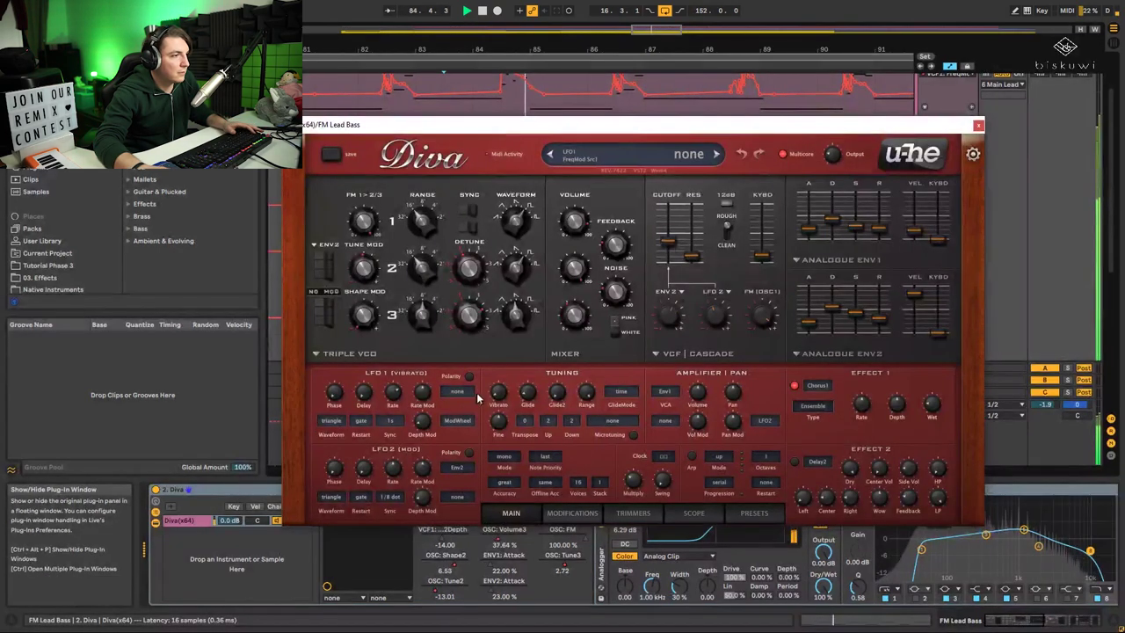
{"action": "left_click_drag", "start_coordinate": [517, 263], "coordinate": [518, 270]}
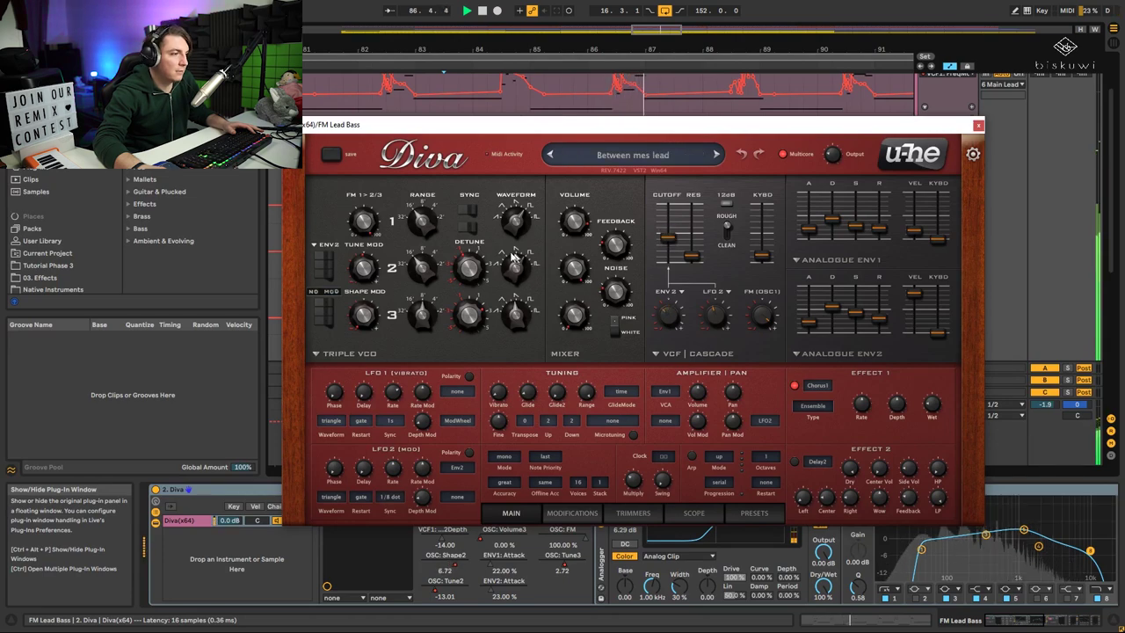
{"action": "key", "text": "space"}
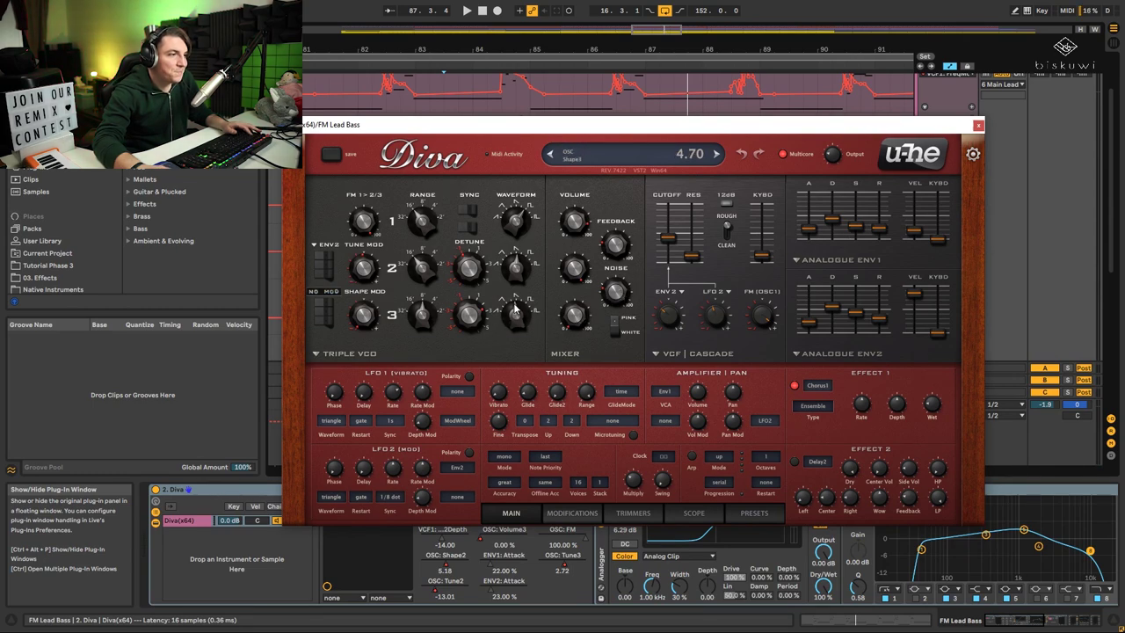
{"action": "left_click", "coordinate": [977, 126]}
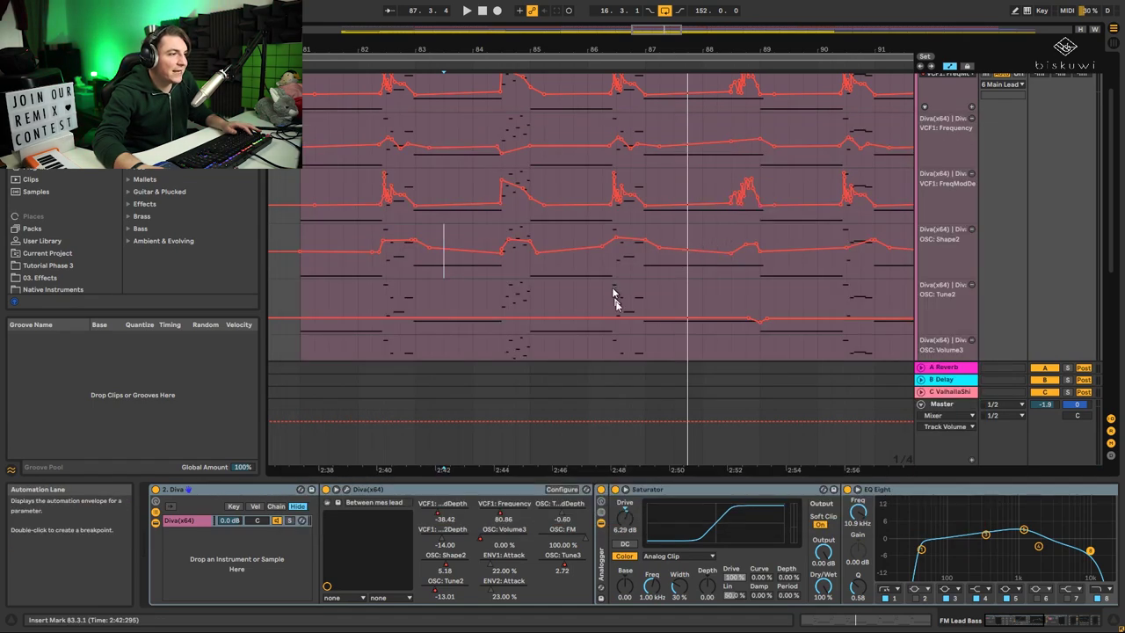
- Examine the OSC: Tune2, Volume3, Tune3 and Channel EQ High Gain lanes, and play the FM Lead Bass from bar 121
{"action": "scroll", "coordinate": [615, 298], "scroll_direction": "down", "scroll_amount": 5}
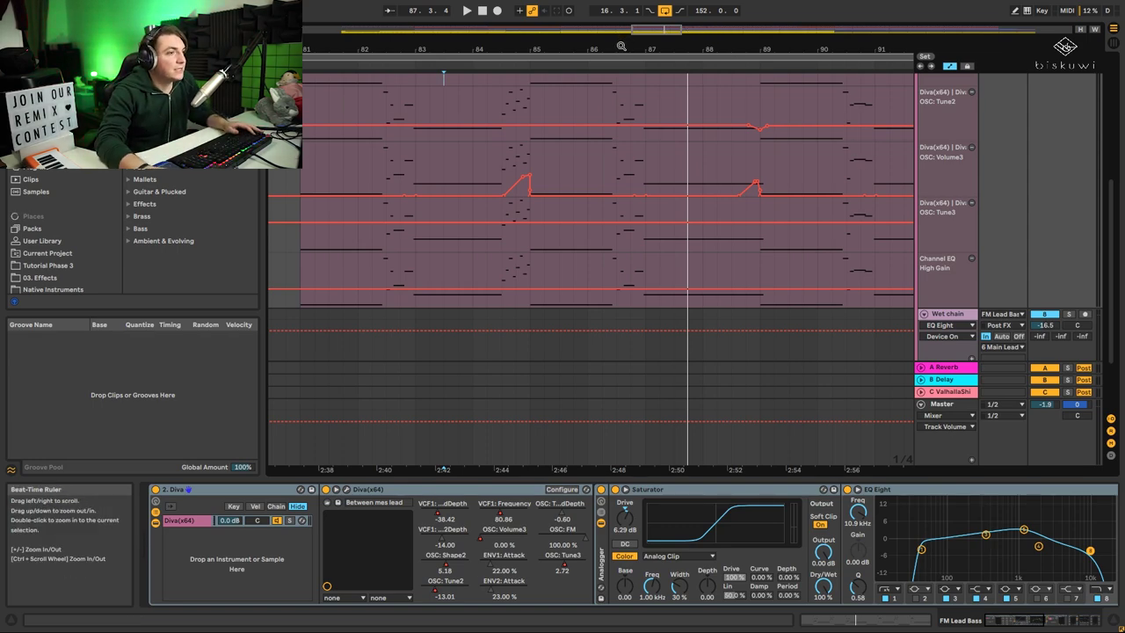
{"action": "left_click_drag", "start_coordinate": [620, 46], "coordinate": [515, 13]}
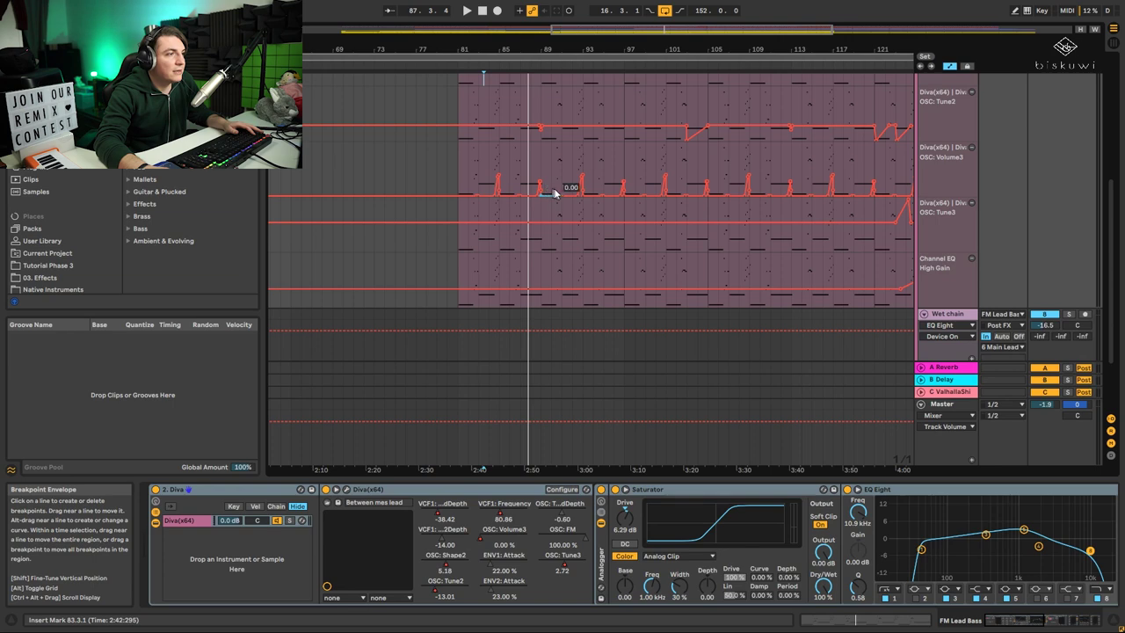
{"action": "scroll", "coordinate": [597, 98], "scroll_direction": "up", "scroll_amount": 3}
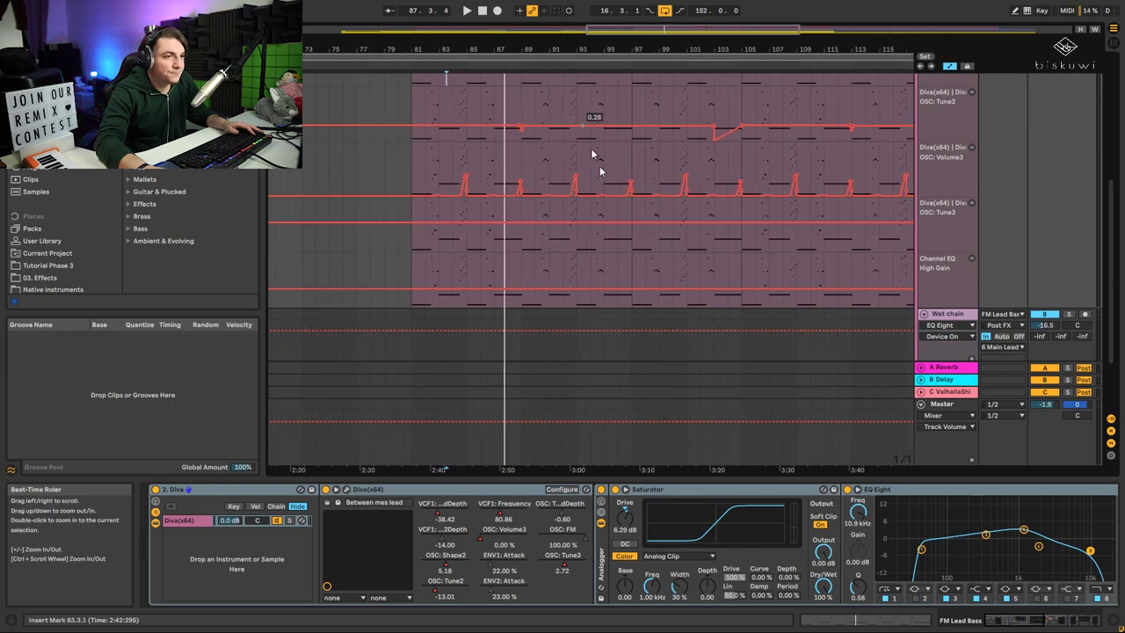
{"action": "scroll", "coordinate": [591, 147], "scroll_direction": "down", "scroll_amount": 1}
{"action": "left_click_drag", "start_coordinate": [831, 47], "coordinate": [607, 13]}
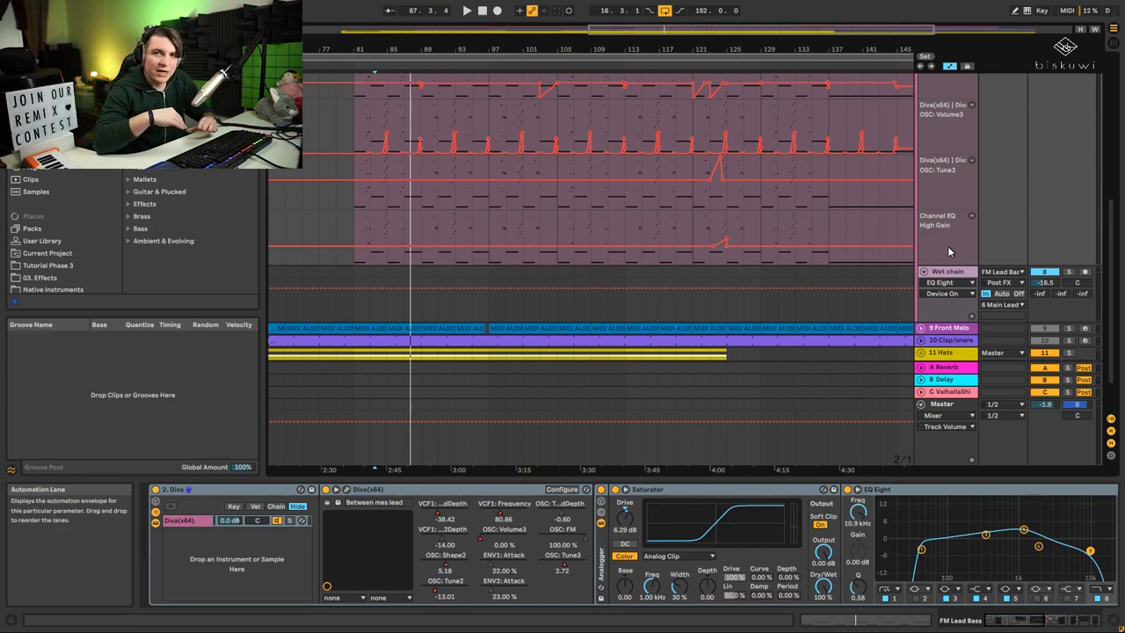
{"action": "left_click", "coordinate": [691, 227]}
{"action": "key", "text": "space"}
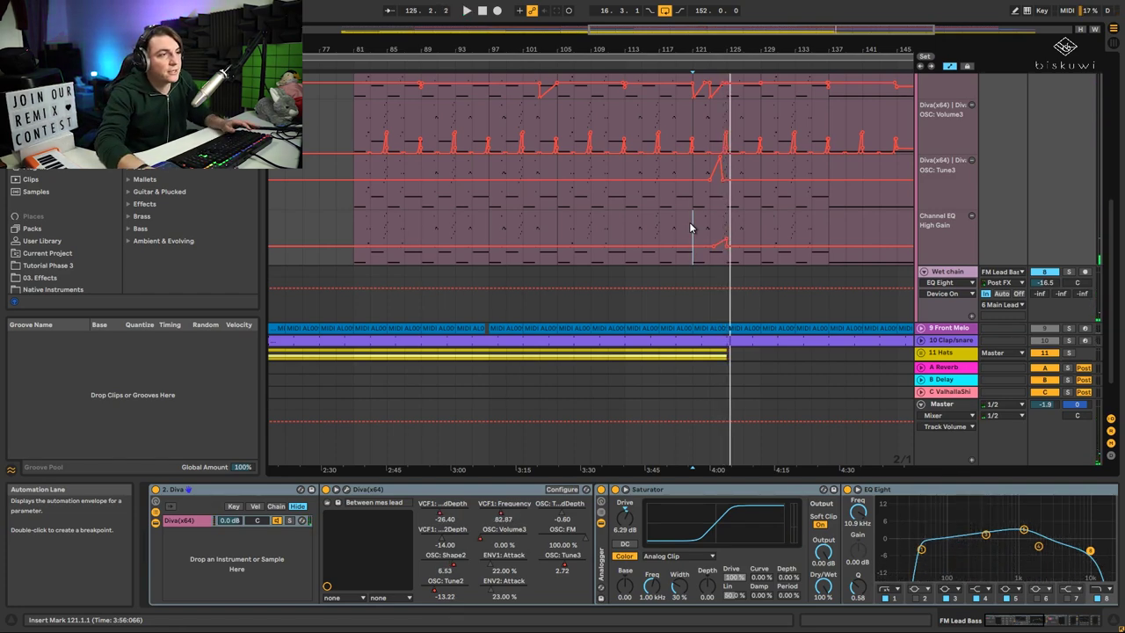
{"action": "left_click_drag", "start_coordinate": [722, 26], "coordinate": [721, 188]}
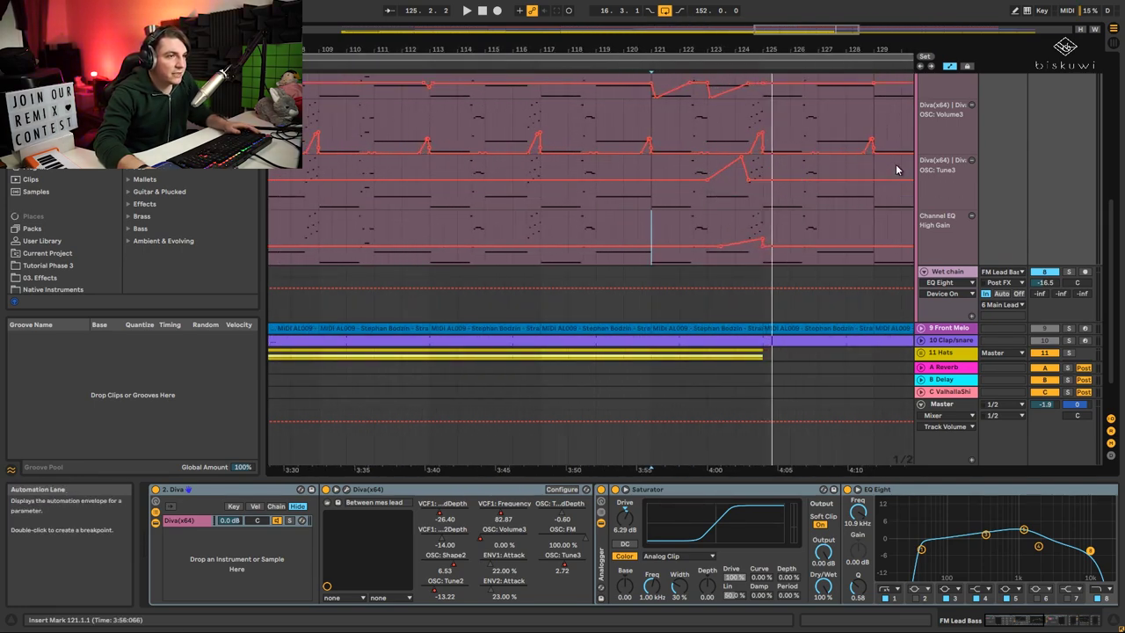
- Display the FM Lead Bass's OSC: Tune2 envelope in an additional automation lane of its own and examine it around bar 121
{"action": "scroll", "coordinate": [913, 171], "scroll_direction": "up", "scroll_amount": 2}
{"action": "scroll", "coordinate": [924, 171], "scroll_direction": "up", "scroll_amount": 4}
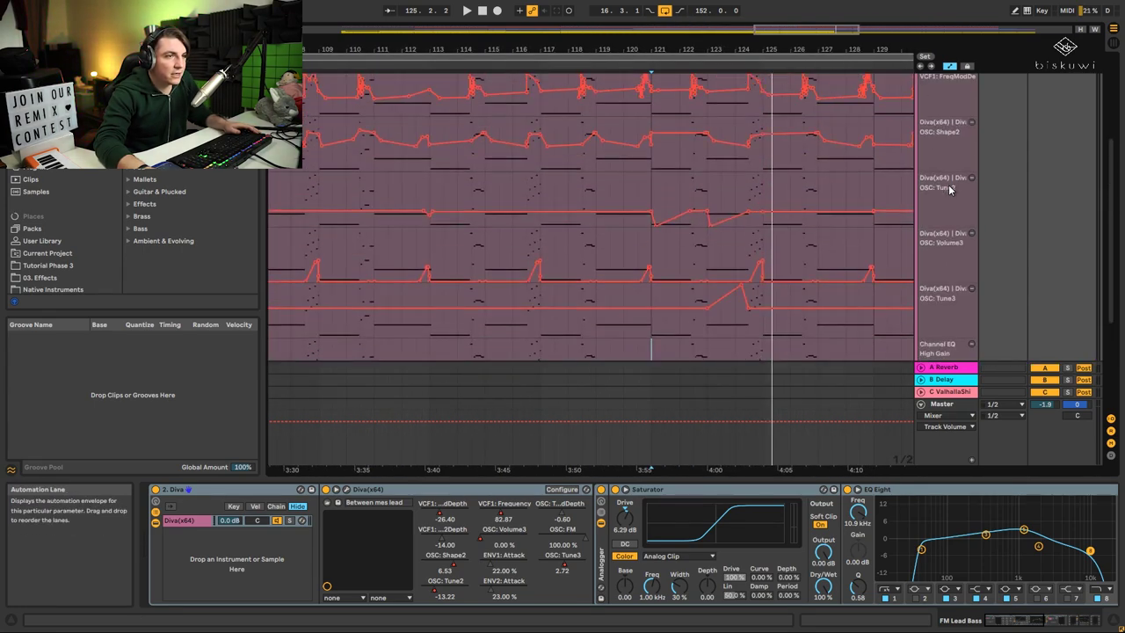
{"action": "scroll", "coordinate": [949, 189], "scroll_direction": "up", "scroll_amount": 3}
{"action": "left_click", "coordinate": [956, 116]}
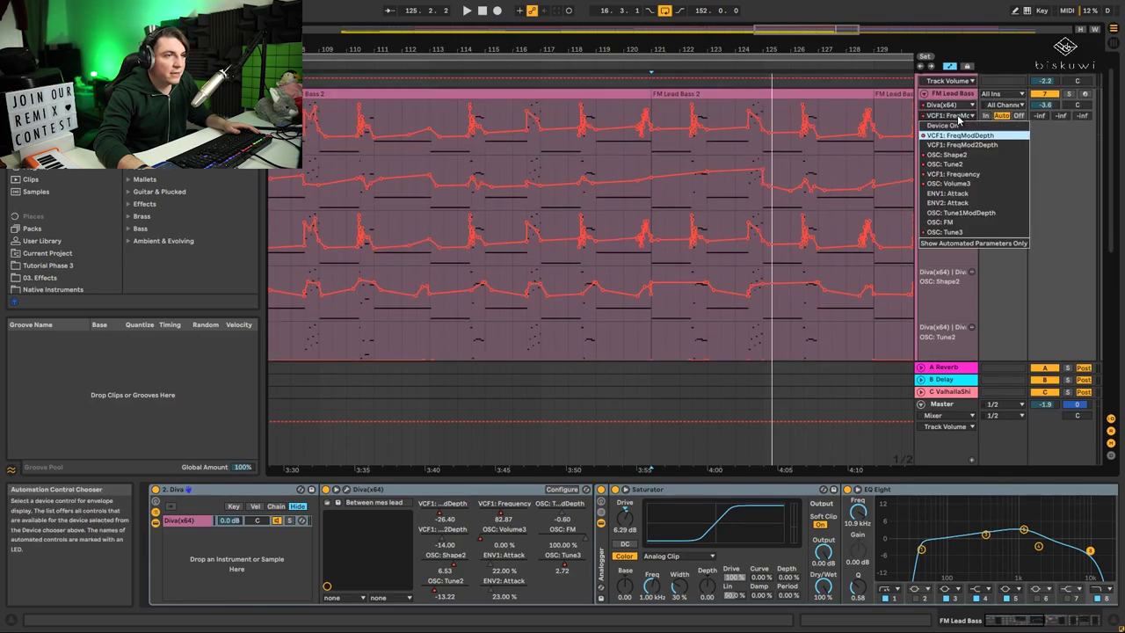
{"action": "left_click", "coordinate": [955, 163]}
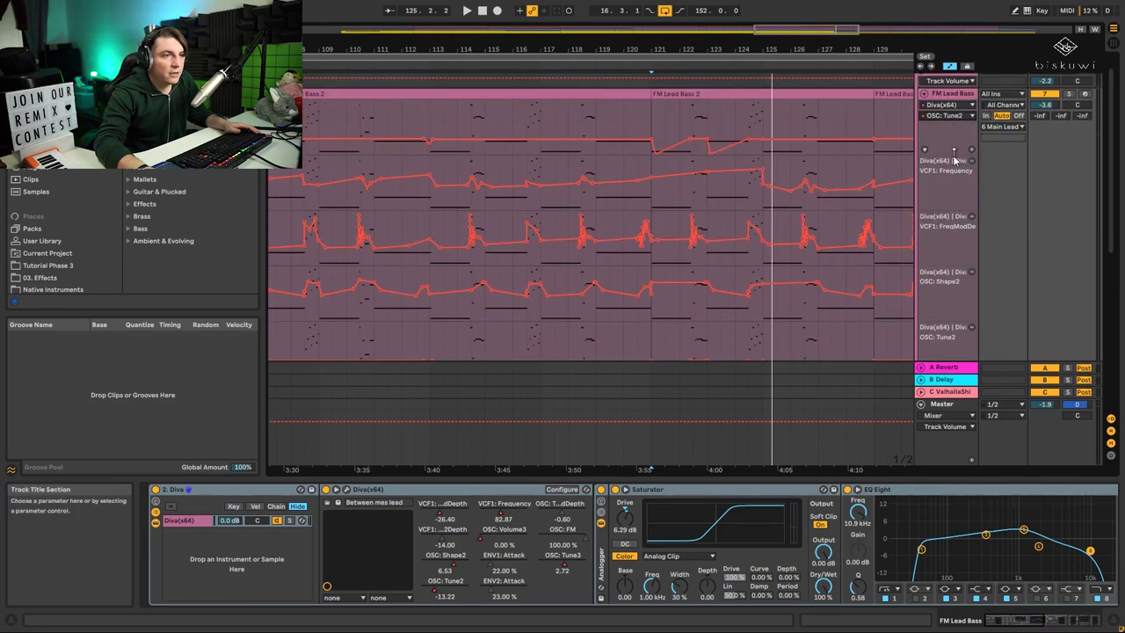
{"action": "left_click", "coordinate": [970, 152]}
{"action": "scroll", "coordinate": [878, 184], "scroll_direction": "down", "scroll_amount": 2}
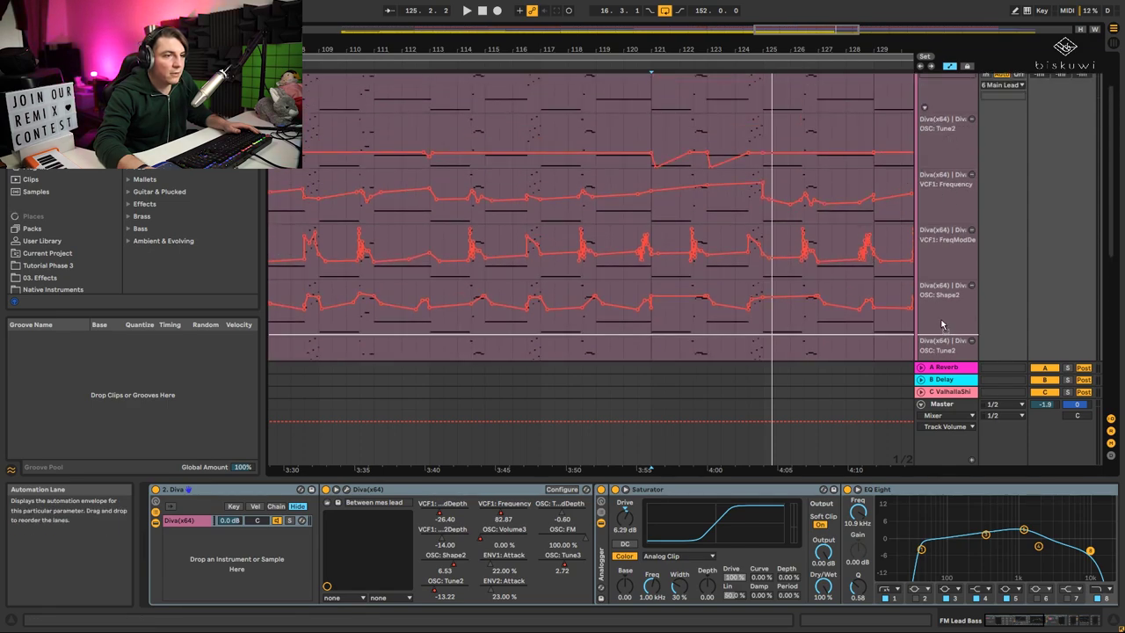
{"action": "scroll", "coordinate": [941, 325], "scroll_direction": "down", "scroll_amount": 6}
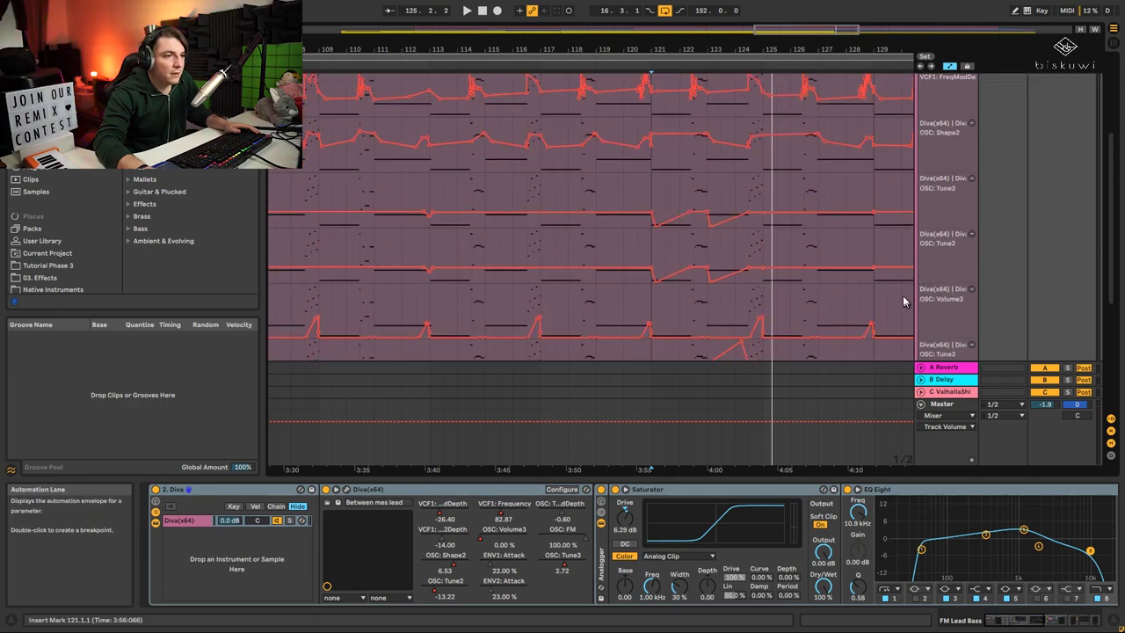
- Play the FM Lead Bass from bar 119.3 and again from bar 120.3, following the OSC: Tune2 pitch dips after bar 121
{"action": "left_click", "coordinate": [650, 246]}
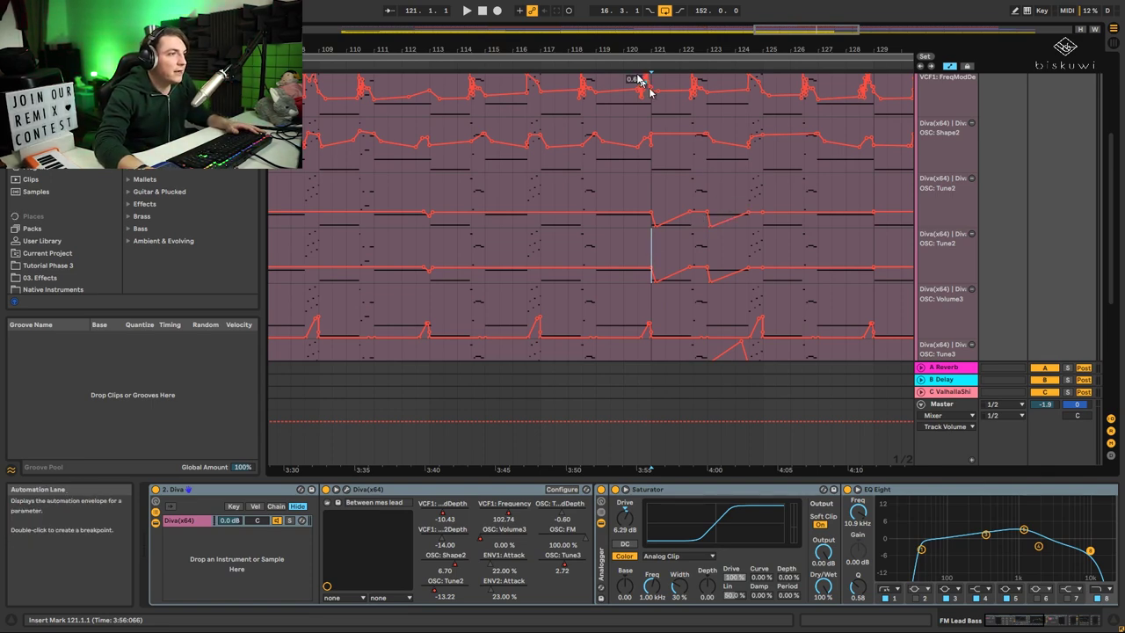
{"action": "left_click_drag", "start_coordinate": [629, 50], "coordinate": [625, 41]}
{"action": "left_click", "coordinate": [611, 255]}
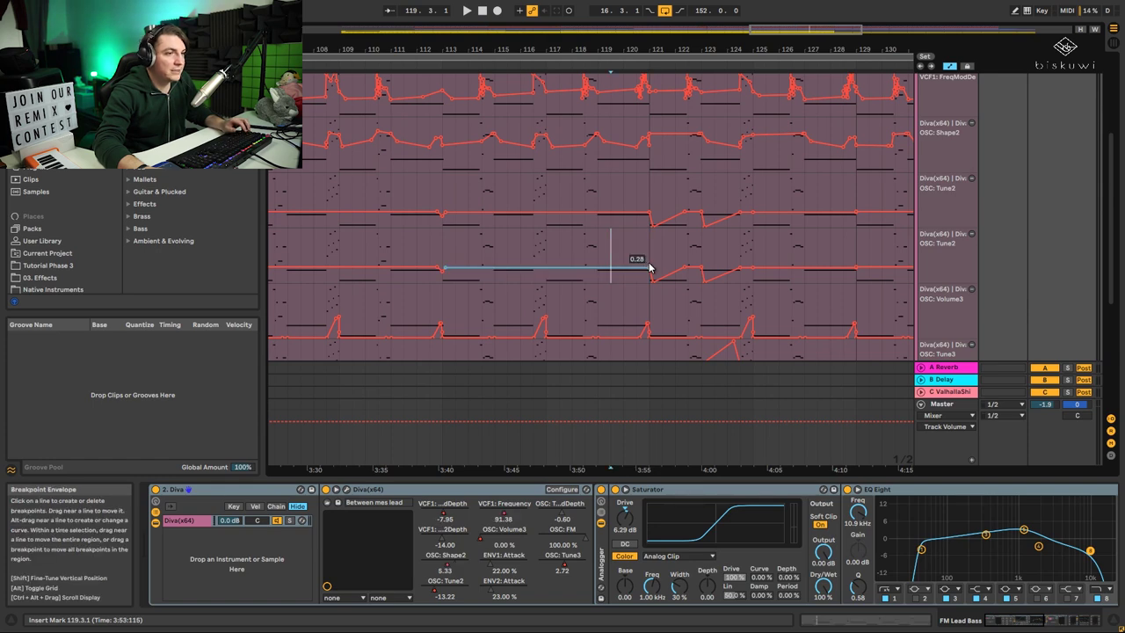
{"action": "key", "text": "space"}
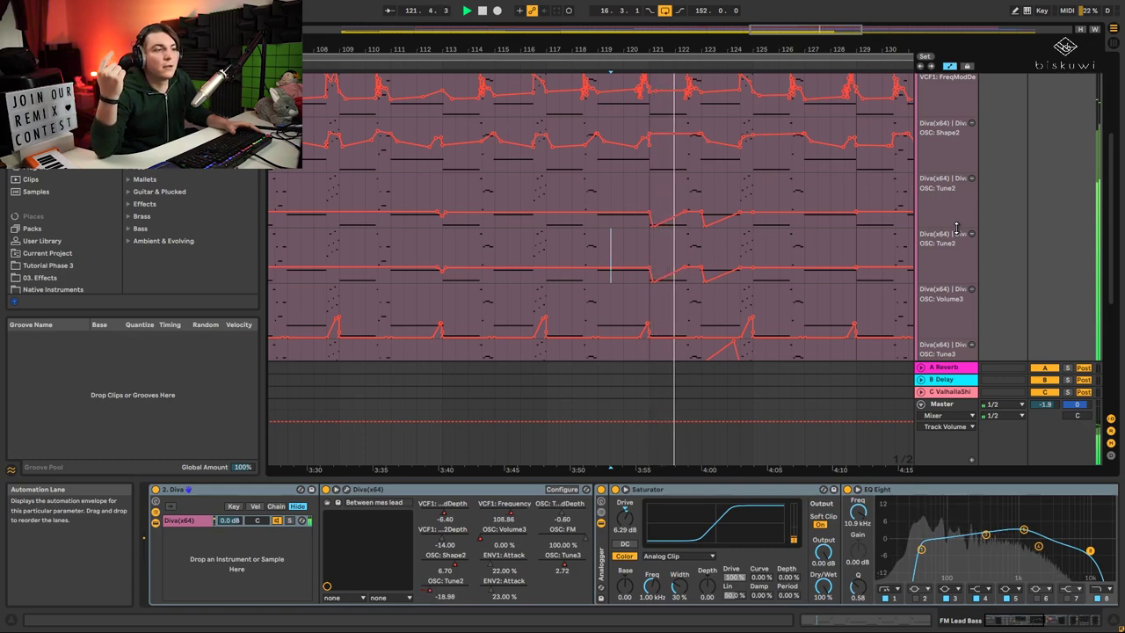
{"action": "key", "text": "space"}
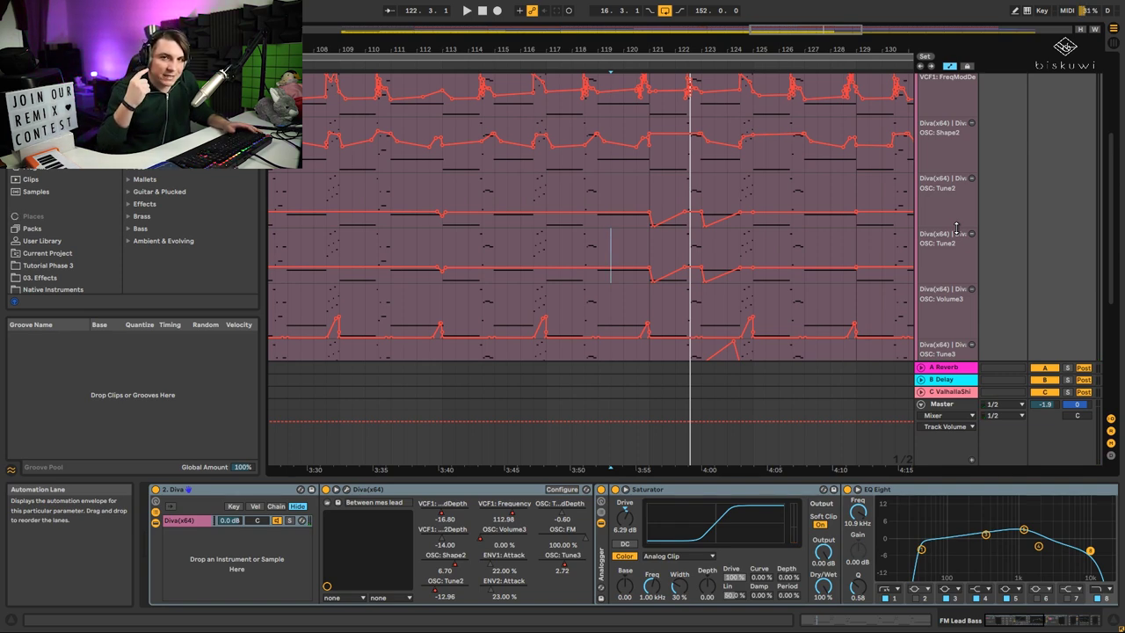
{"action": "left_click", "coordinate": [631, 260]}
{"action": "key", "text": "space"}
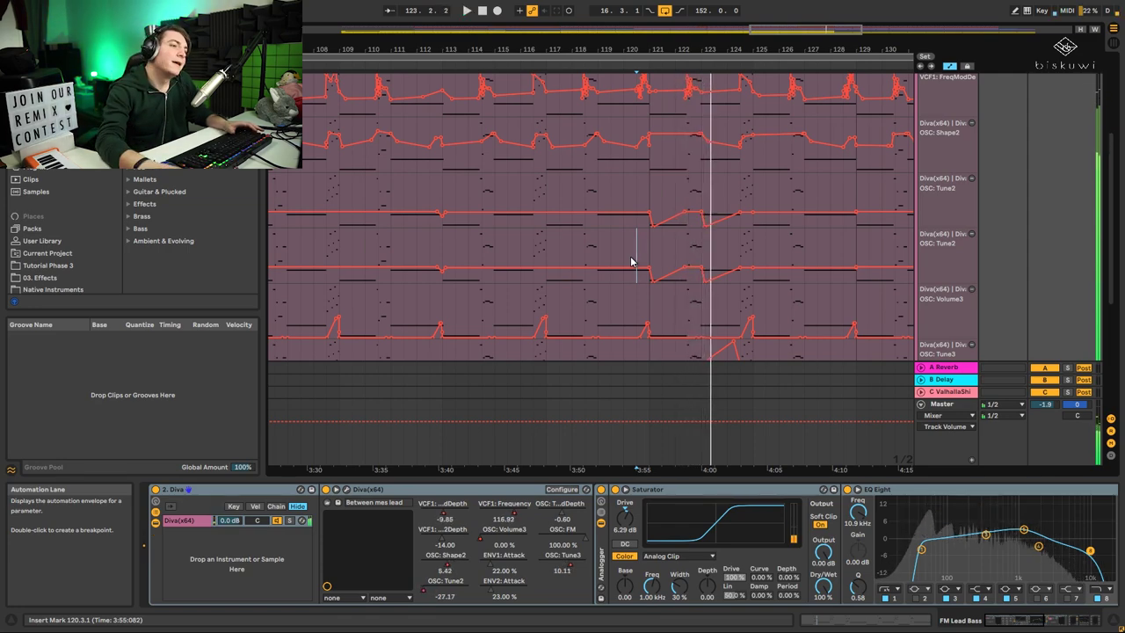
- Review the remaining FM Lead Bass automation lanes and collapse the Main Lead group with the whole arrangement in view
{"action": "scroll", "coordinate": [524, 205], "scroll_direction": "down", "scroll_amount": 2}
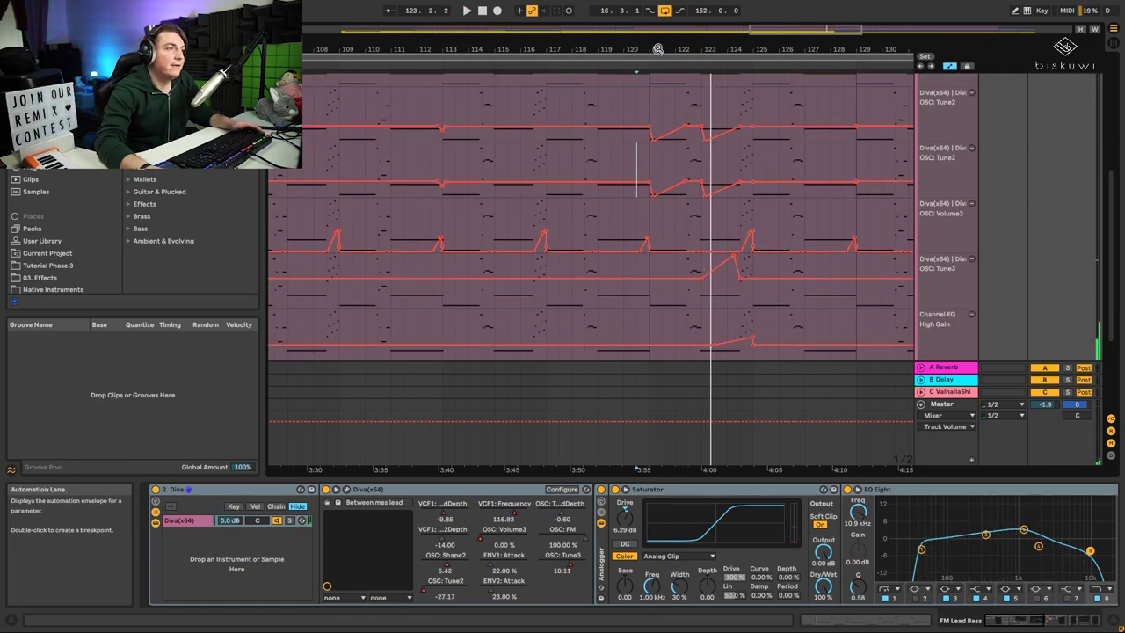
{"action": "left_click_drag", "start_coordinate": [655, 50], "coordinate": [654, 16]}
{"action": "scroll", "coordinate": [650, 242], "scroll_direction": "up", "scroll_amount": 6}
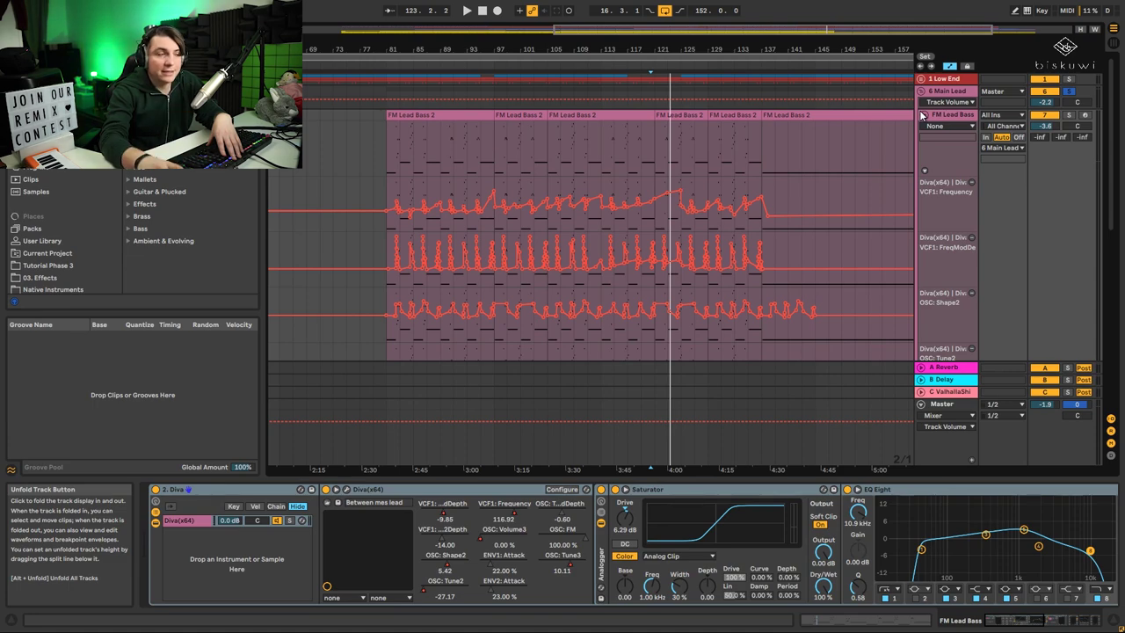
{"action": "left_click_drag", "start_coordinate": [641, 48], "coordinate": [699, 25]}
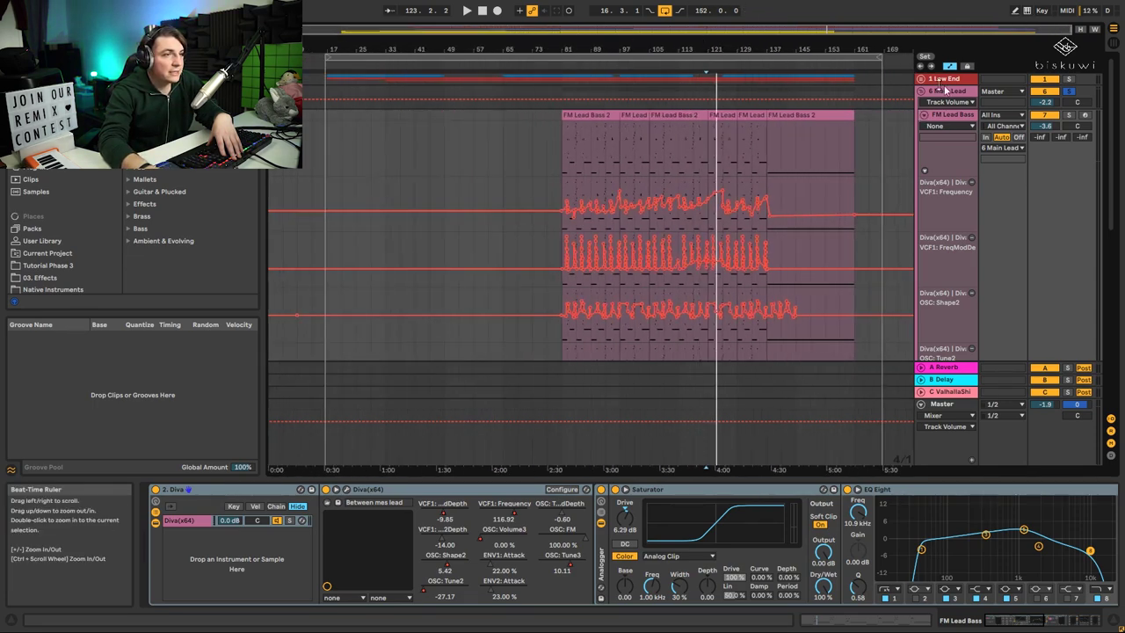
{"action": "left_click", "coordinate": [920, 91]}
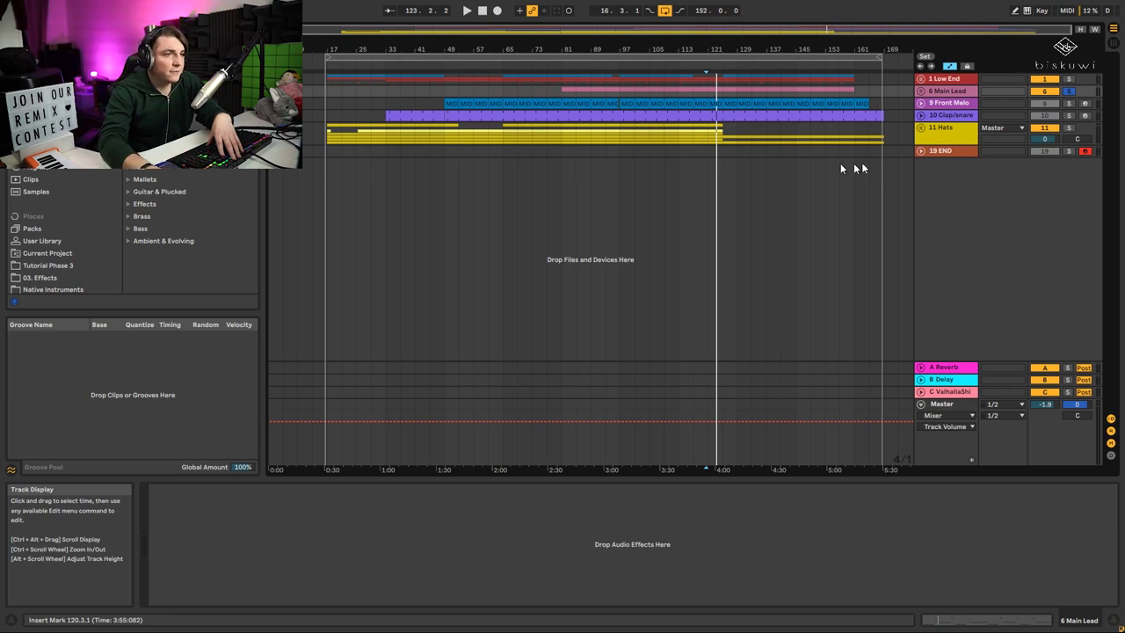
- Unfold and solo the Front Melody track, and play it from bar 81
{"action": "left_click", "coordinate": [940, 103]}
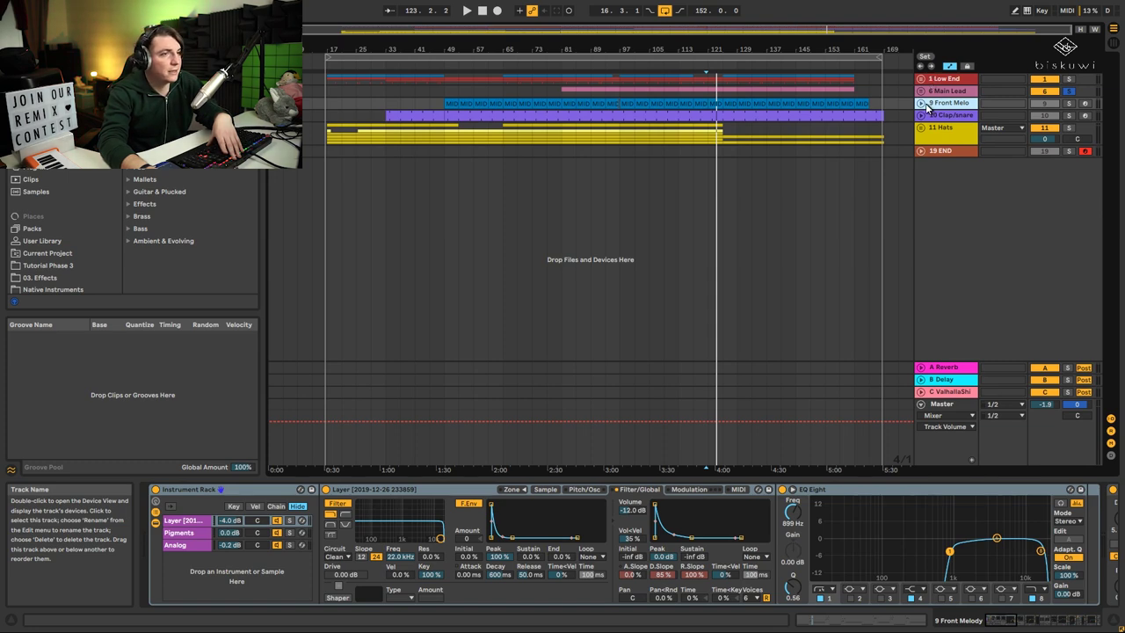
{"action": "left_click", "coordinate": [922, 103]}
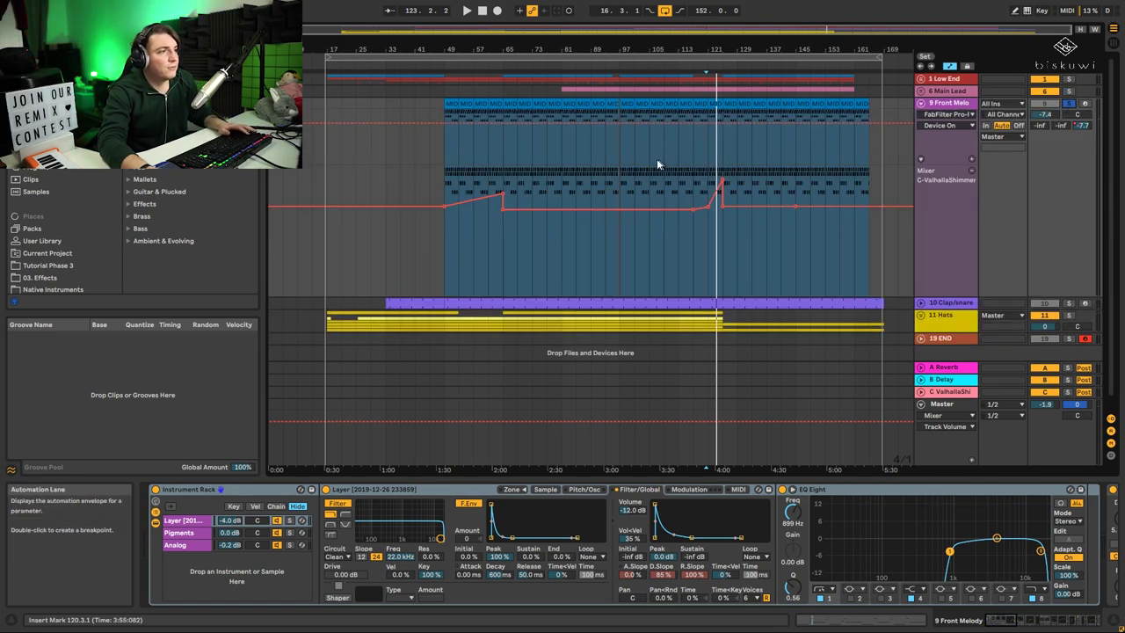
{"action": "left_click", "coordinate": [555, 157]}
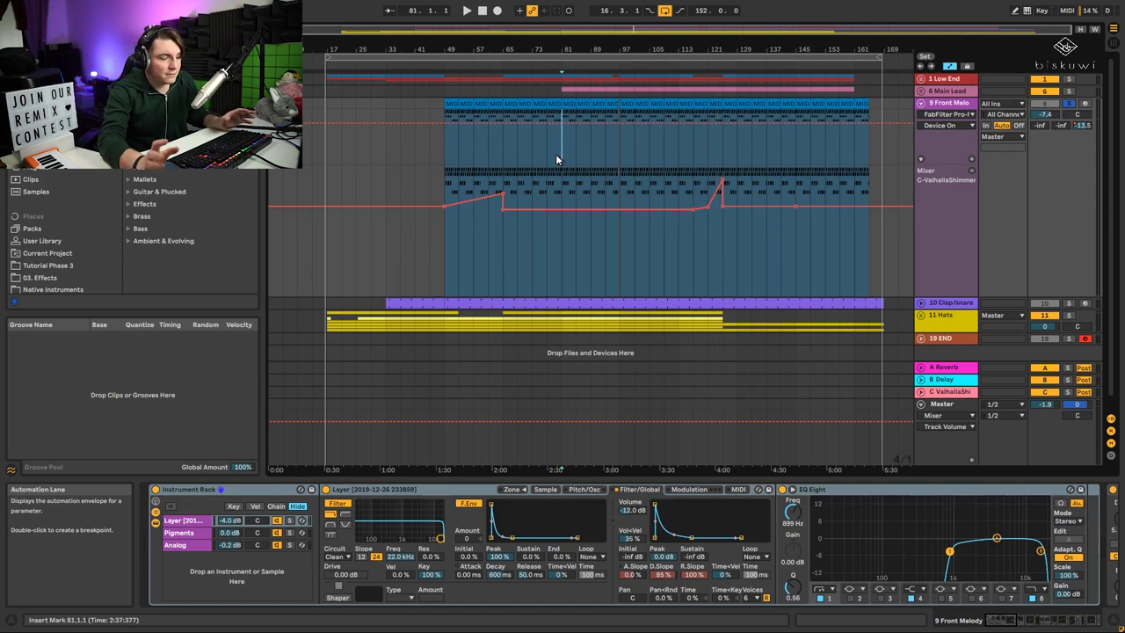
{"action": "key", "text": "space"}
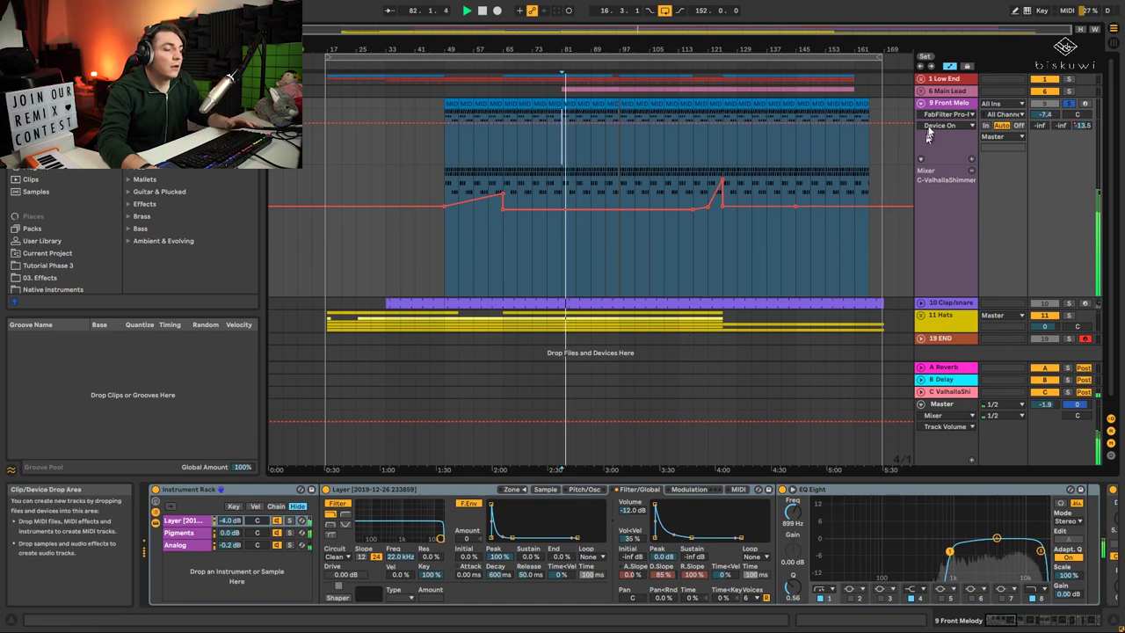
{"action": "key", "text": "space"}
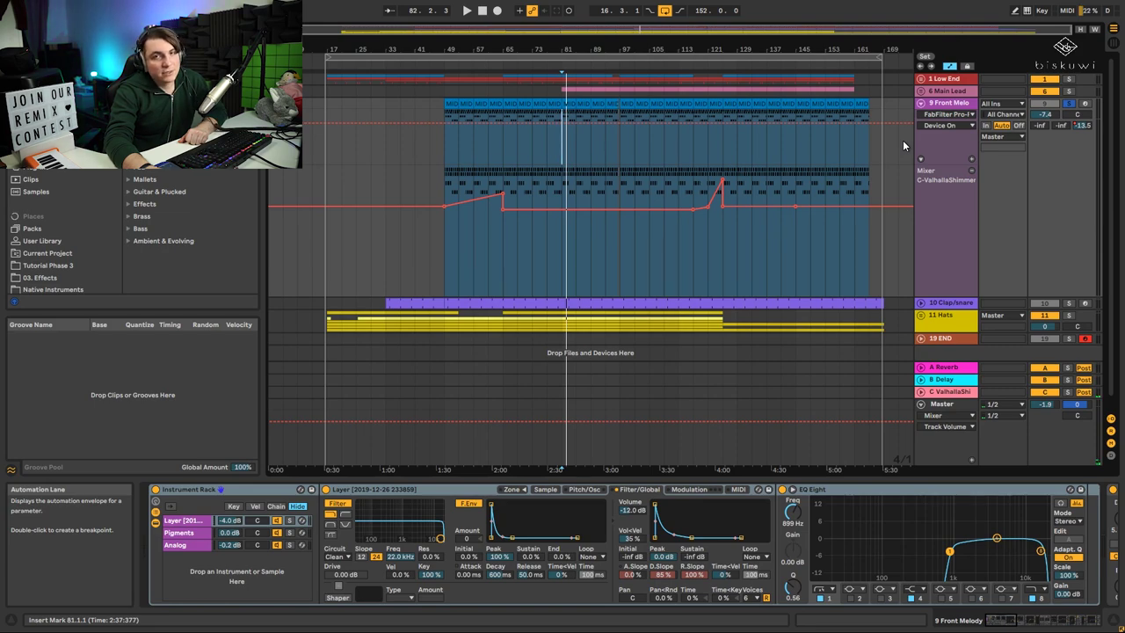
- Open the Front Melody's Pigments plug-in and examine the Analog oscillators of Engine 1 and the Sample settings of Engine 2
{"action": "left_click", "coordinate": [180, 533]}
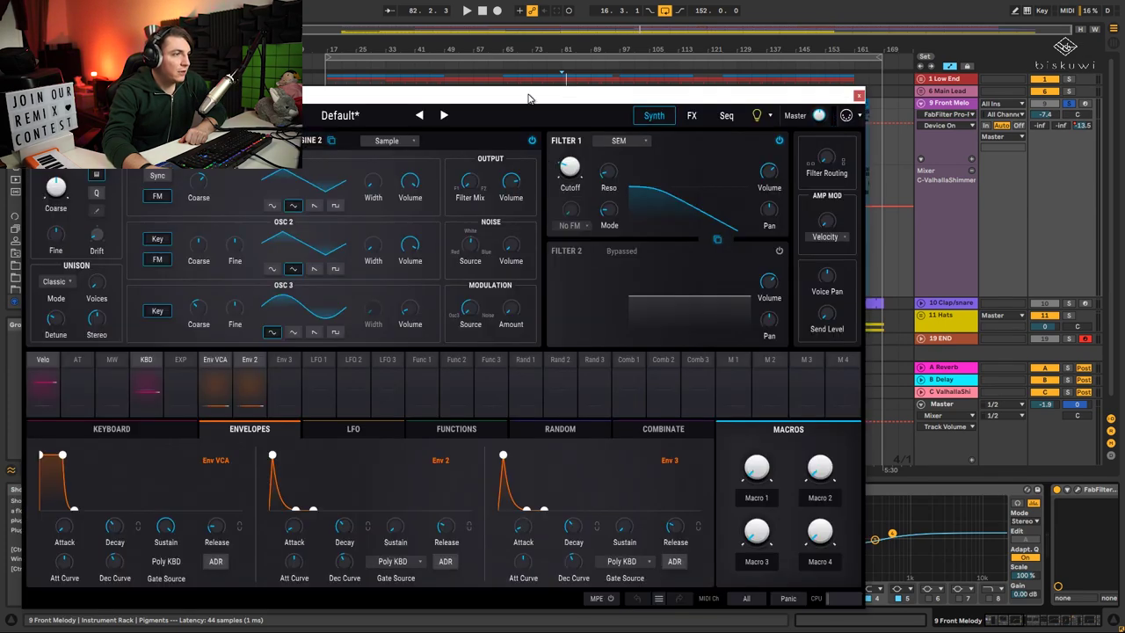
{"action": "left_click_drag", "start_coordinate": [529, 96], "coordinate": [670, 40]}
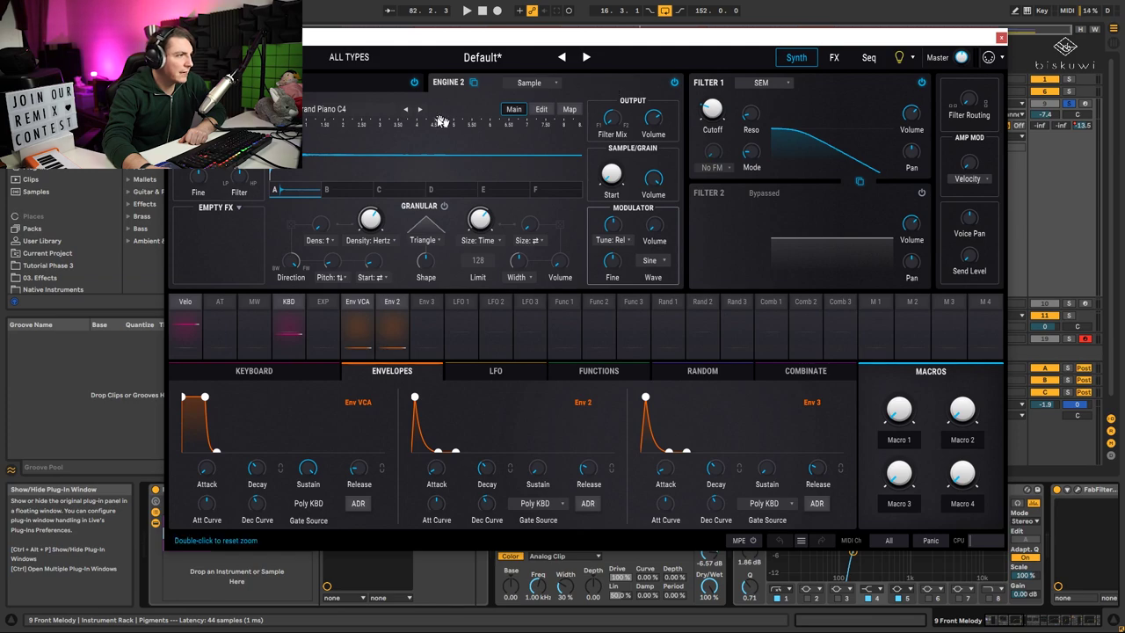
{"action": "left_click", "coordinate": [385, 83]}
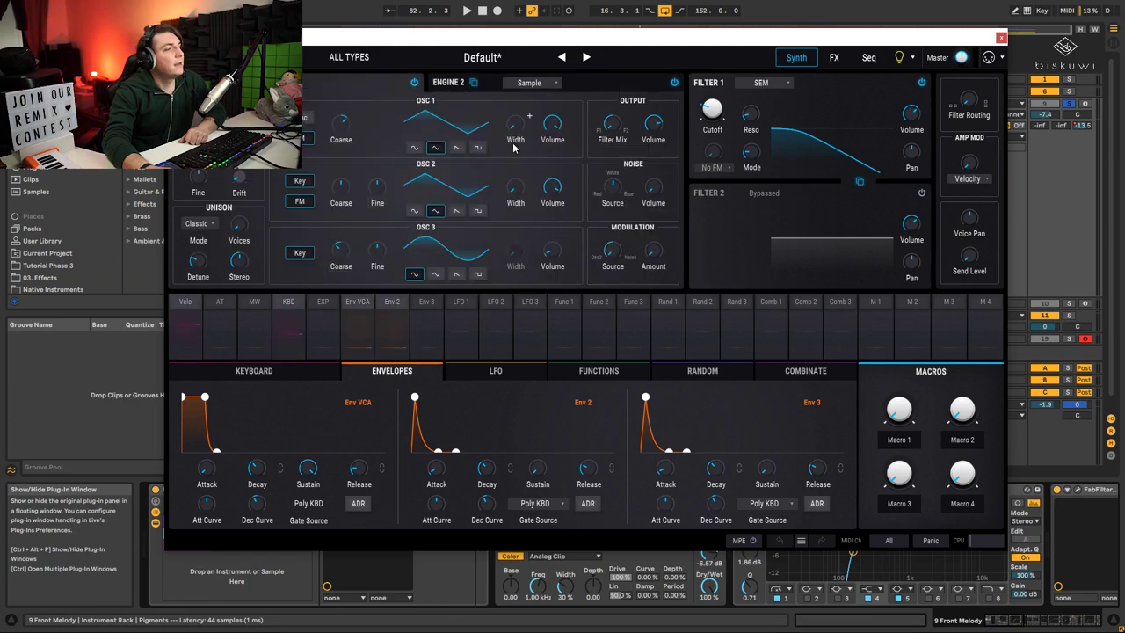
{"action": "left_click", "coordinate": [603, 84]}
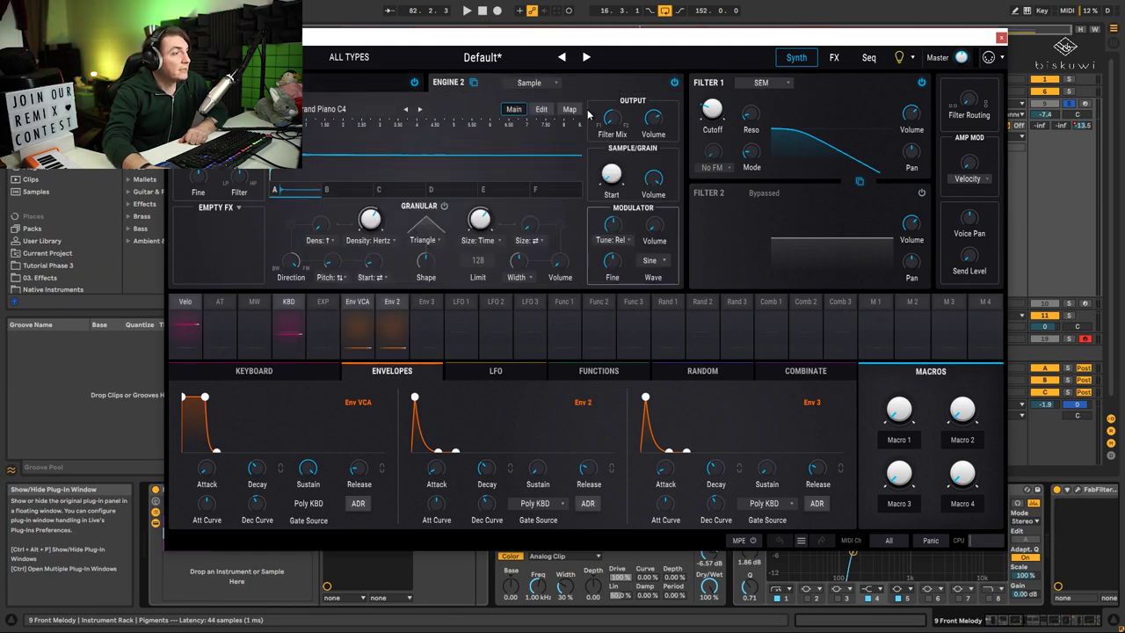
{"action": "left_click", "coordinate": [410, 85]}
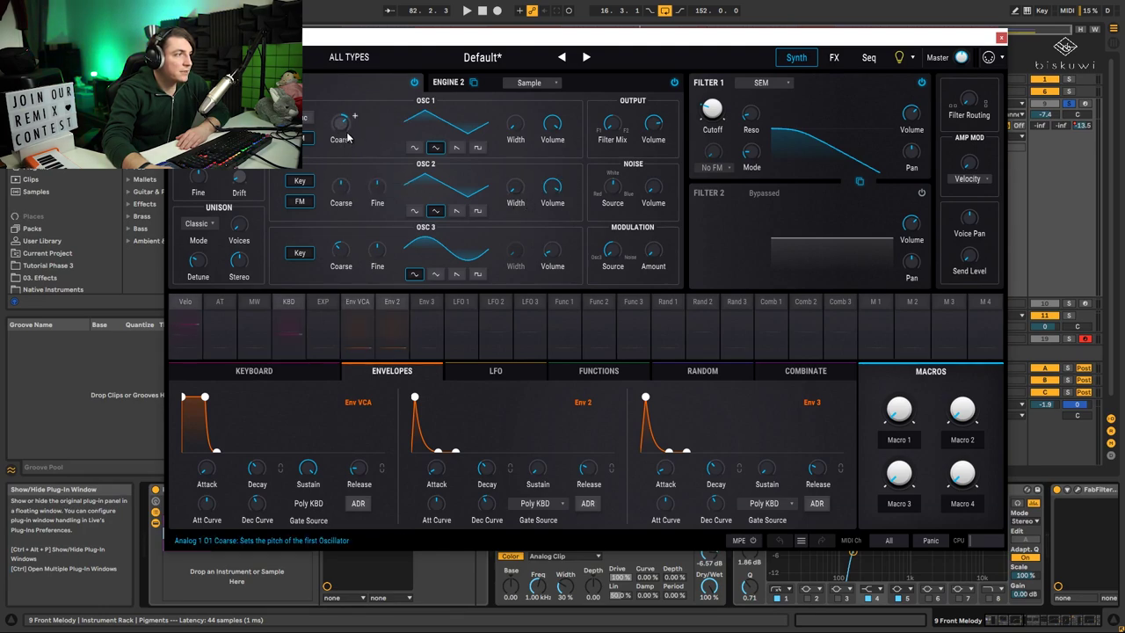
{"action": "mouse_move", "coordinate": [341, 130]}
{"action": "mouse_move", "coordinate": [334, 195]}
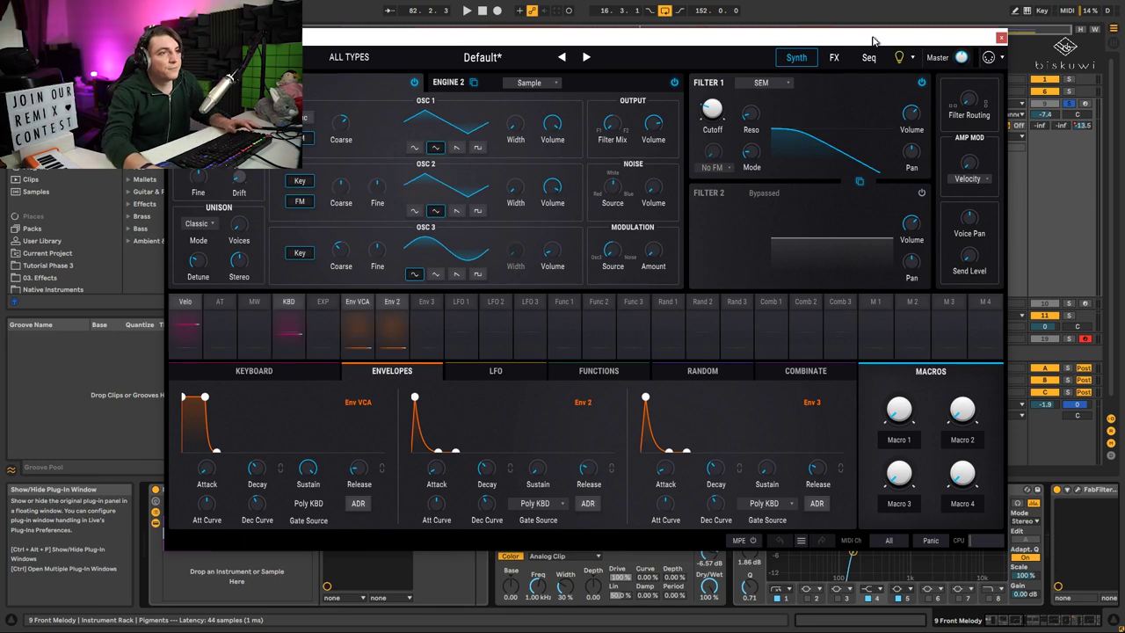
{"action": "left_click_drag", "start_coordinate": [877, 41], "coordinate": [909, 17]}
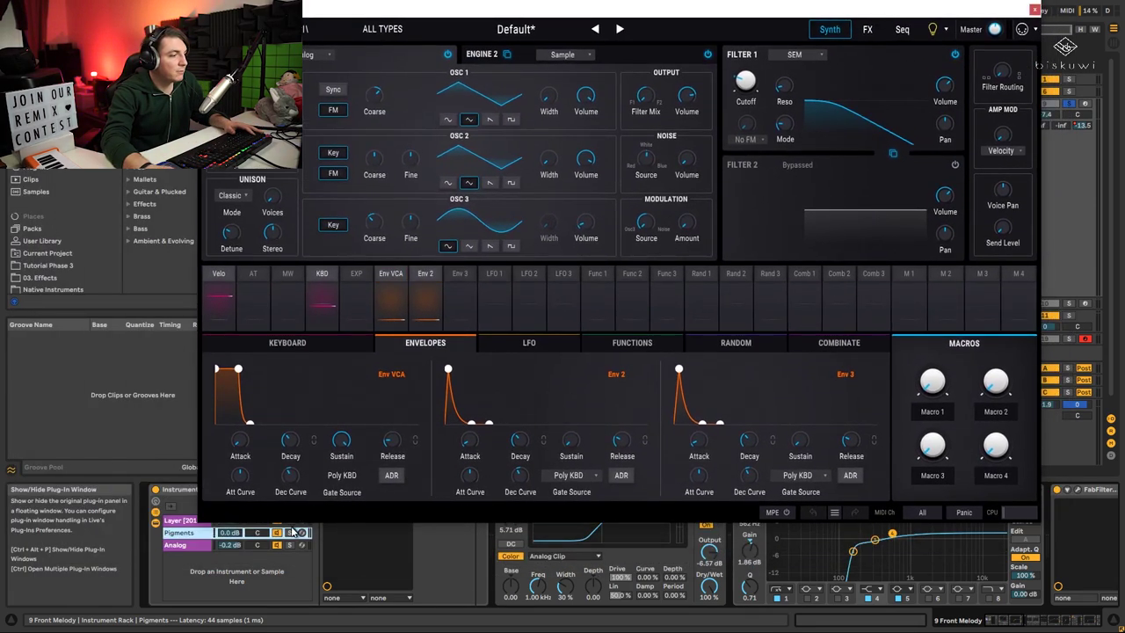
- Play the Pigments layer from bar 81 with both engines active and again with Engine 2 bypassed
{"action": "left_click_drag", "start_coordinate": [657, 11], "coordinate": [717, 35]}
{"action": "key", "text": "space"}
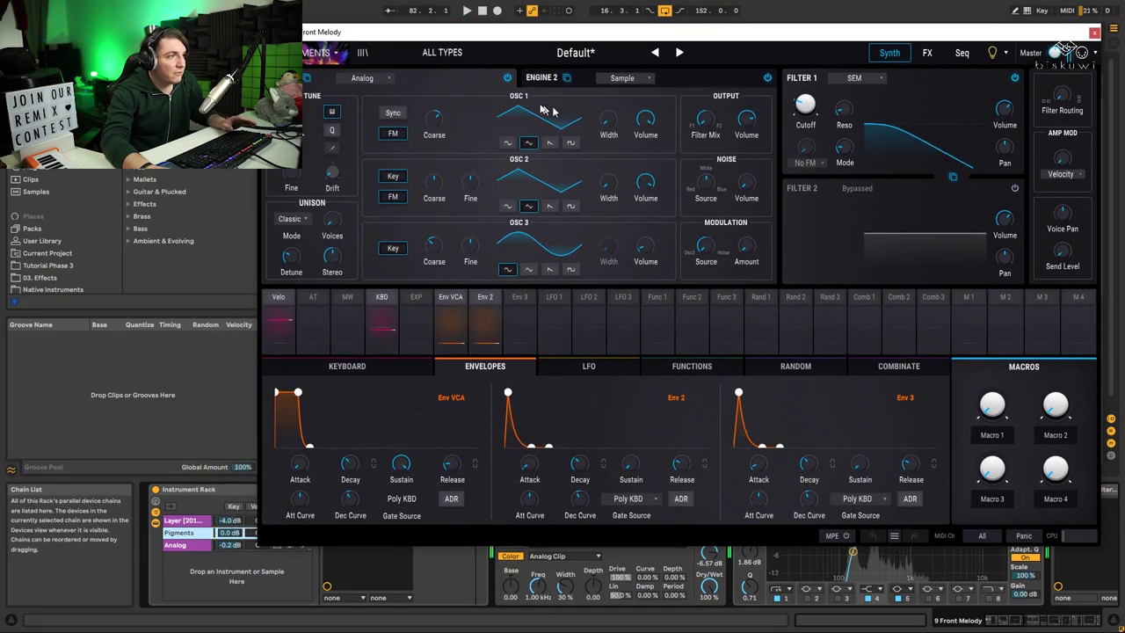
{"action": "left_click", "coordinate": [768, 78]}
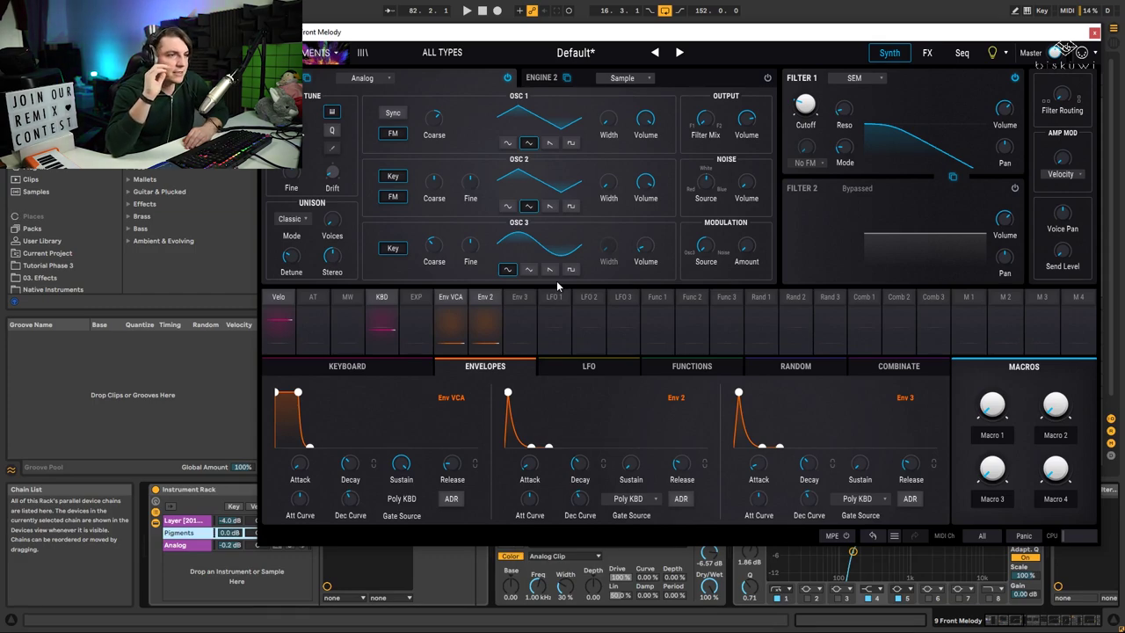
{"action": "key", "text": "space"}
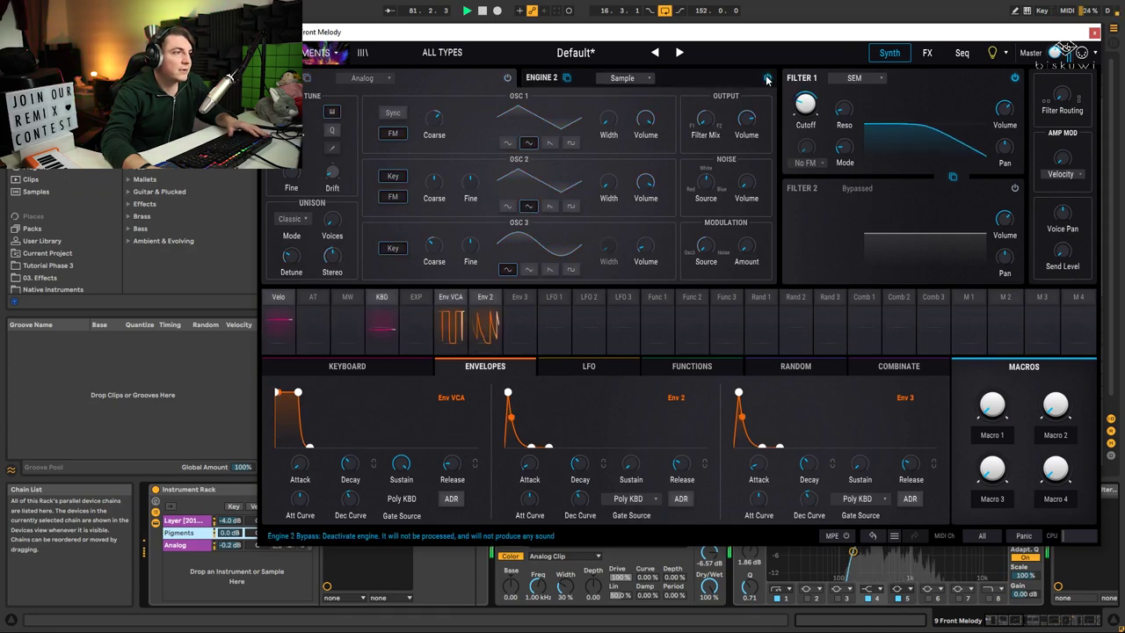
- Examine Engine 2's Grand Piano C4 sample, reactivate Engine 1, and play both engines together
{"action": "left_click", "coordinate": [681, 81]}
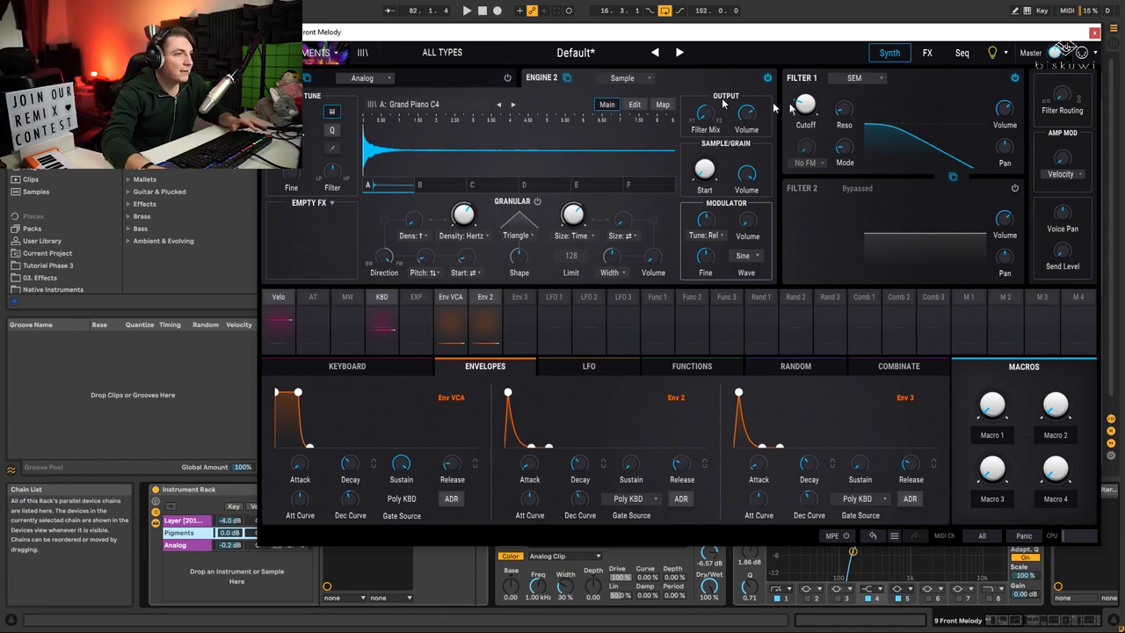
{"action": "left_click", "coordinate": [508, 78]}
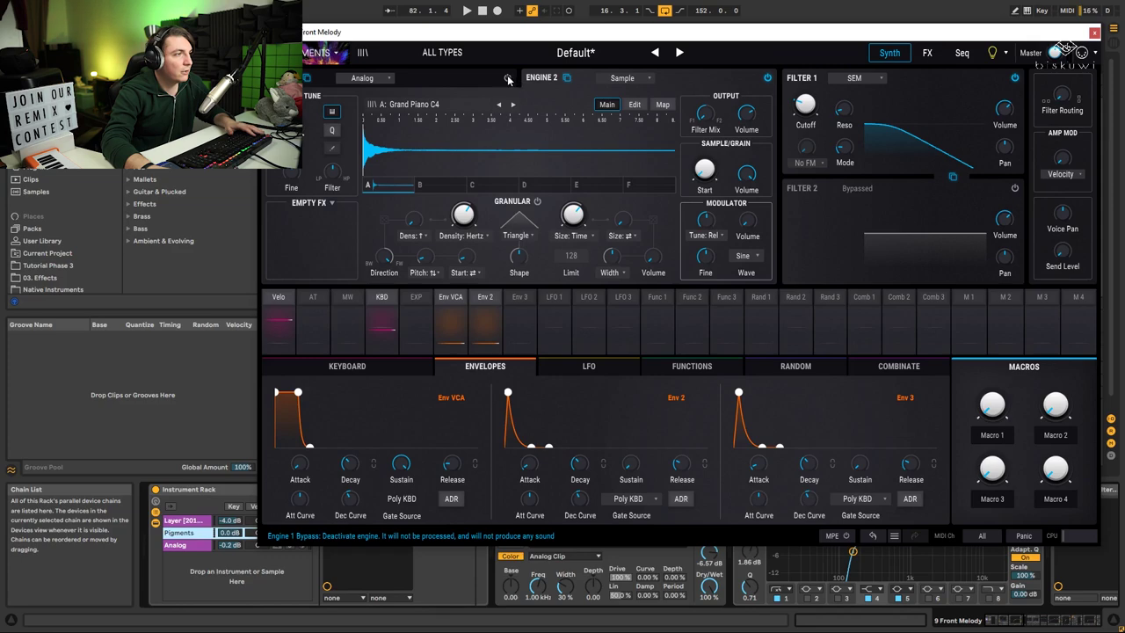
{"action": "key", "text": "space"}
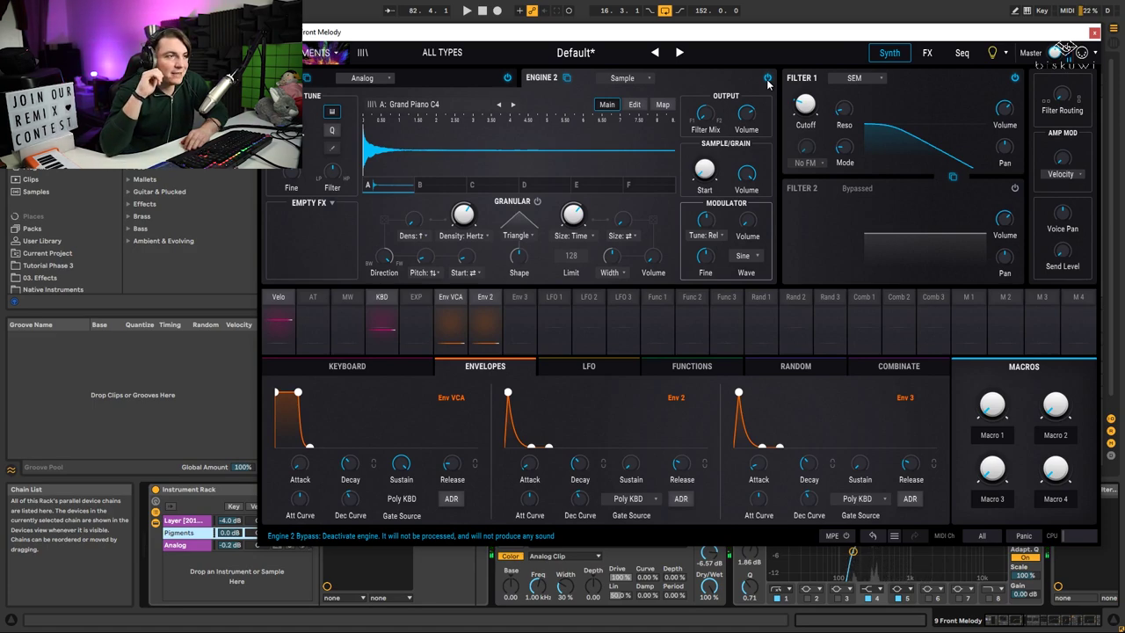
- Play the Pigments layer from bar 81 while examining Engine 1's output and oscillator volumes, and return to Engine 2's Sample settings
{"action": "left_click", "coordinate": [456, 82]}
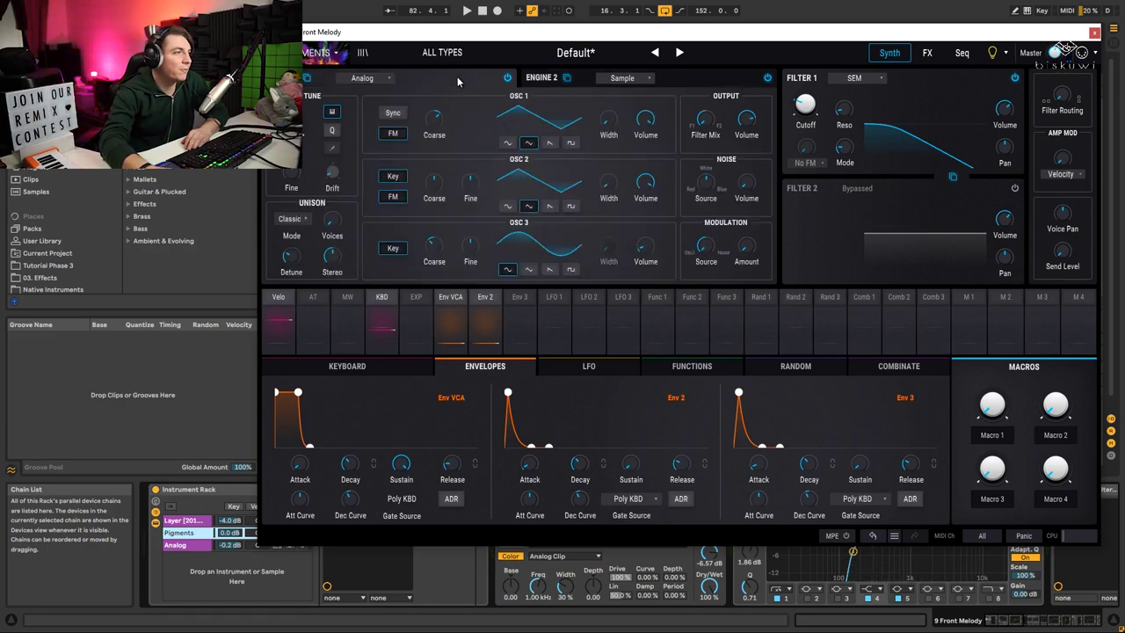
{"action": "key", "text": "space"}
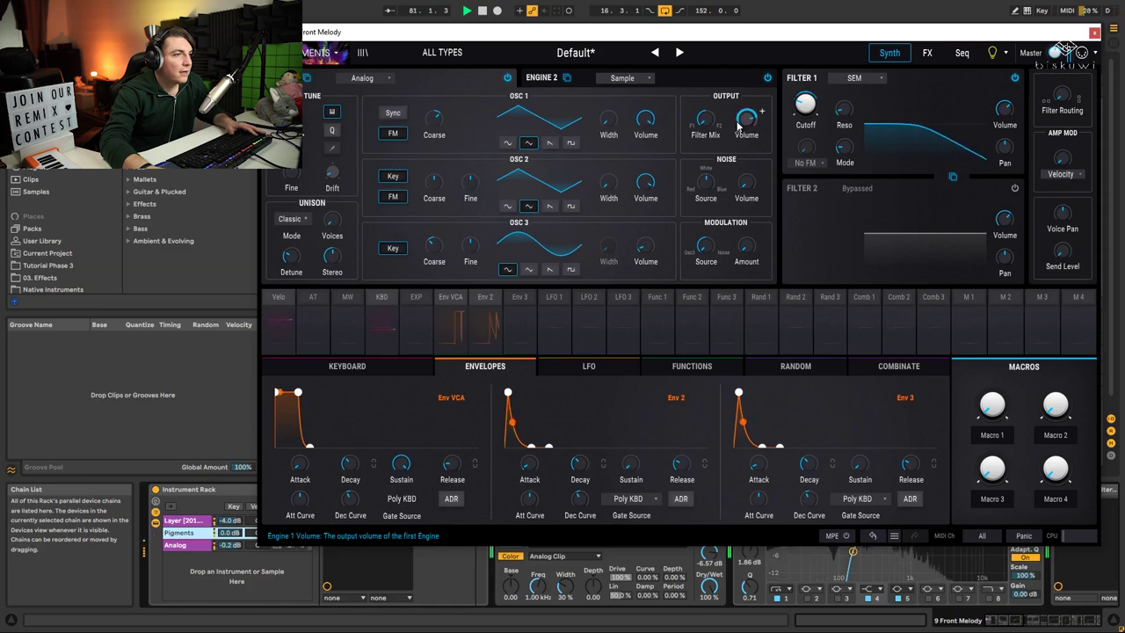
{"action": "left_click_drag", "start_coordinate": [746, 119], "coordinate": [746, 115]}
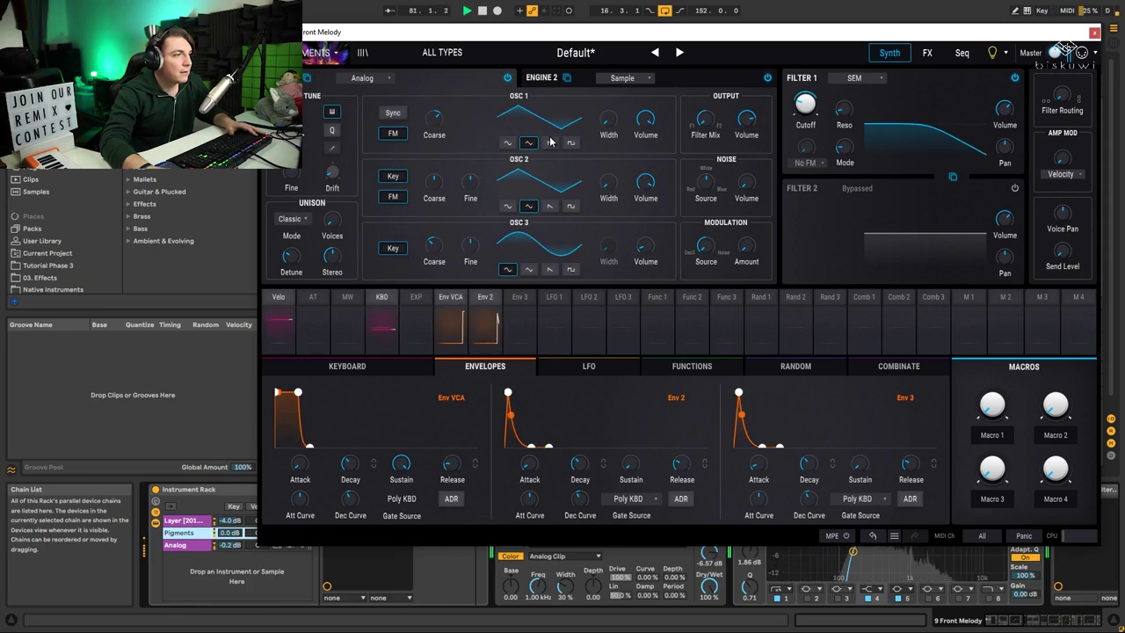
{"action": "left_click_drag", "start_coordinate": [639, 183], "coordinate": [638, 182]}
{"action": "left_click", "coordinate": [643, 118]}
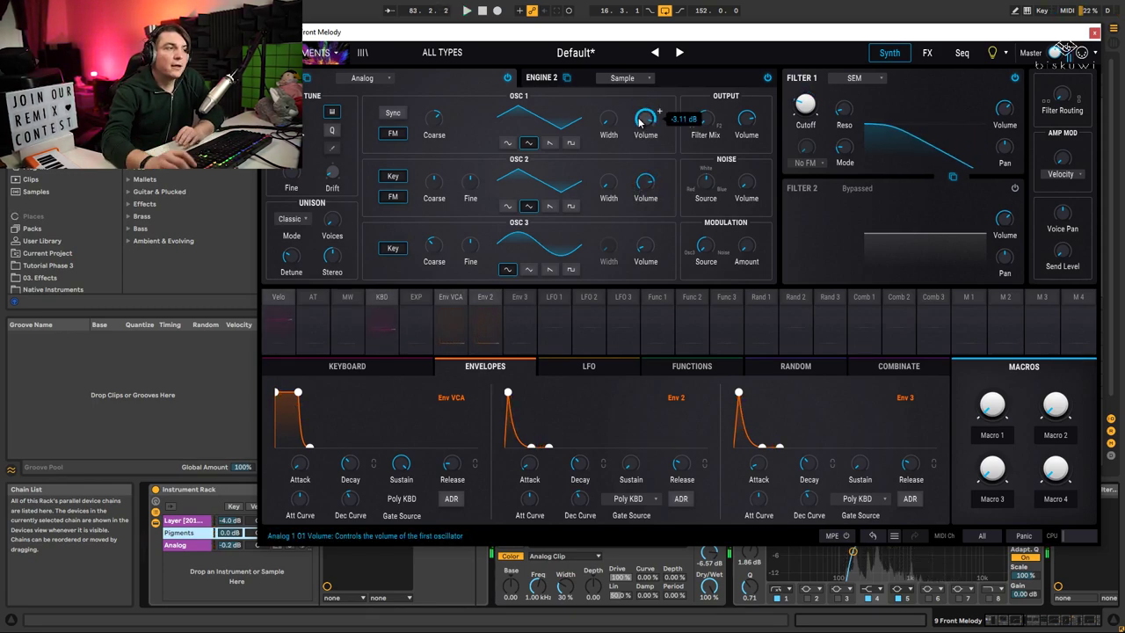
{"action": "left_click", "coordinate": [691, 79]}
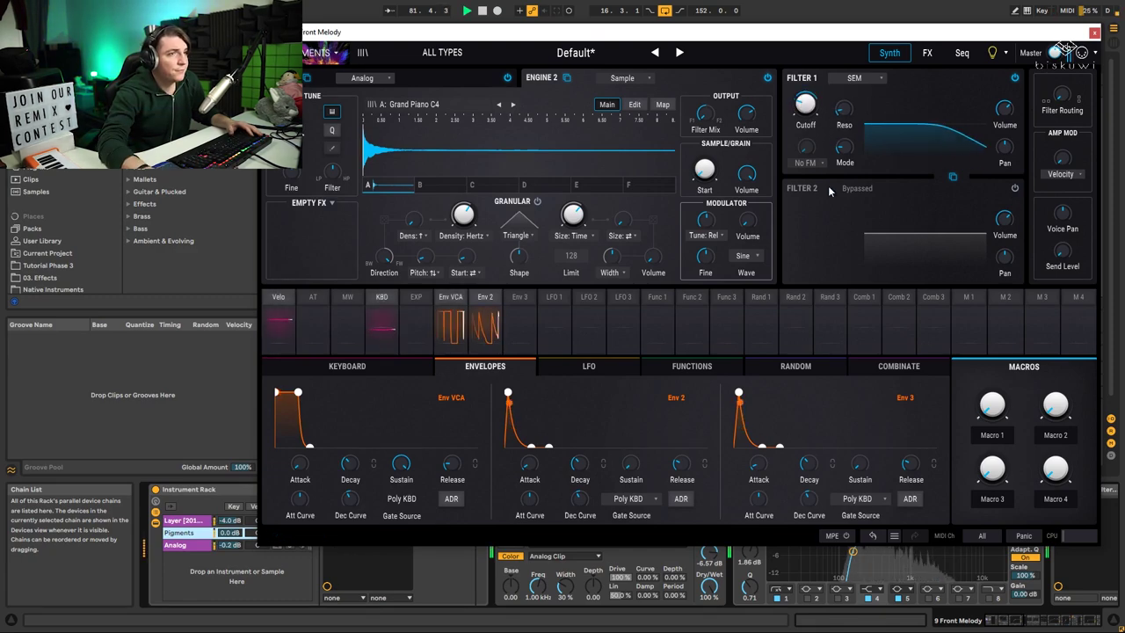
- Audition the Pigments Bus A effects by bypassing and reactivating the Overdrive, Compressor and Reverb in turn, and close the plug-in window
{"action": "left_click", "coordinate": [926, 54]}
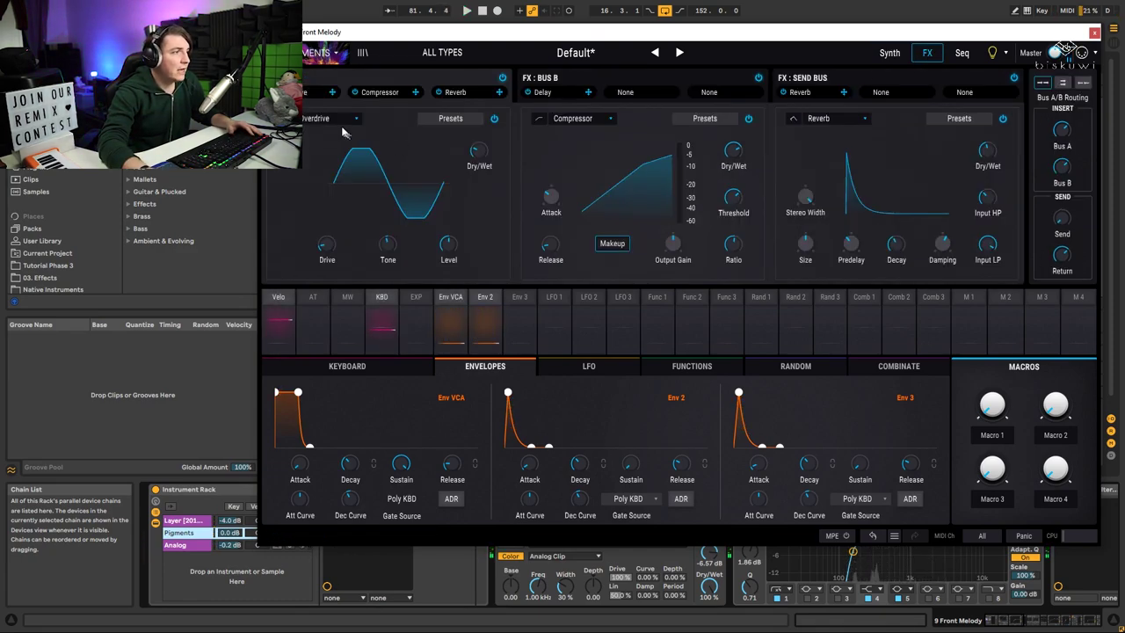
{"action": "left_click", "coordinate": [494, 118]}
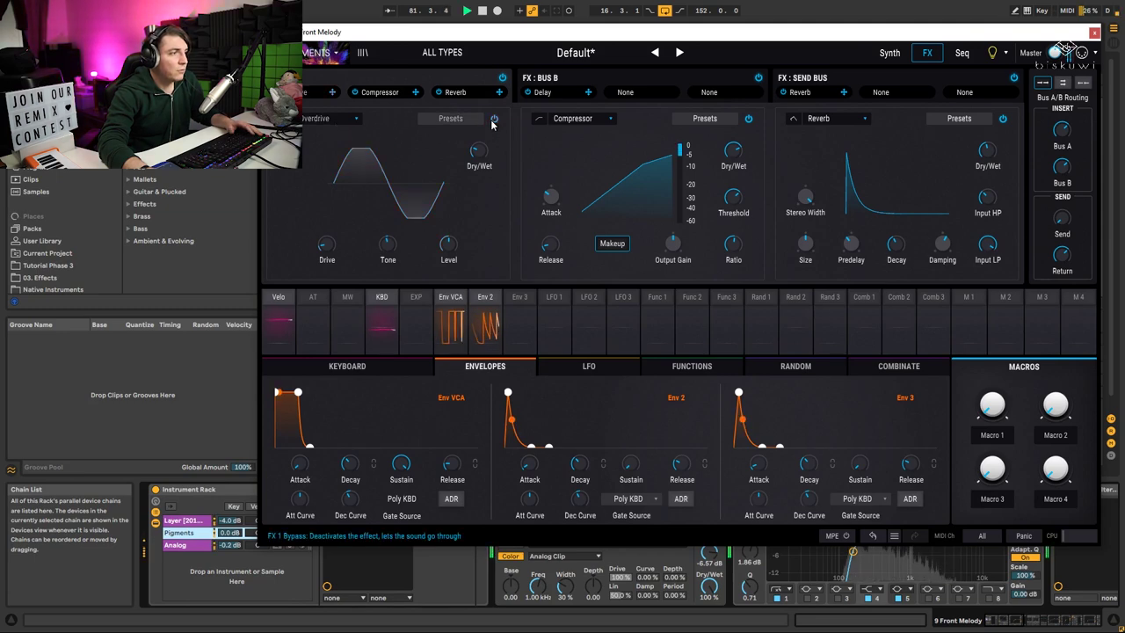
{"action": "left_click", "coordinate": [494, 120]}
{"action": "left_click", "coordinate": [748, 119]}
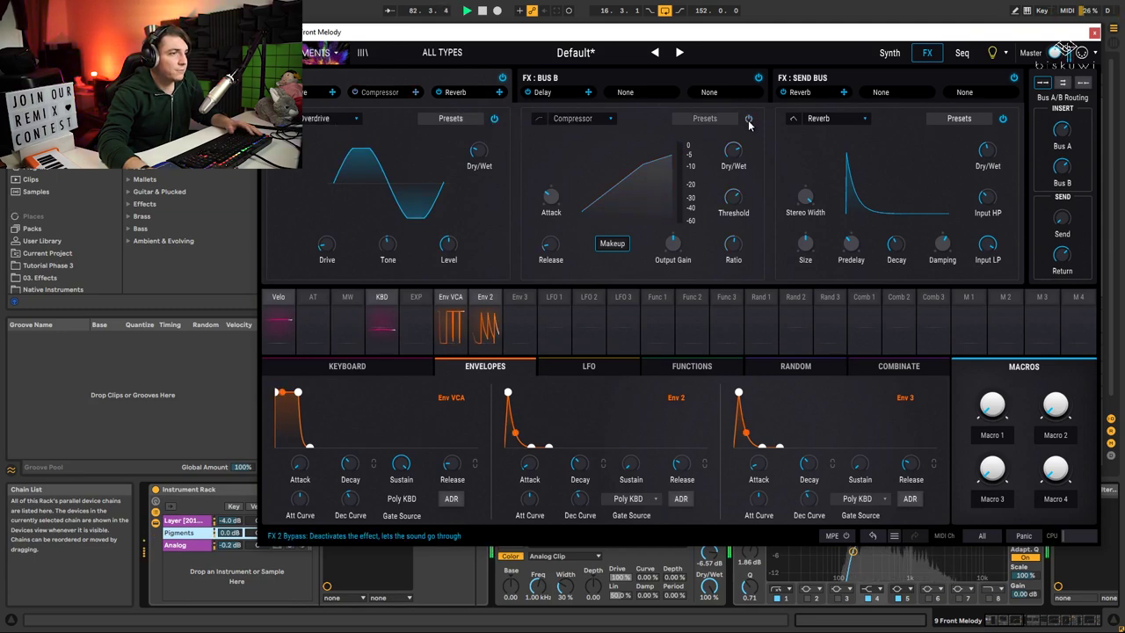
{"action": "left_click", "coordinate": [748, 119]}
{"action": "left_click", "coordinate": [1002, 119]}
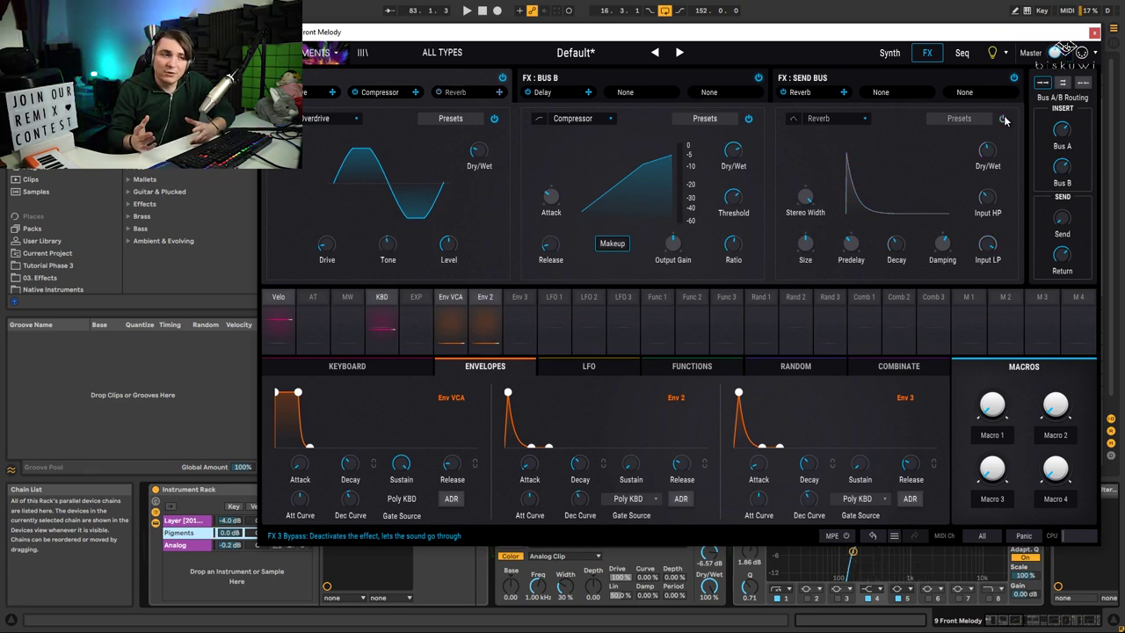
{"action": "key", "text": "space"}
{"action": "left_click", "coordinate": [1003, 118]}
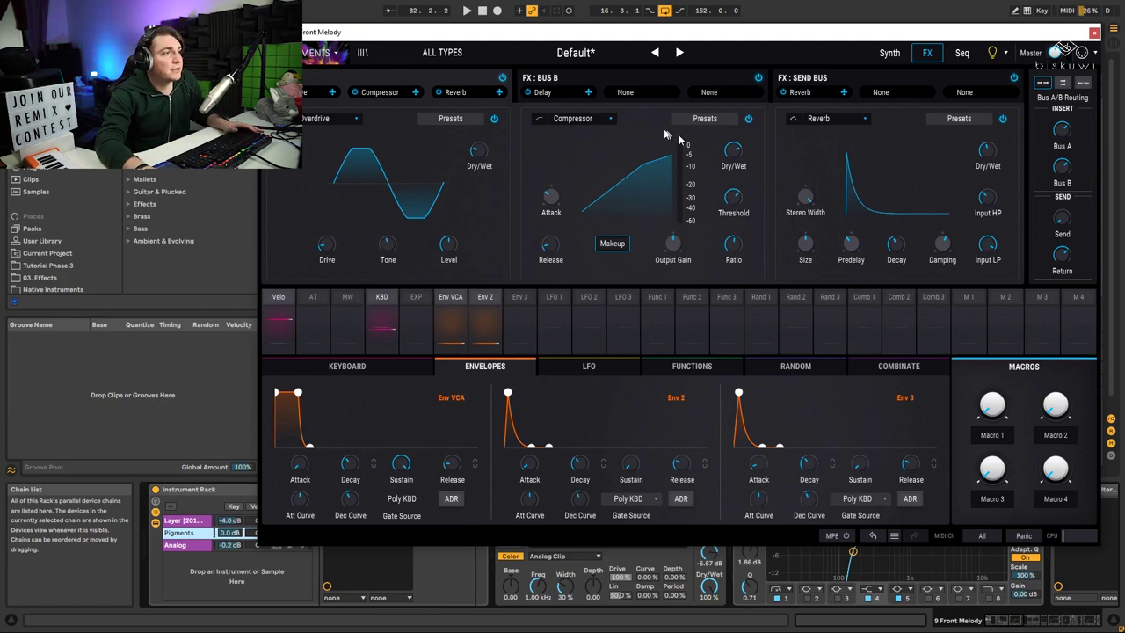
{"action": "left_click", "coordinate": [1094, 32]}
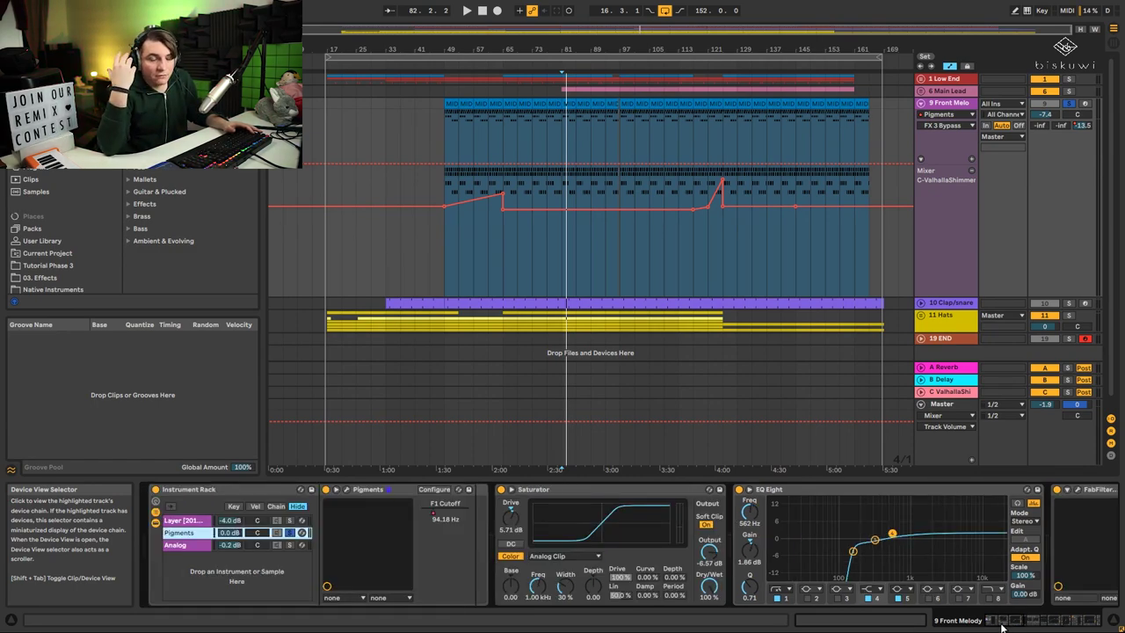
- Audition the Instrument Rack chains by playing Pigments and soloing the Layer and Analog chains in turn, leaving no chain soloed
{"action": "key", "text": "space"}
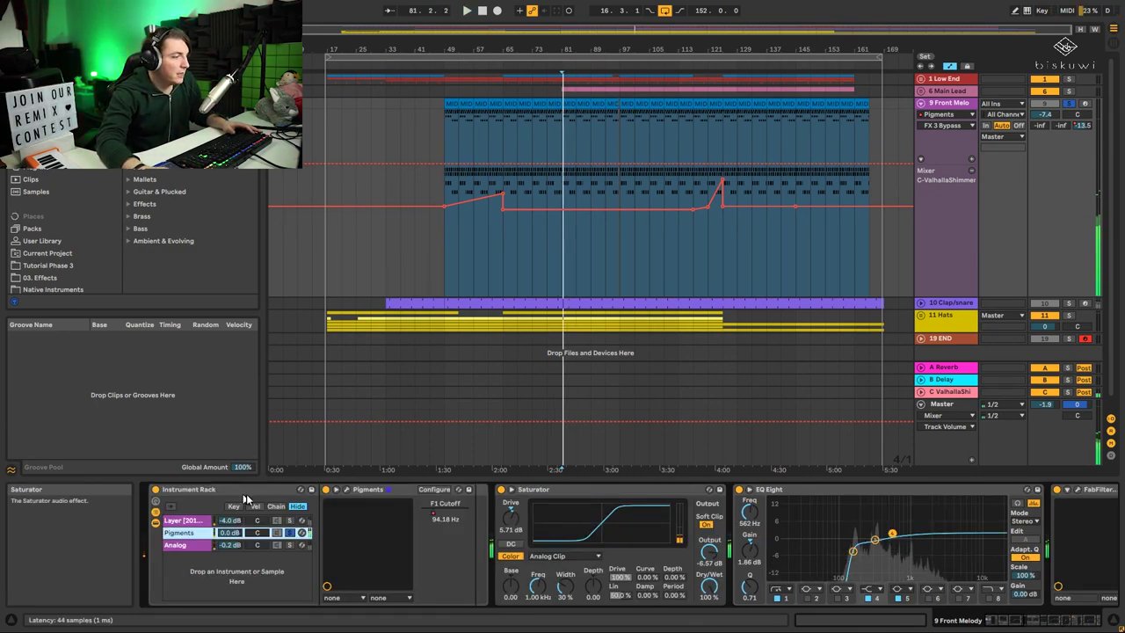
{"action": "left_click", "coordinate": [290, 521]}
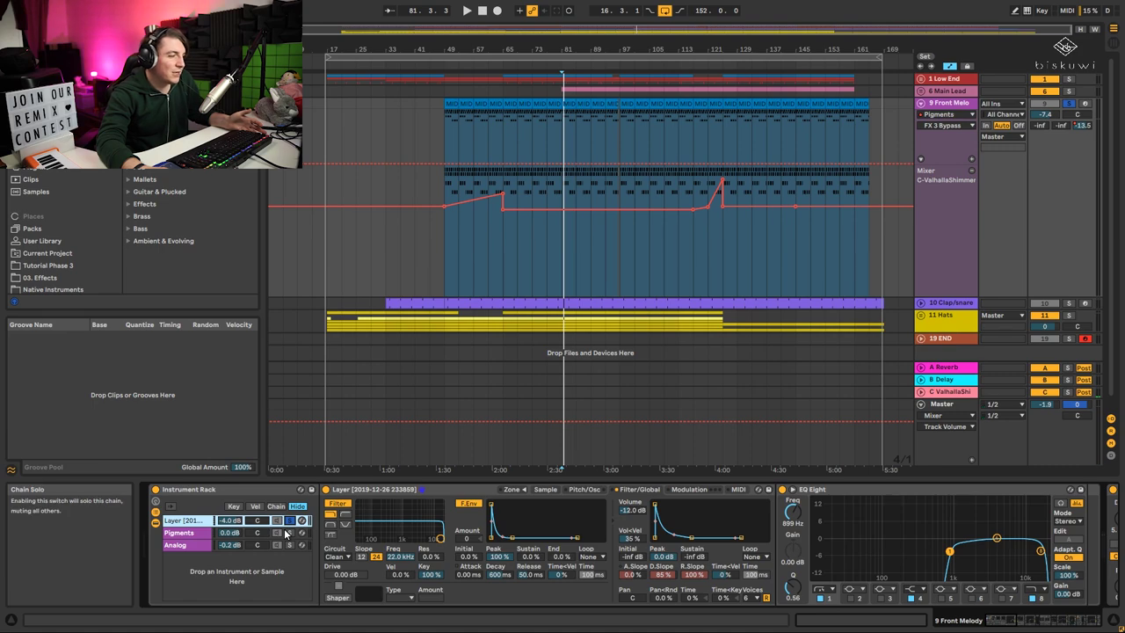
{"action": "left_click", "coordinate": [289, 545]}
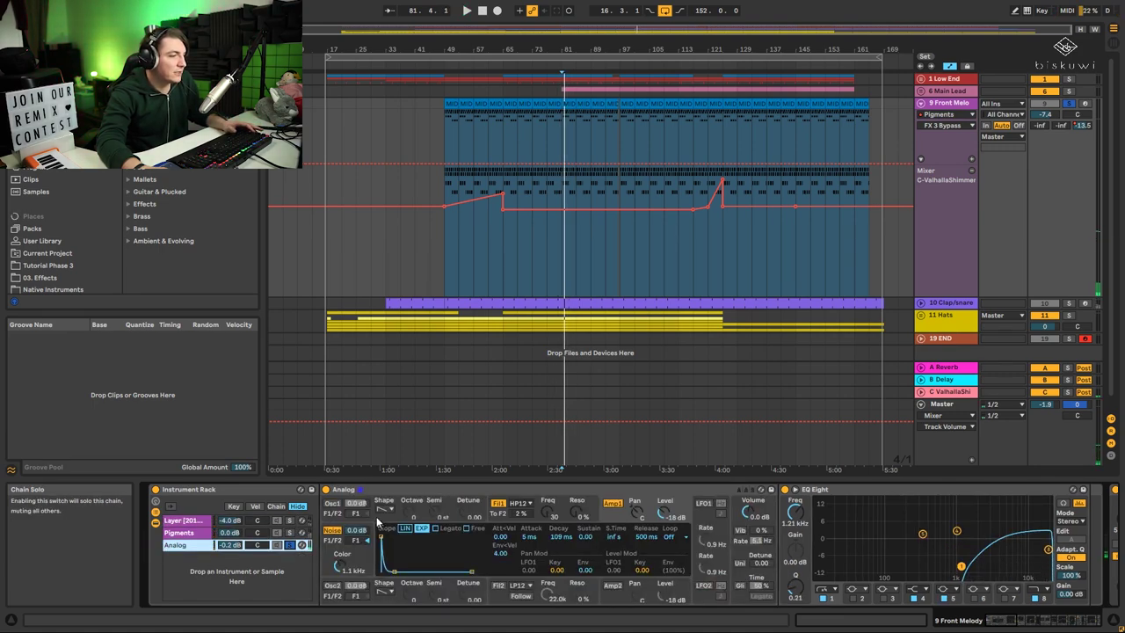
{"action": "left_click", "coordinate": [289, 520]}
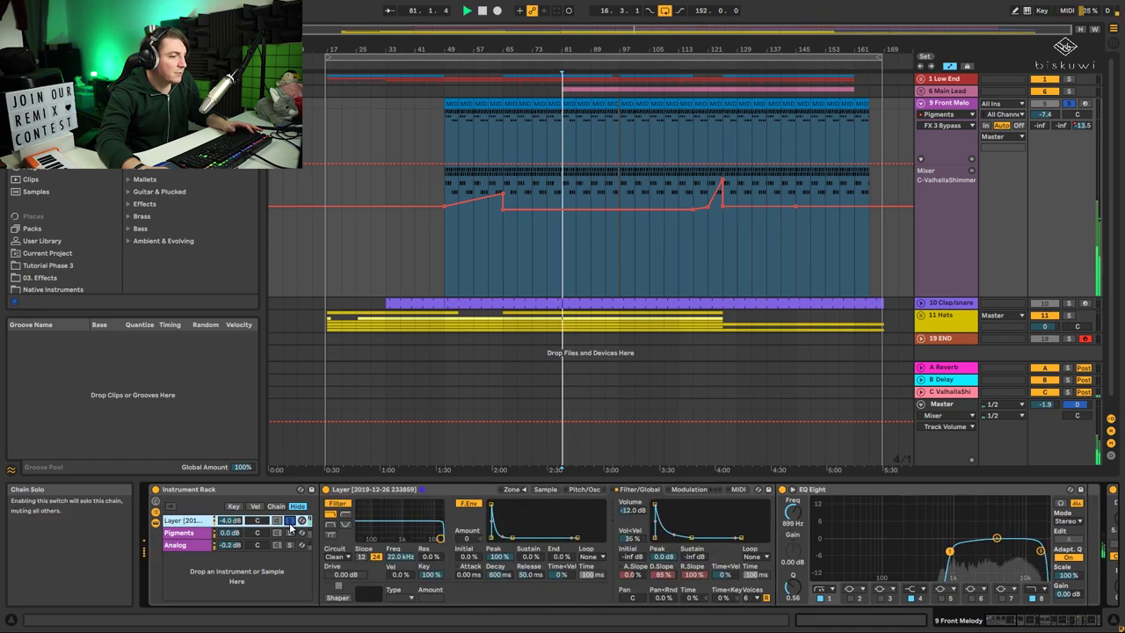
{"action": "left_click", "coordinate": [292, 546]}
{"action": "left_click", "coordinate": [294, 545]}
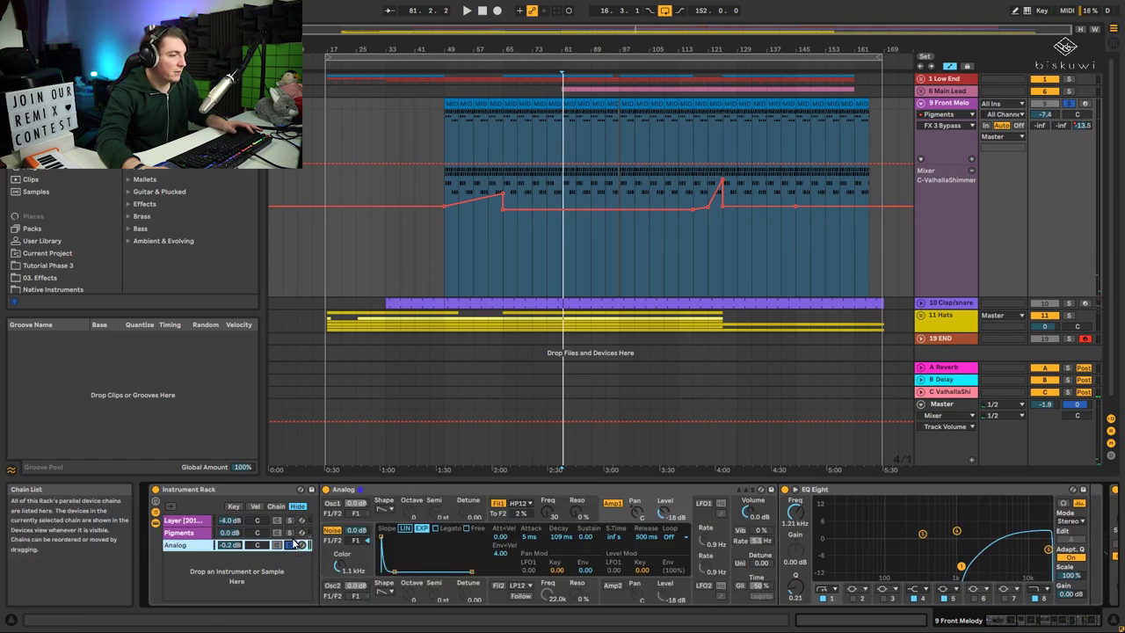
- Play the Front Melody with Reverb on in place of the FabFilter plug-in, and again with the FabFilter plug-in on and Reverb off
{"action": "left_click", "coordinate": [1043, 624]}
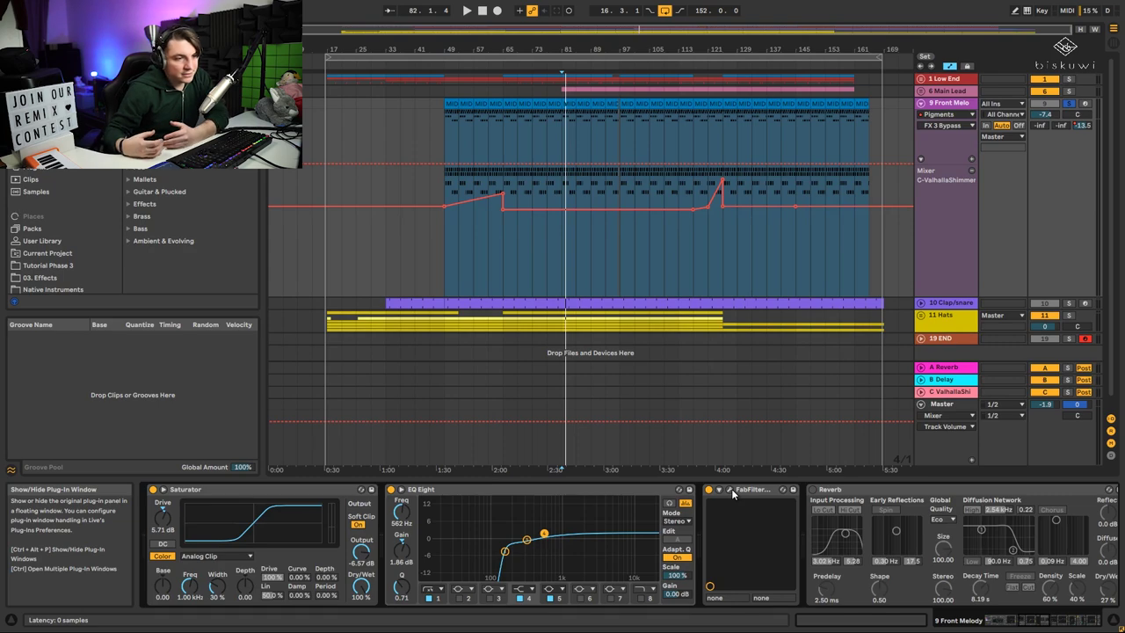
{"action": "left_click", "coordinate": [925, 492]}
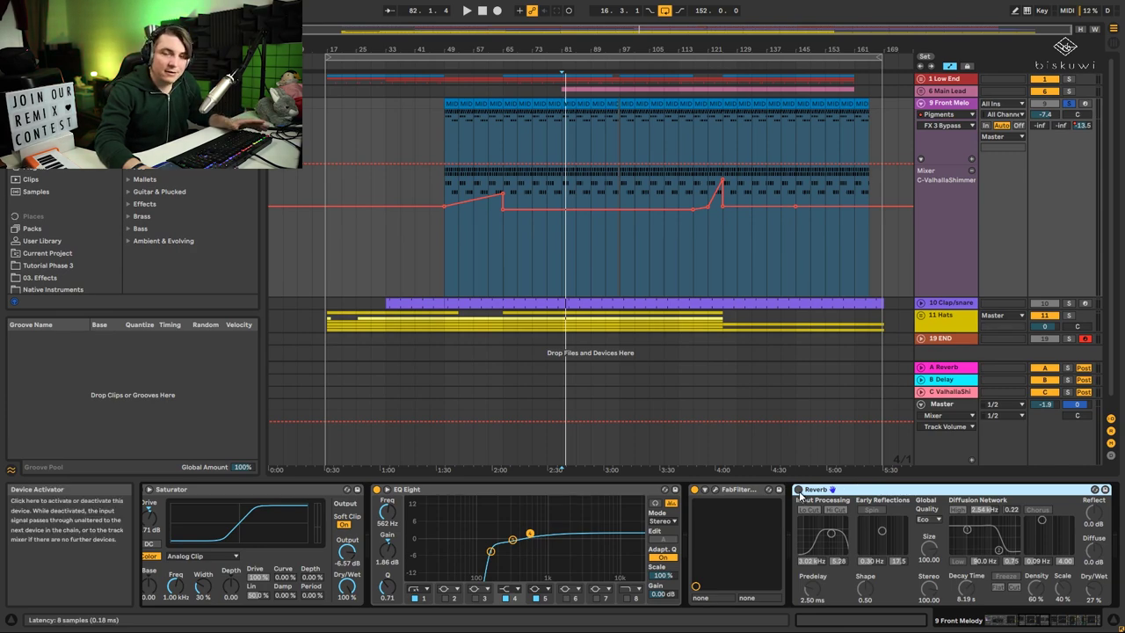
{"action": "left_click", "coordinate": [695, 491]}
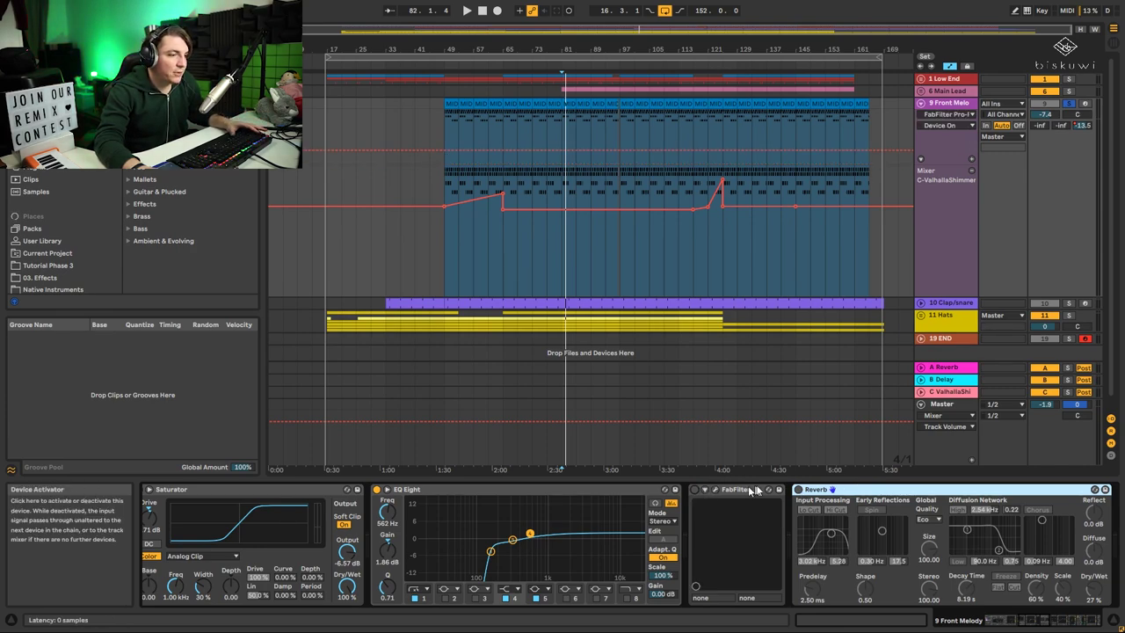
{"action": "key", "text": "space"}
{"action": "left_click", "coordinate": [798, 489]}
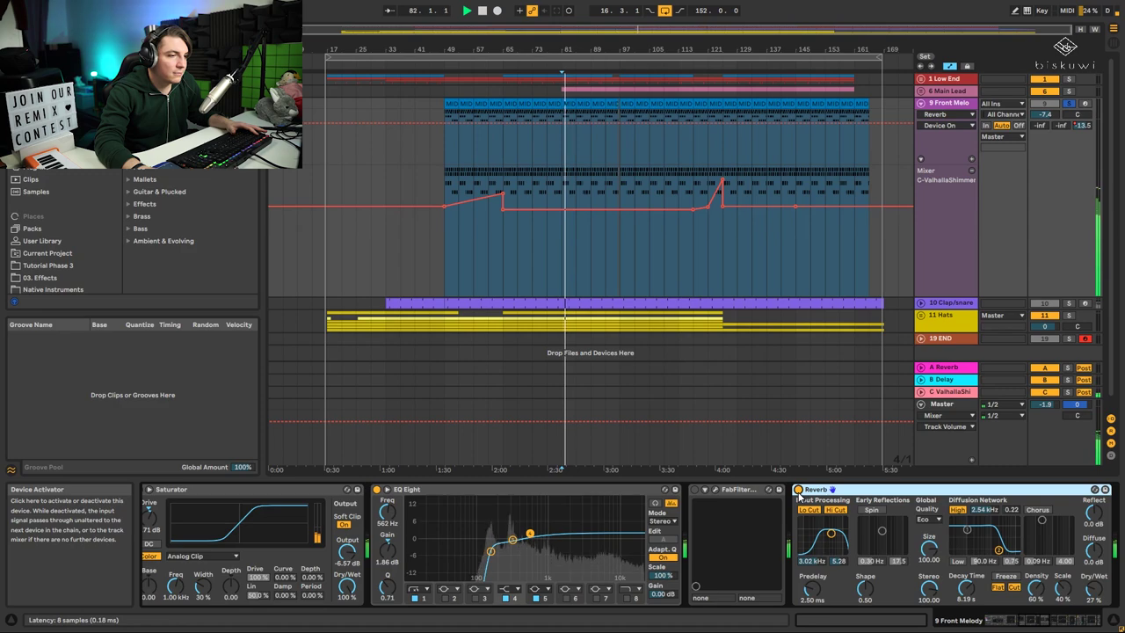
{"action": "left_click", "coordinate": [798, 489]}
{"action": "left_click", "coordinate": [695, 491]}
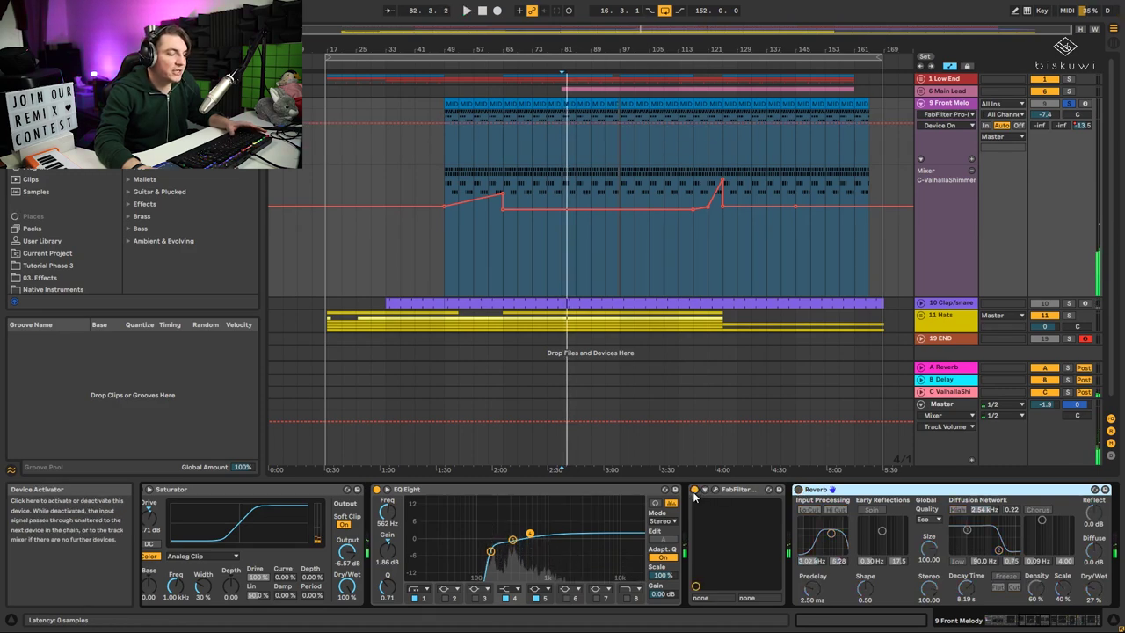
{"action": "key", "text": "space"}
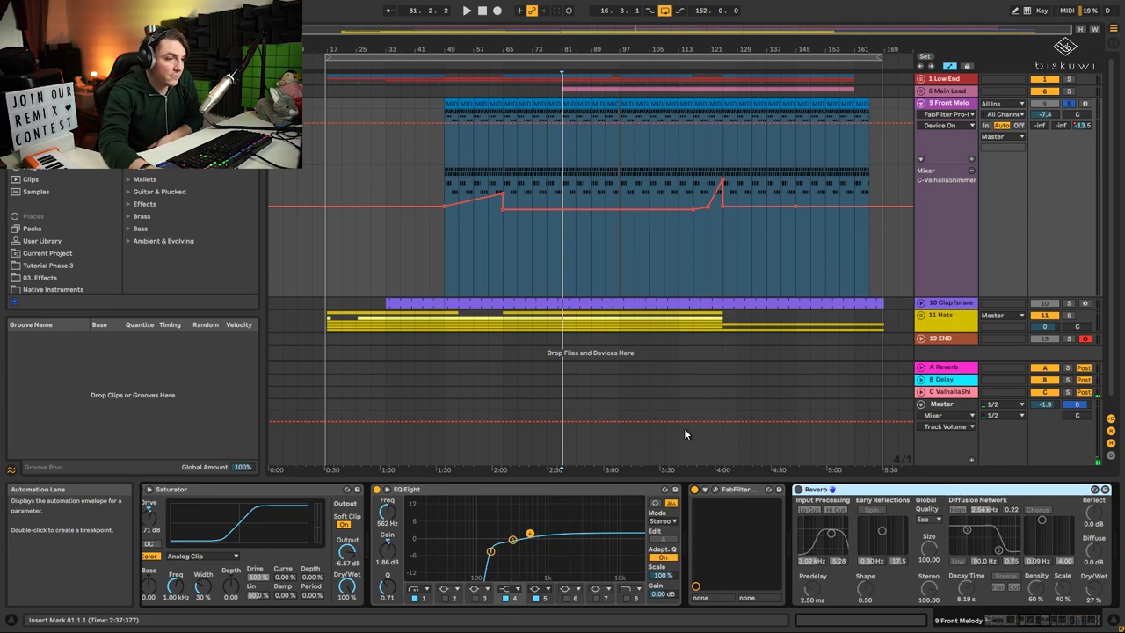
- Examine the end of the Front Melody's effects chain, including the 2 Kick sidechain Compressor, EQ Eight and Utility, during playback from bar 81
{"action": "left_click", "coordinate": [1016, 622]}
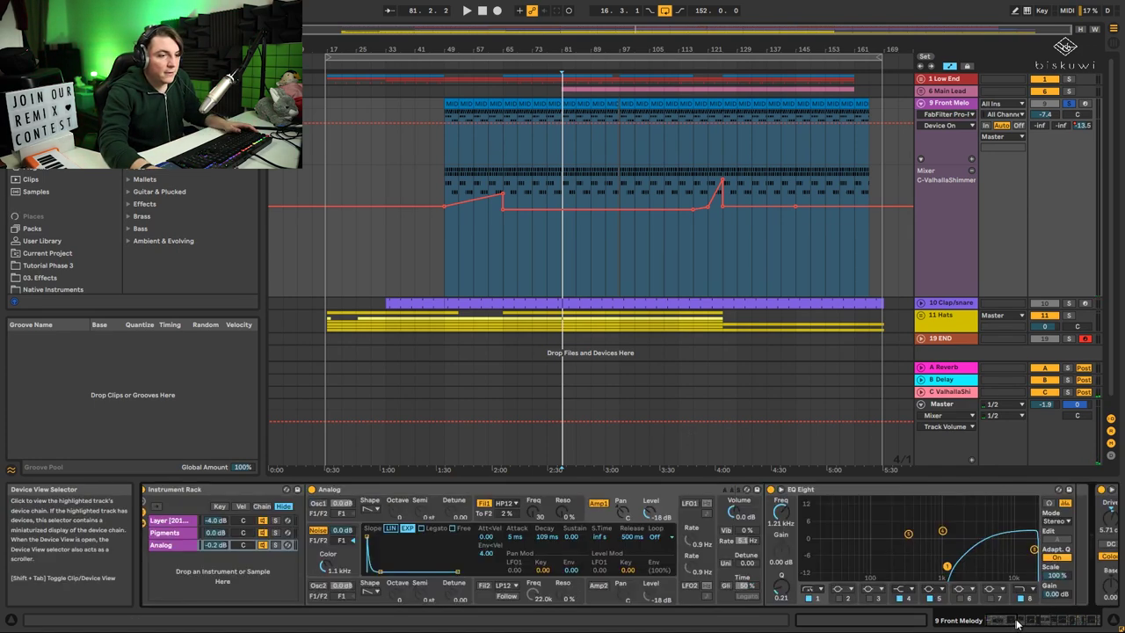
{"action": "left_click", "coordinate": [1043, 621]}
{"action": "left_click", "coordinate": [1085, 620]}
{"action": "left_click", "coordinate": [1098, 623]}
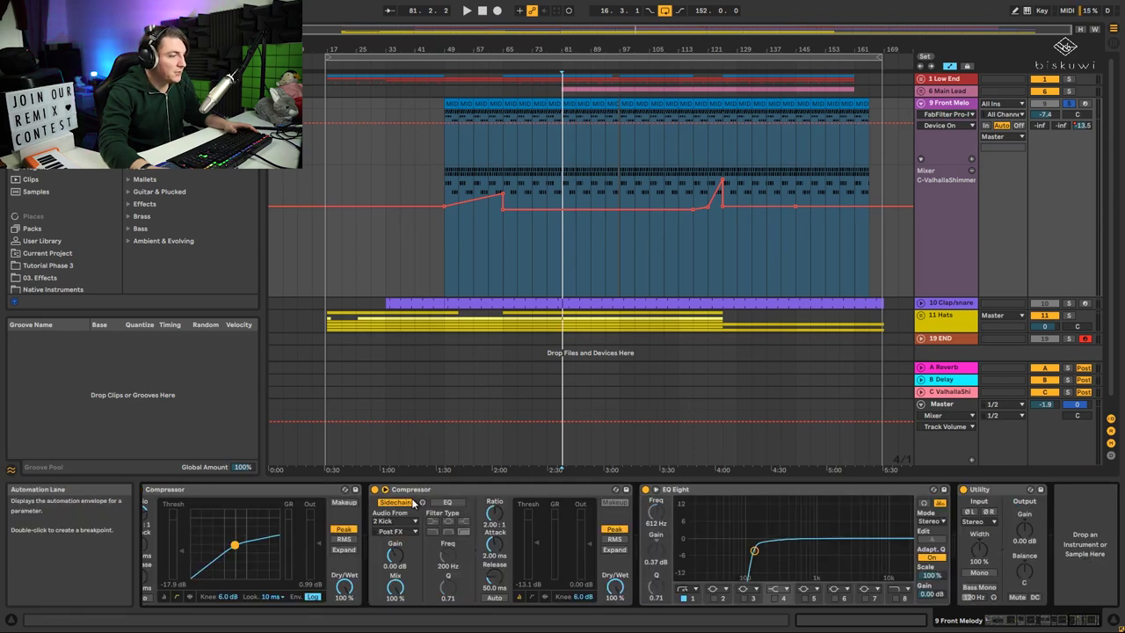
{"action": "key", "text": "space"}
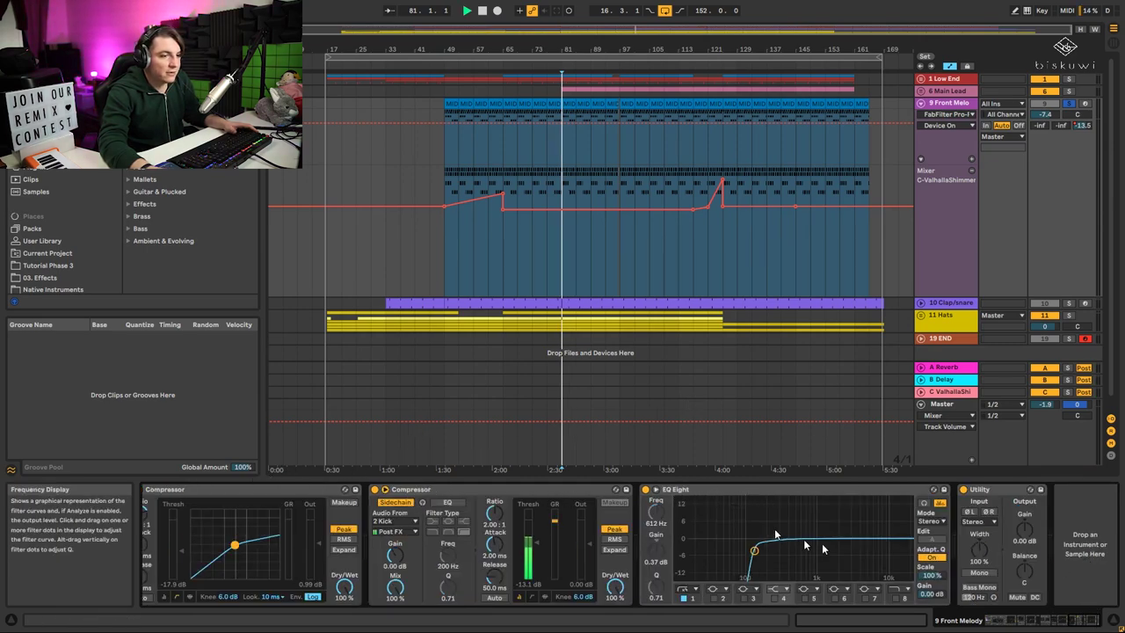
{"action": "key", "text": "space"}
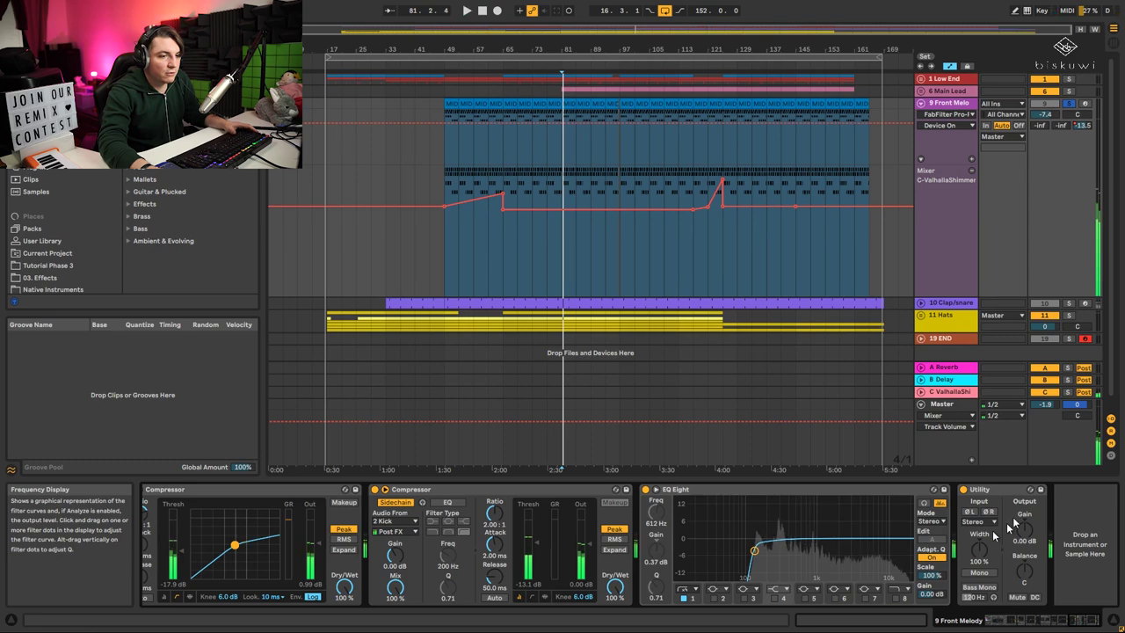
- Unsolo the Front Melody track and play the full mix from bar 81
{"action": "left_click", "coordinate": [1069, 104]}
{"action": "key", "text": "space"}
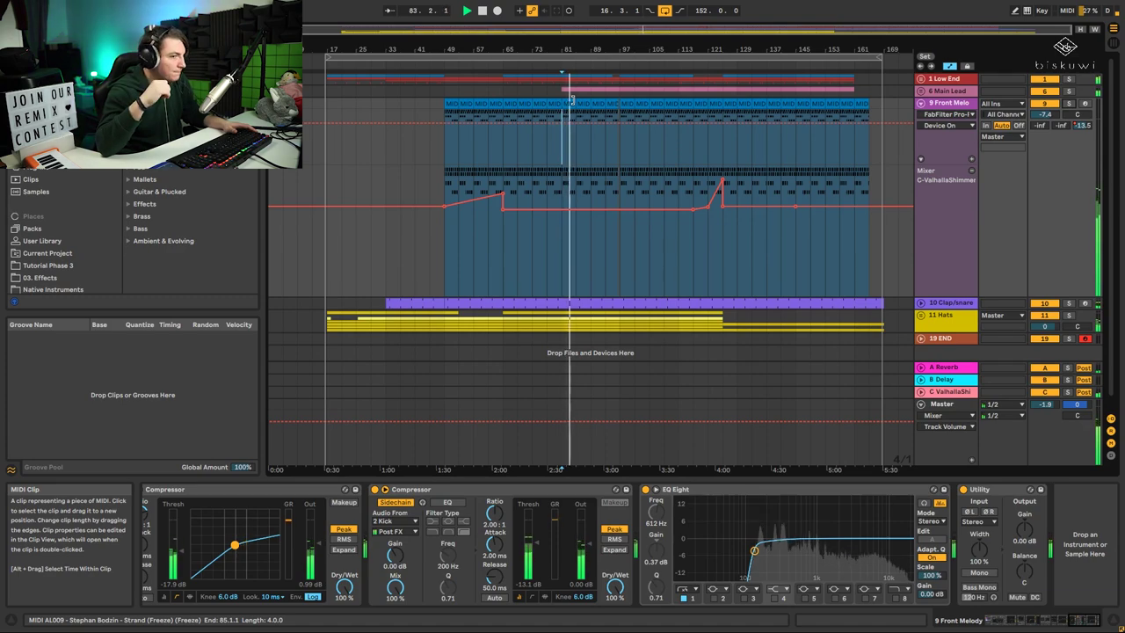
{"action": "key", "text": "space"}
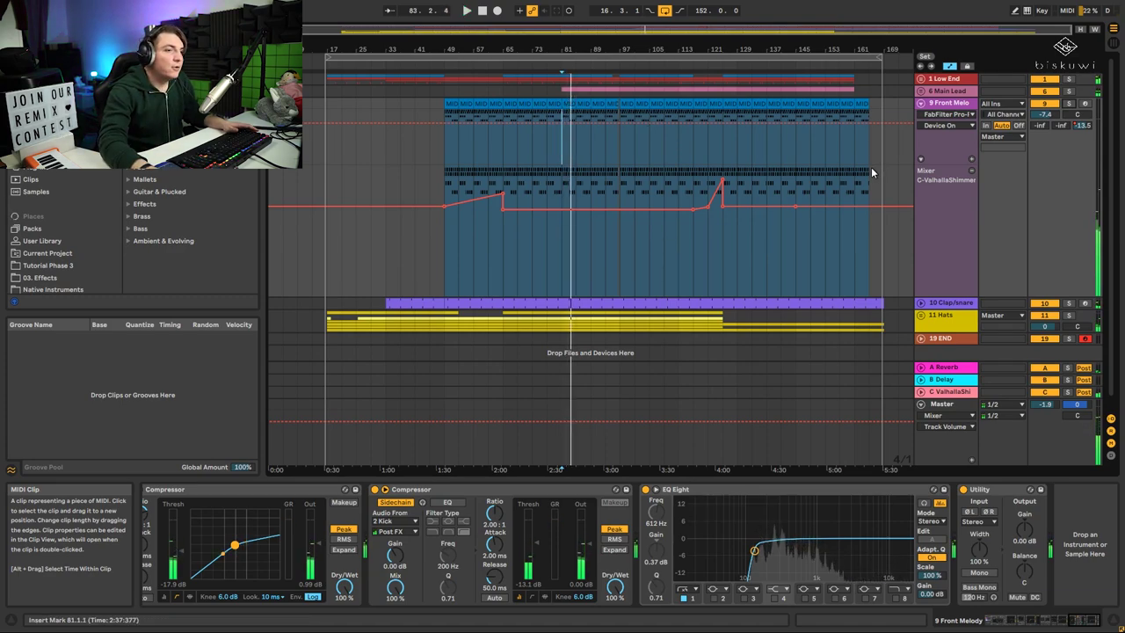
- Unfold and solo the Clap/snare track, and examine its device chain while playing from bar 81
{"action": "left_click", "coordinate": [935, 306]}
{"action": "key", "text": "Right"}
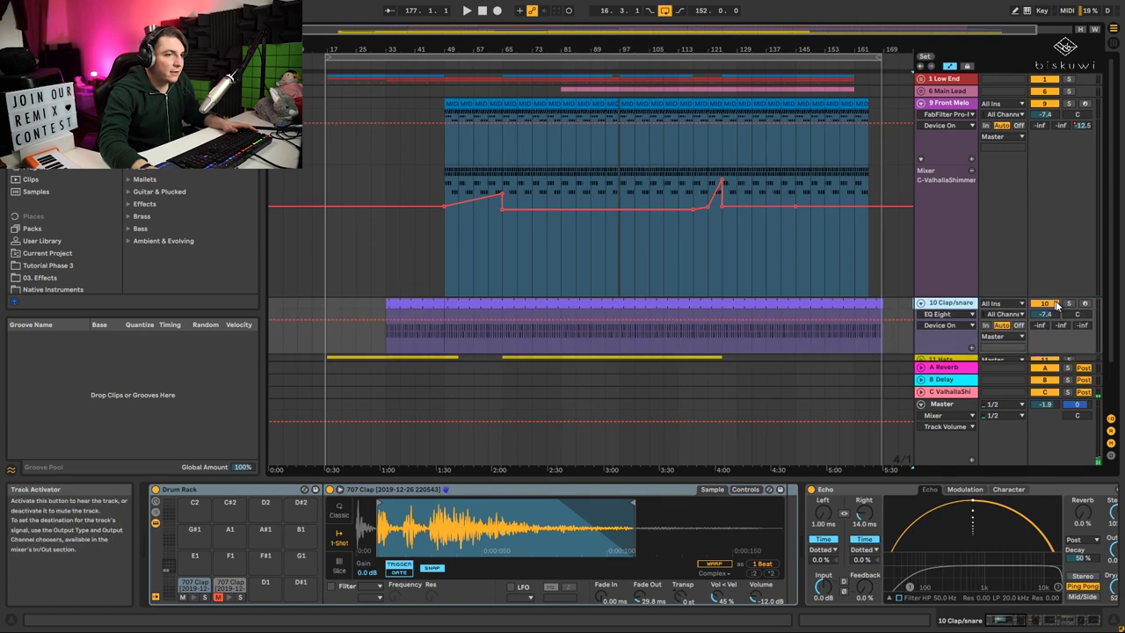
{"action": "left_click", "coordinate": [558, 334]}
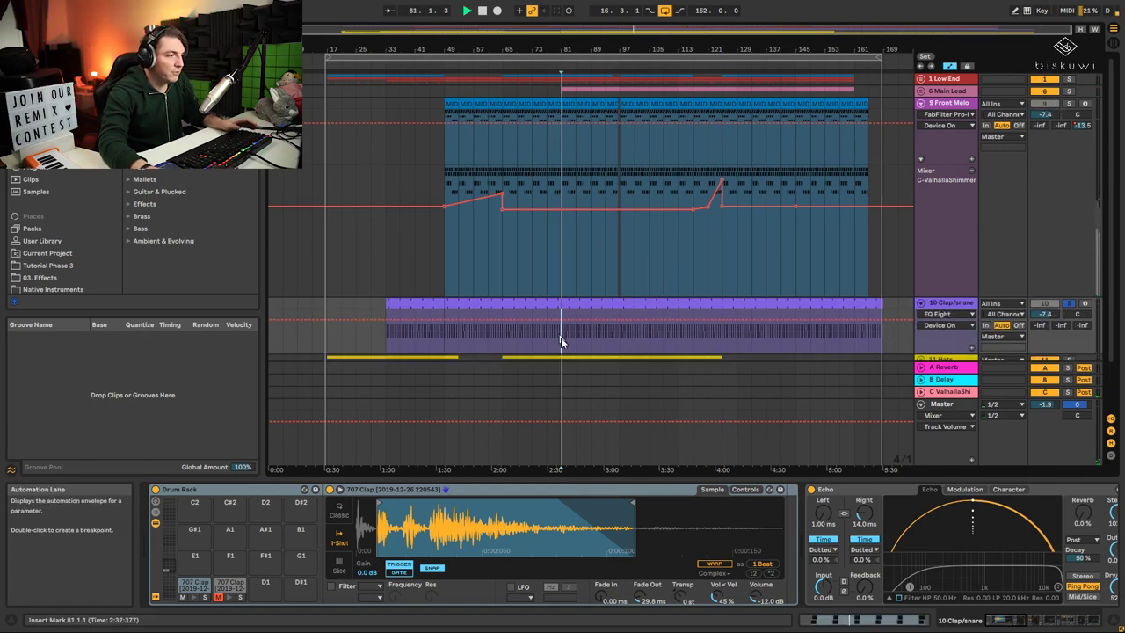
{"action": "left_click", "coordinate": [1059, 625]}
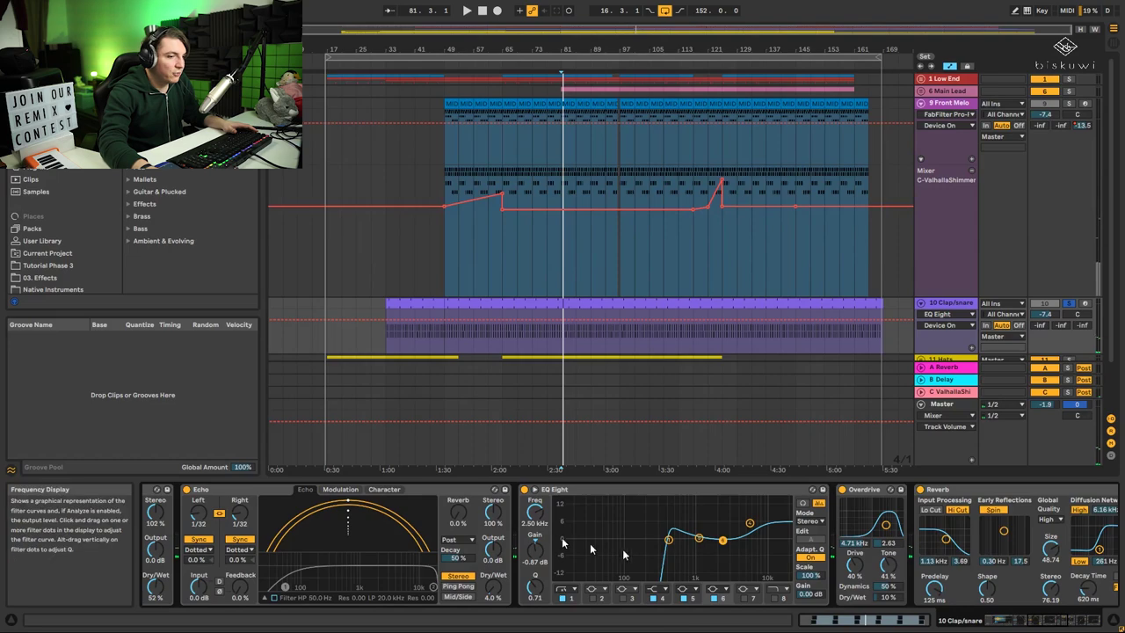
{"action": "left_click_drag", "start_coordinate": [1035, 622], "coordinate": [981, 625]}
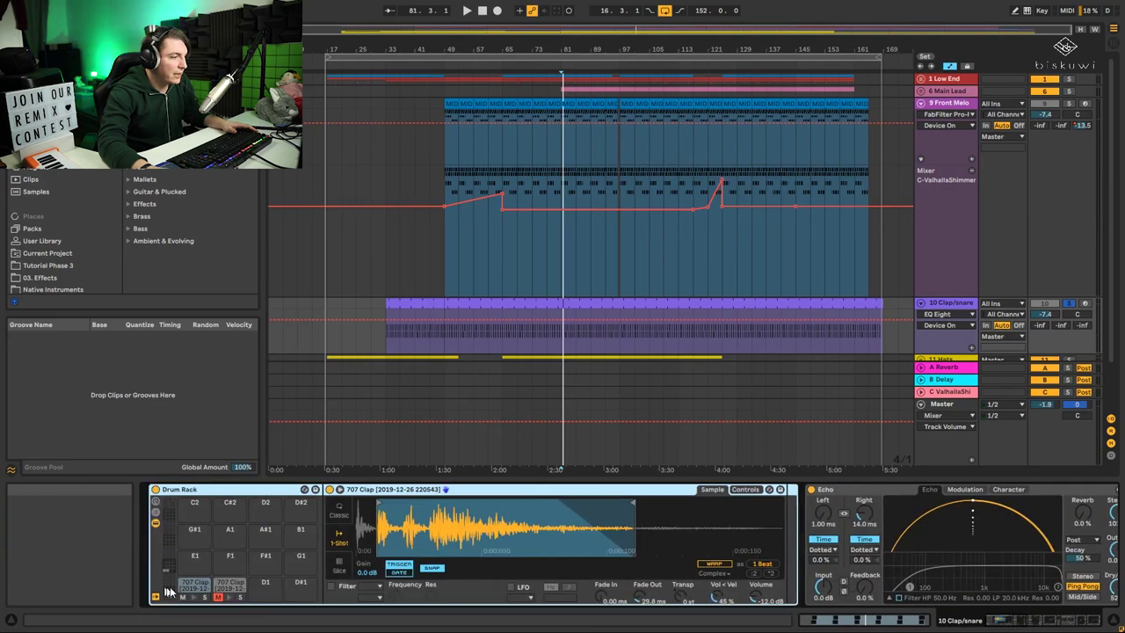
- Play the Clap/snare track and audition the Drum Rack's two 707 Clap pads by soloing each in turn
{"action": "key", "text": "space"}
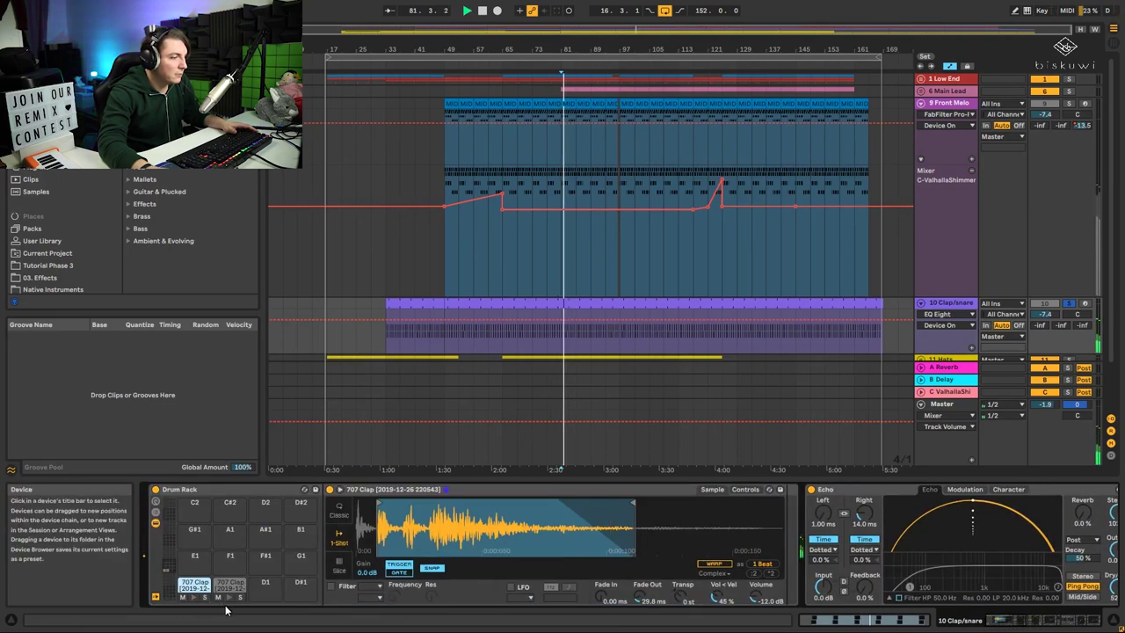
{"action": "left_click", "coordinate": [242, 599]}
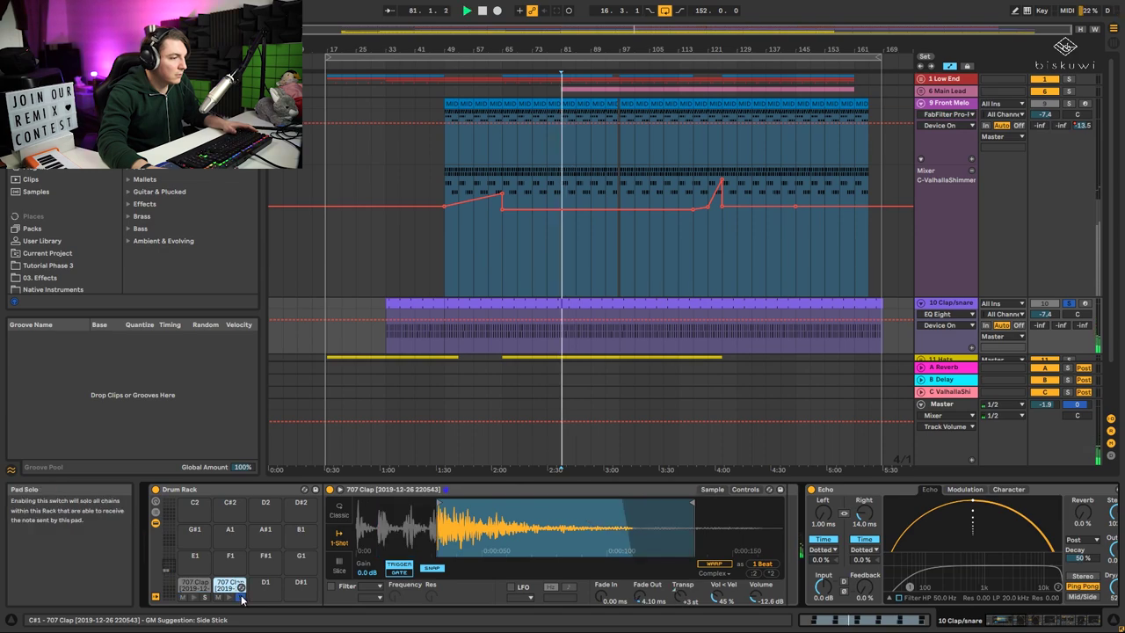
{"action": "left_click", "coordinate": [208, 600]}
{"action": "left_click", "coordinate": [206, 598]}
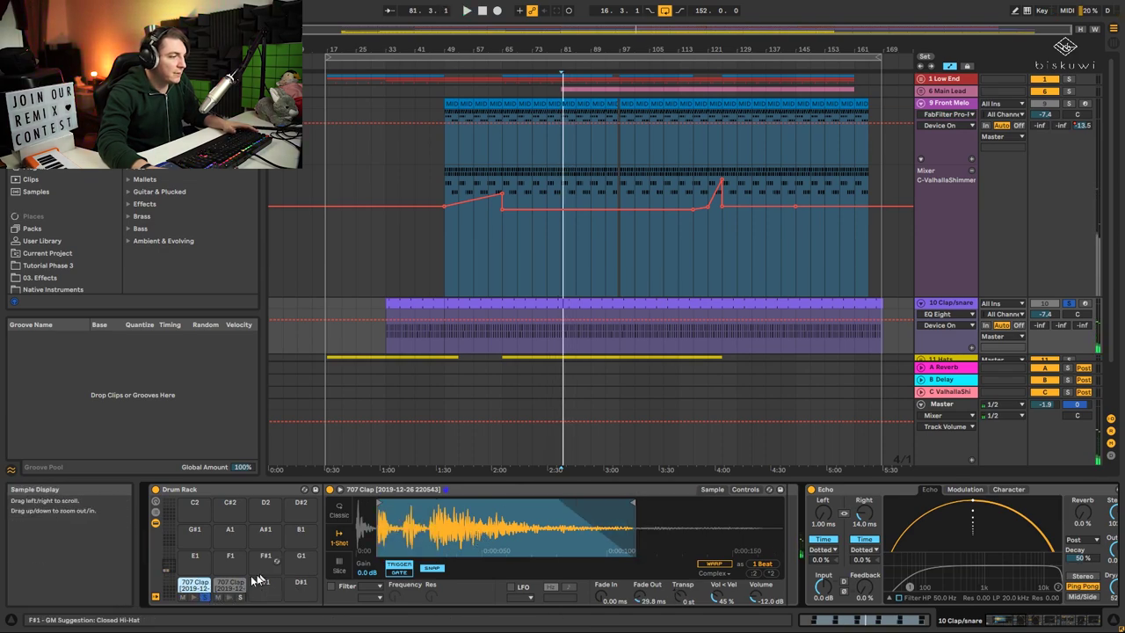
- Unsolo the Drum Rack's 707 Clap pad and play the two clap layers together from bar 81
{"action": "left_click", "coordinate": [205, 596]}
{"action": "left_click", "coordinate": [240, 586]}
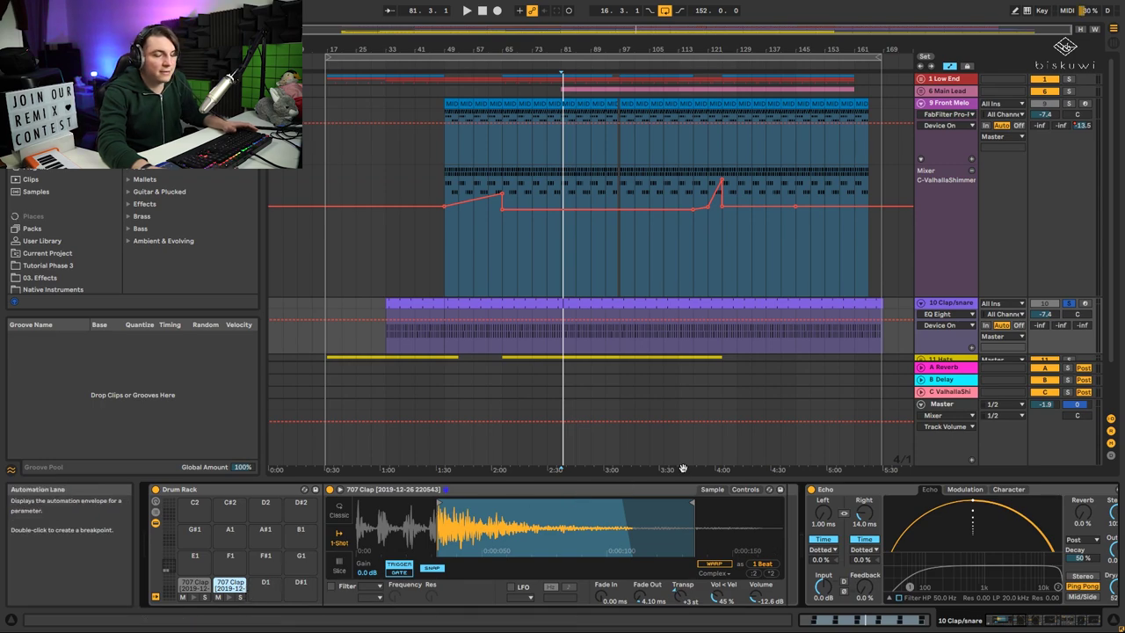
{"action": "key", "text": "space"}
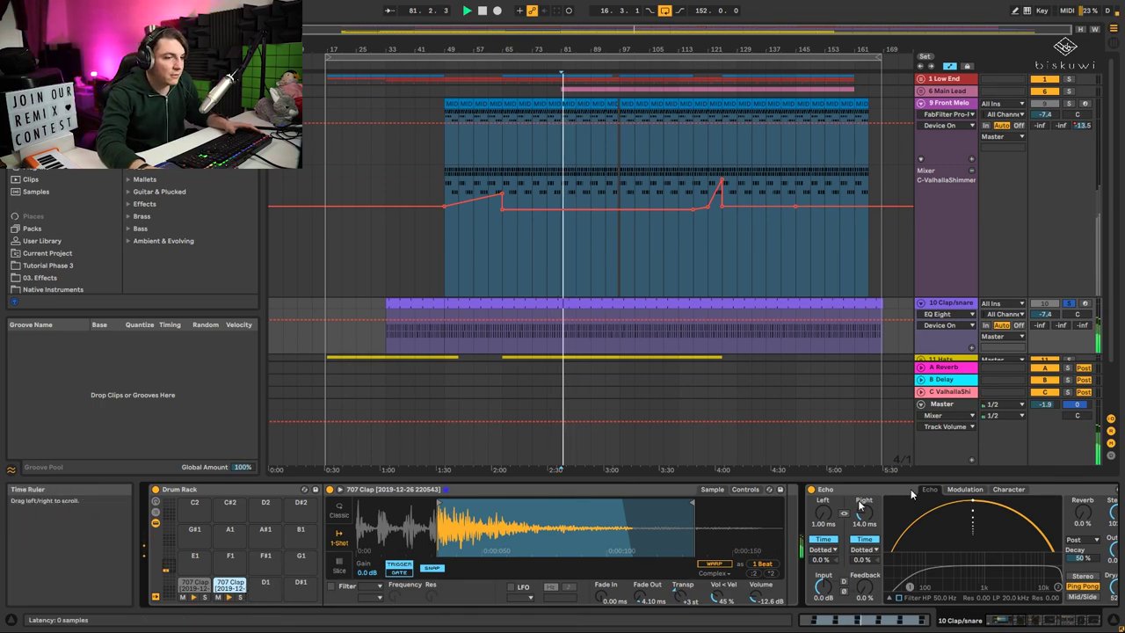
- Compare the claps without and with the first Echo by bypassing it during playback and re-enabling it
{"action": "left_click_drag", "start_coordinate": [1038, 626], "coordinate": [997, 626]}
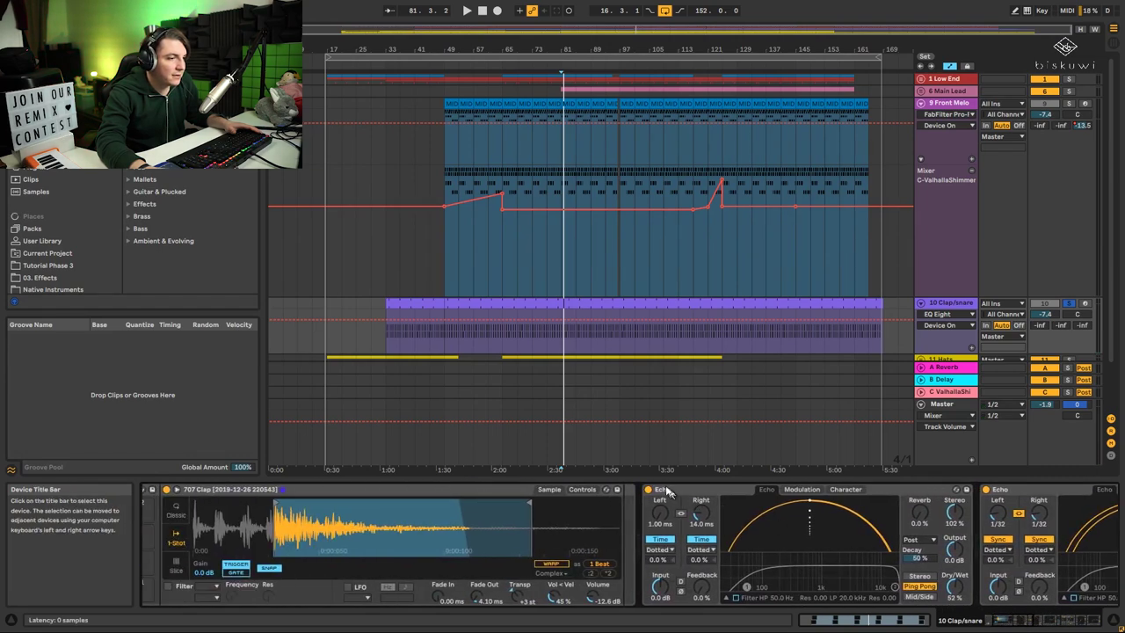
{"action": "left_click", "coordinate": [647, 490]}
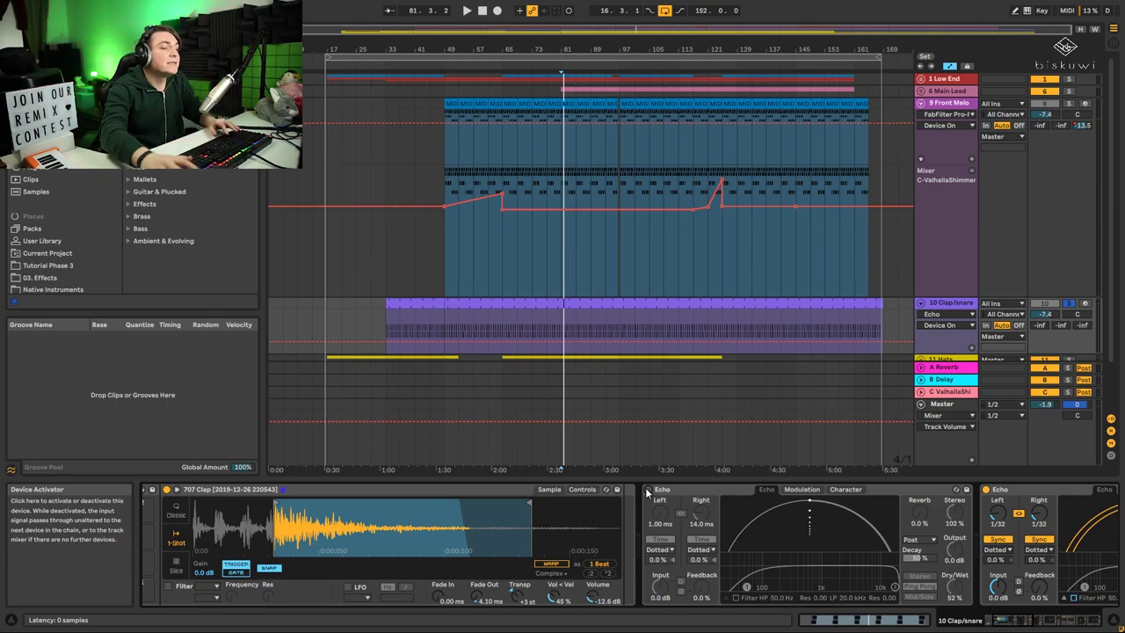
{"action": "key", "text": "space"}
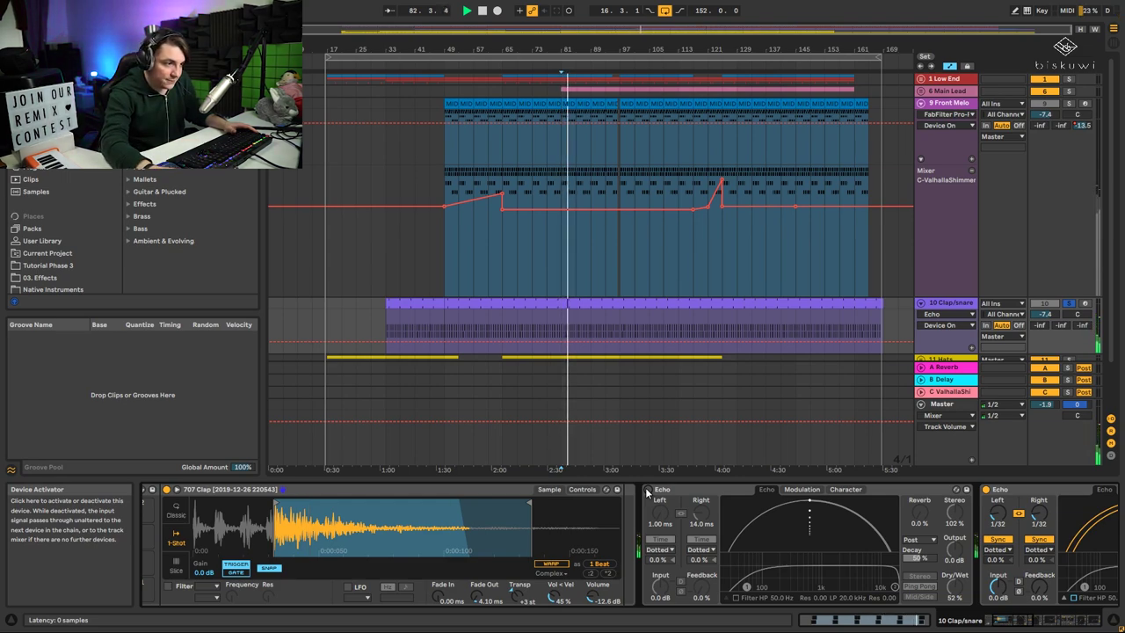
{"action": "left_click", "coordinate": [648, 490]}
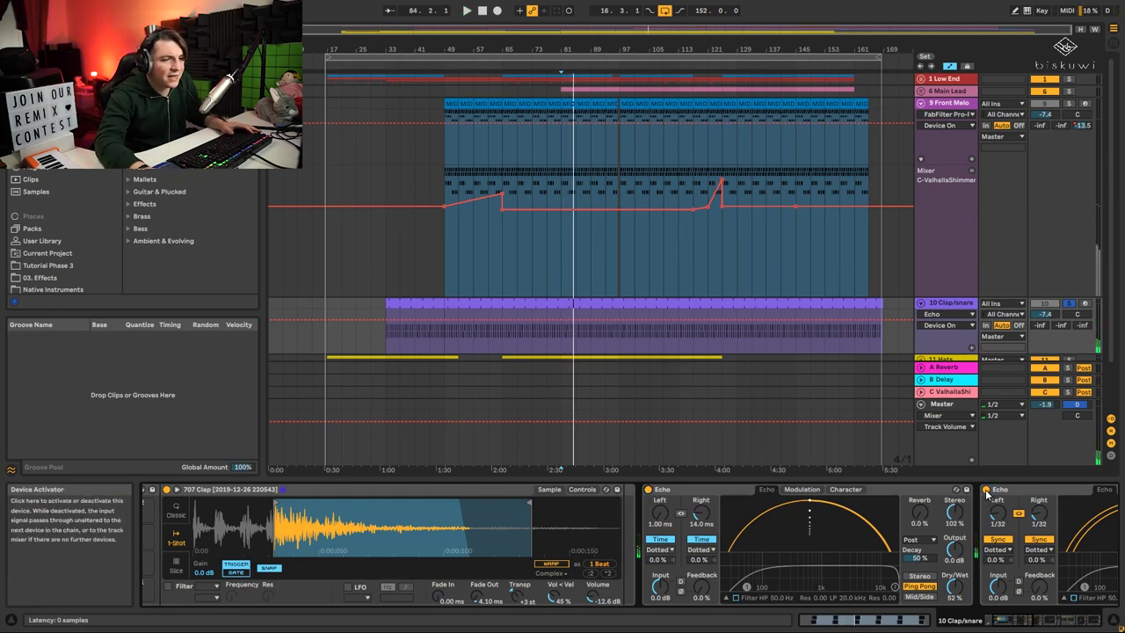
- Compare the claps with the second Echo bypassed and re-enabled while playing from bar 81
{"action": "key", "text": "space"}
{"action": "key", "text": "space"}
{"action": "left_click", "coordinate": [986, 491]}
{"action": "left_click", "coordinate": [986, 490]}
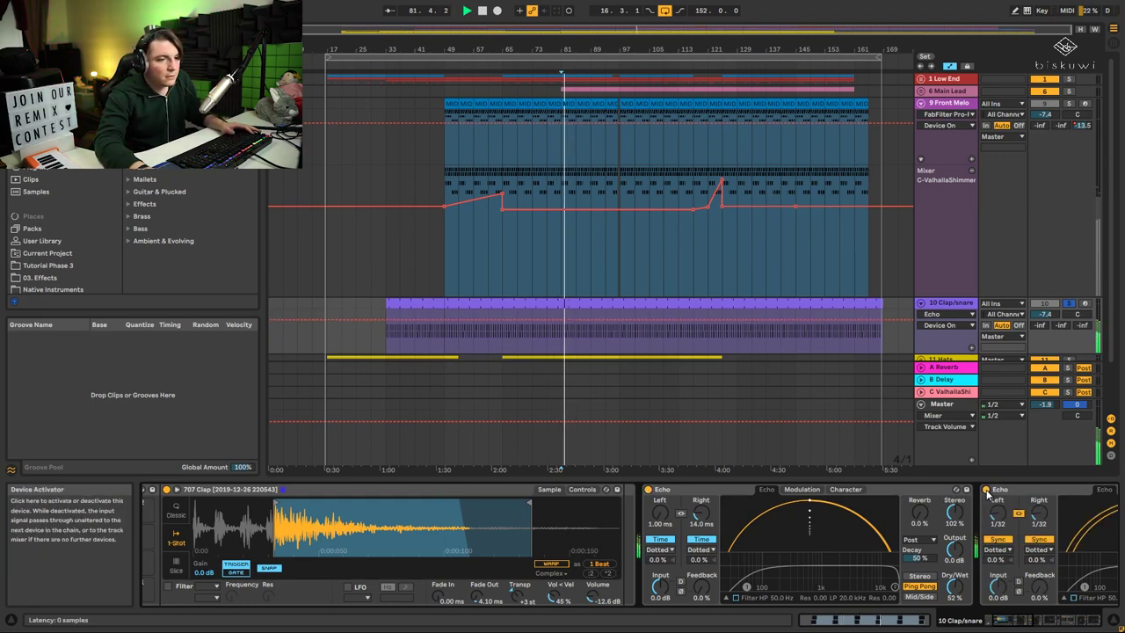
- Examine the rest of the Clap/snare effects chain, from EQ Eight, Overdrive and Reverb to the Compressor and final EQ Eight, during playback
{"action": "left_click", "coordinate": [1055, 626]}
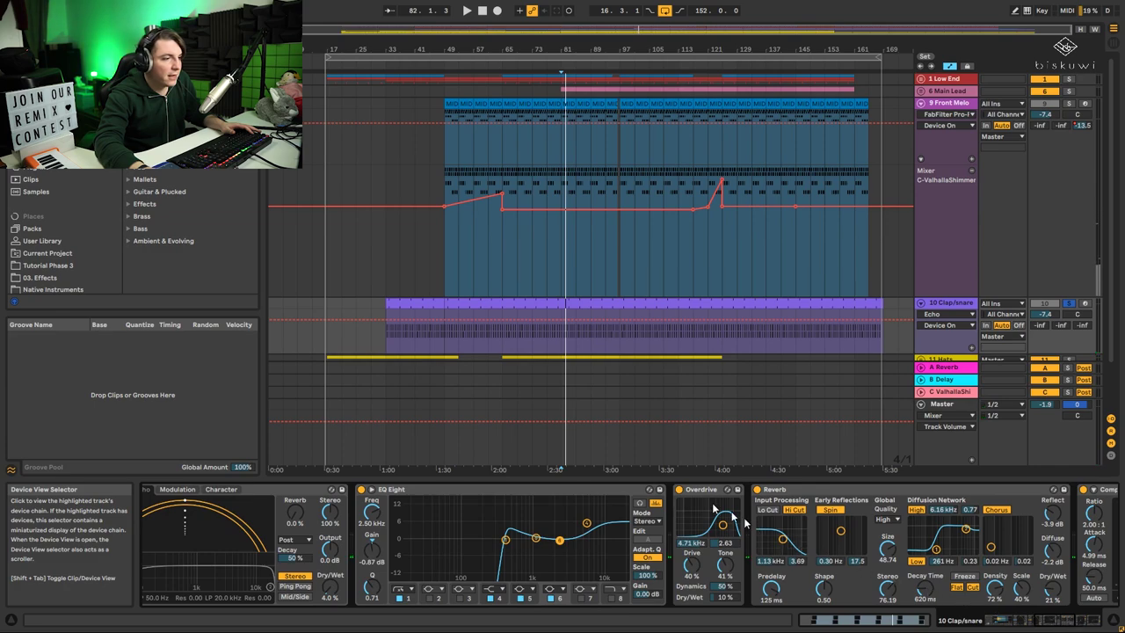
{"action": "key", "text": "space"}
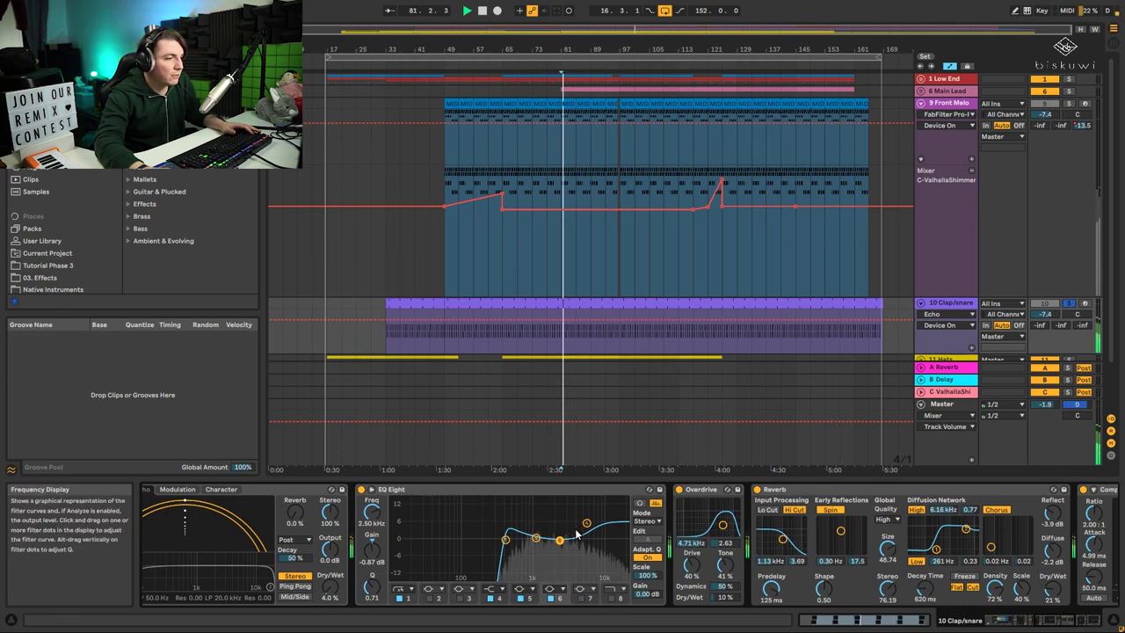
{"action": "left_click", "coordinate": [1063, 622]}
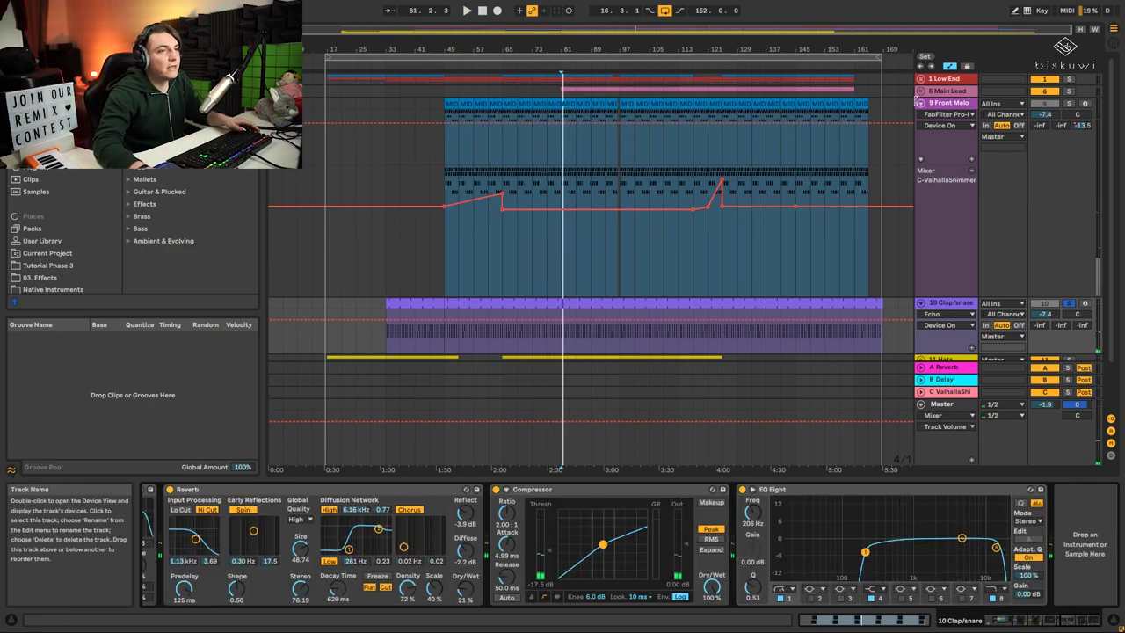
- Fold the Front Melody and Clap/snare tracks in the arrangement
{"action": "left_click", "coordinate": [919, 103]}
{"action": "left_click", "coordinate": [920, 115]}
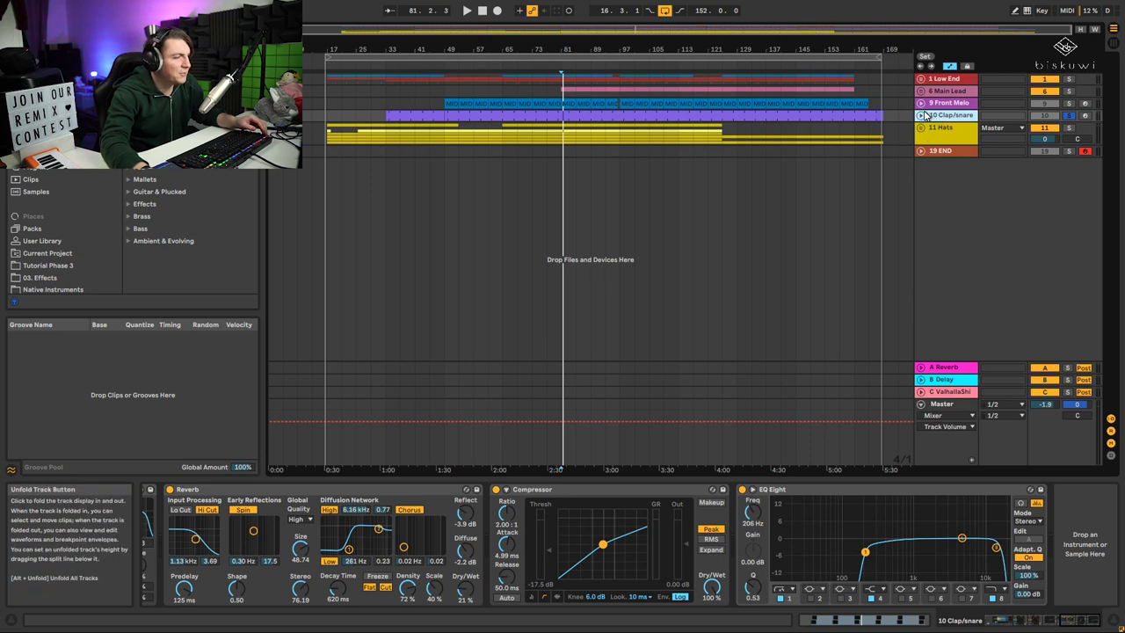
{"action": "left_click", "coordinate": [920, 115]}
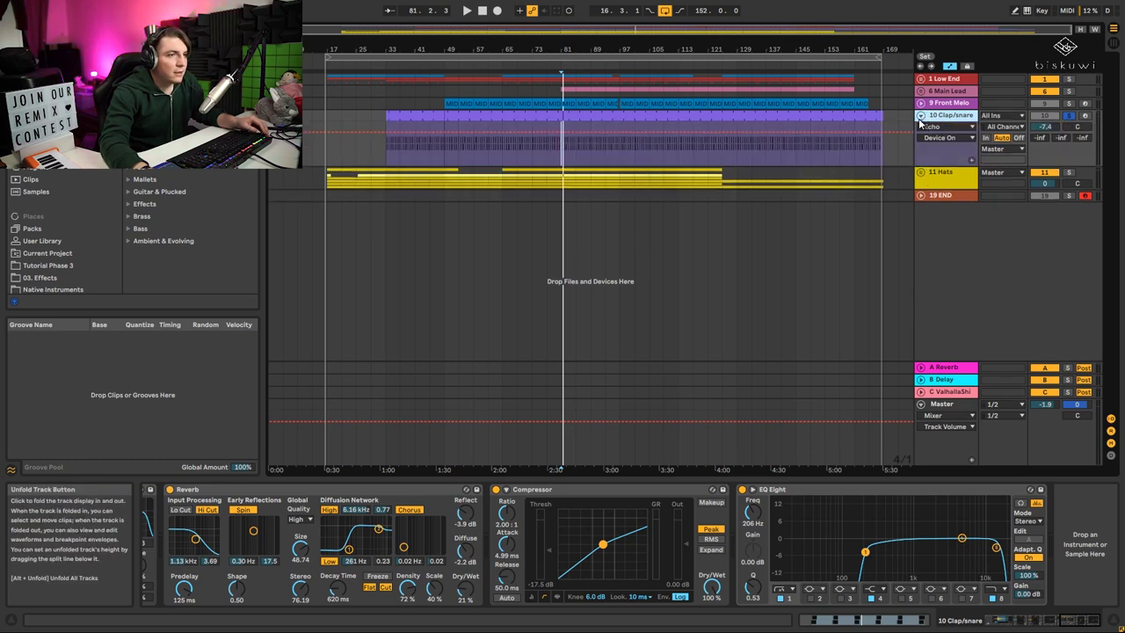
{"action": "left_click", "coordinate": [921, 115]}
- Unfold the Hats group, look over its tracks, and solo and play the whole group from bar 81
{"action": "left_click", "coordinate": [923, 129]}
{"action": "left_click", "coordinate": [920, 129]}
{"action": "scroll", "coordinate": [925, 244], "scroll_direction": "down", "scroll_amount": 5}
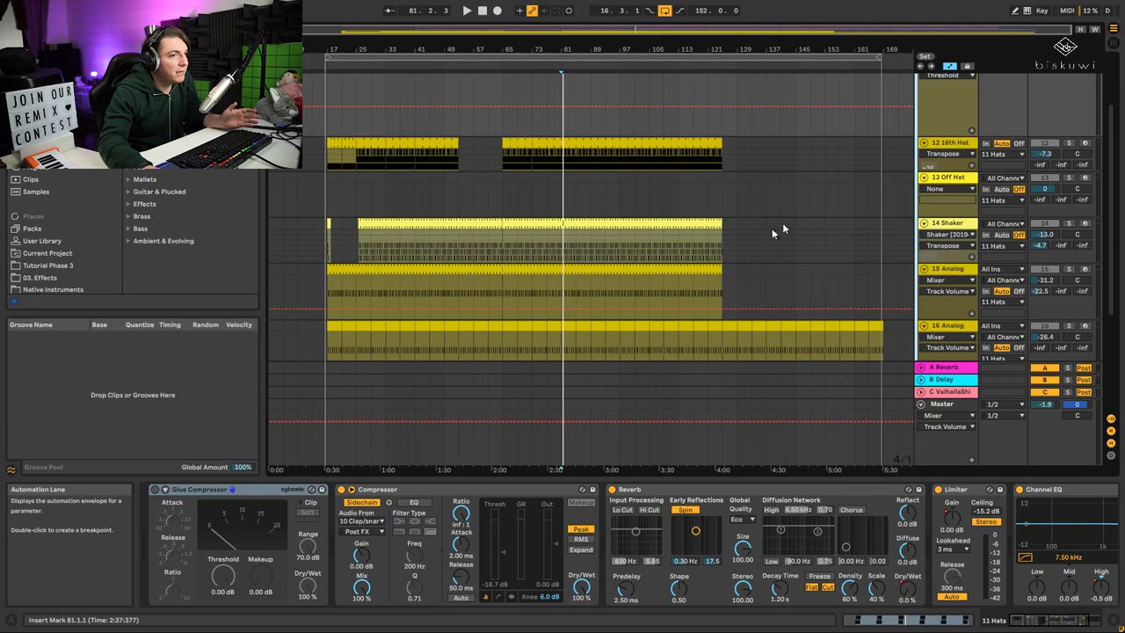
{"action": "scroll", "coordinate": [1024, 118], "scroll_direction": "up", "scroll_amount": 3}
{"action": "left_click", "coordinate": [1068, 128]}
{"action": "key", "text": "space"}
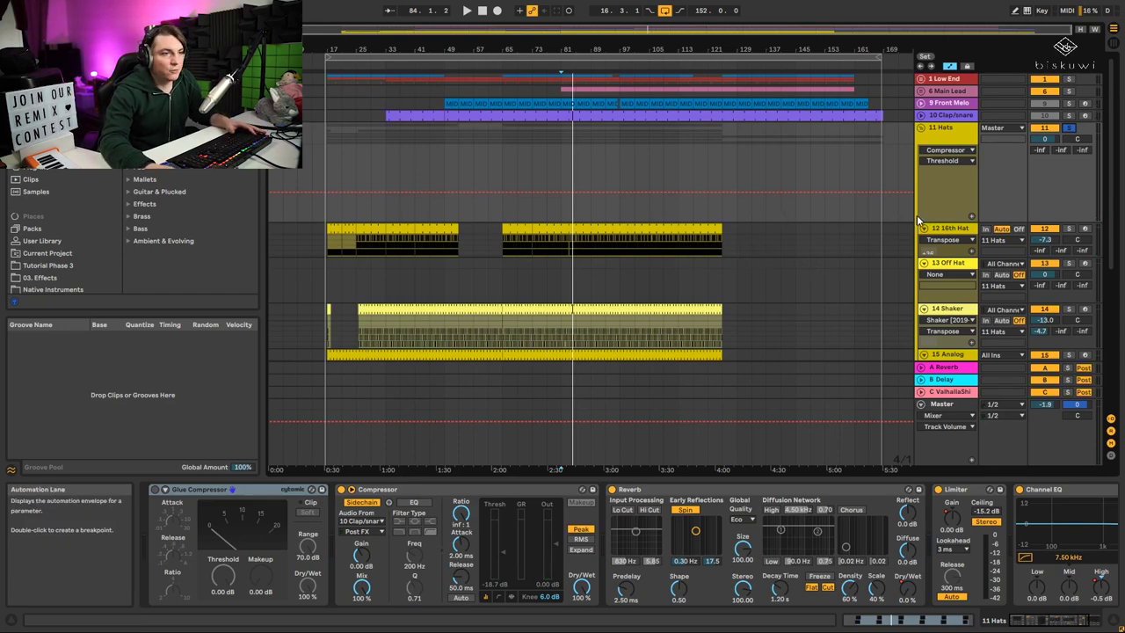
- Audition the 16th Hat and Shaker tracks by soloing and playing each in turn, with their device chains shown
{"action": "left_click", "coordinate": [954, 229]}
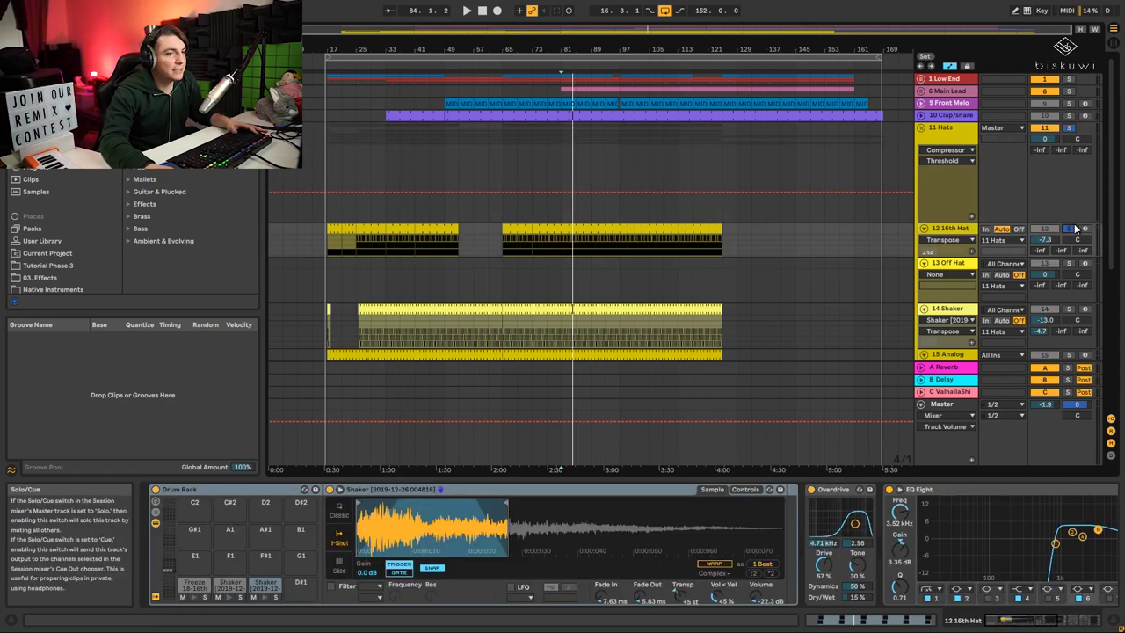
{"action": "key", "text": "space"}
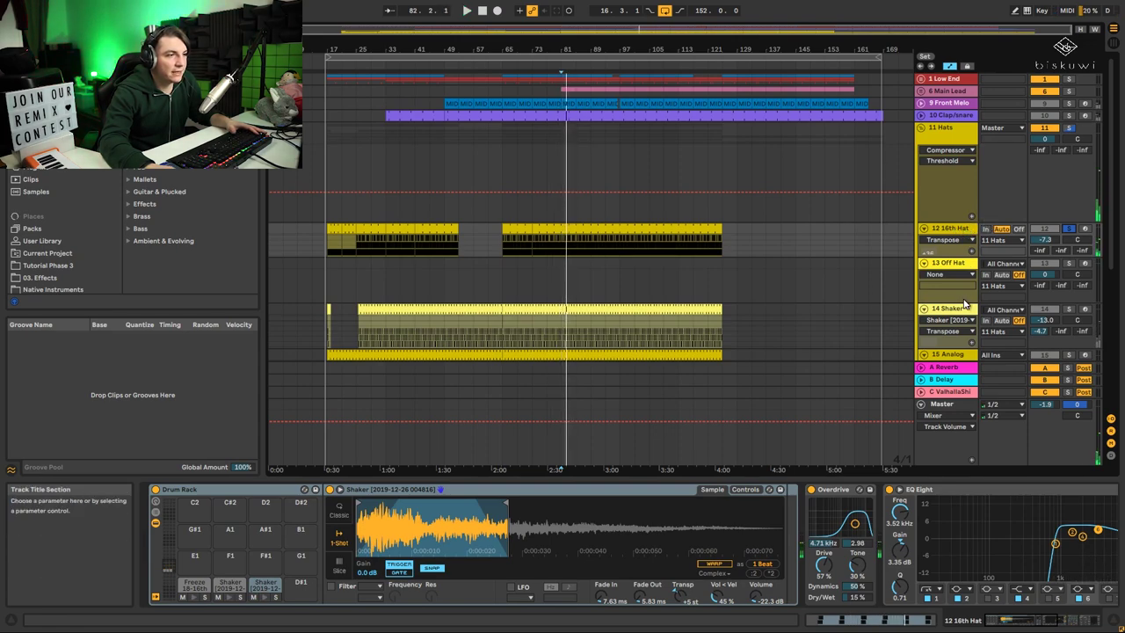
{"action": "left_click", "coordinate": [1066, 309]}
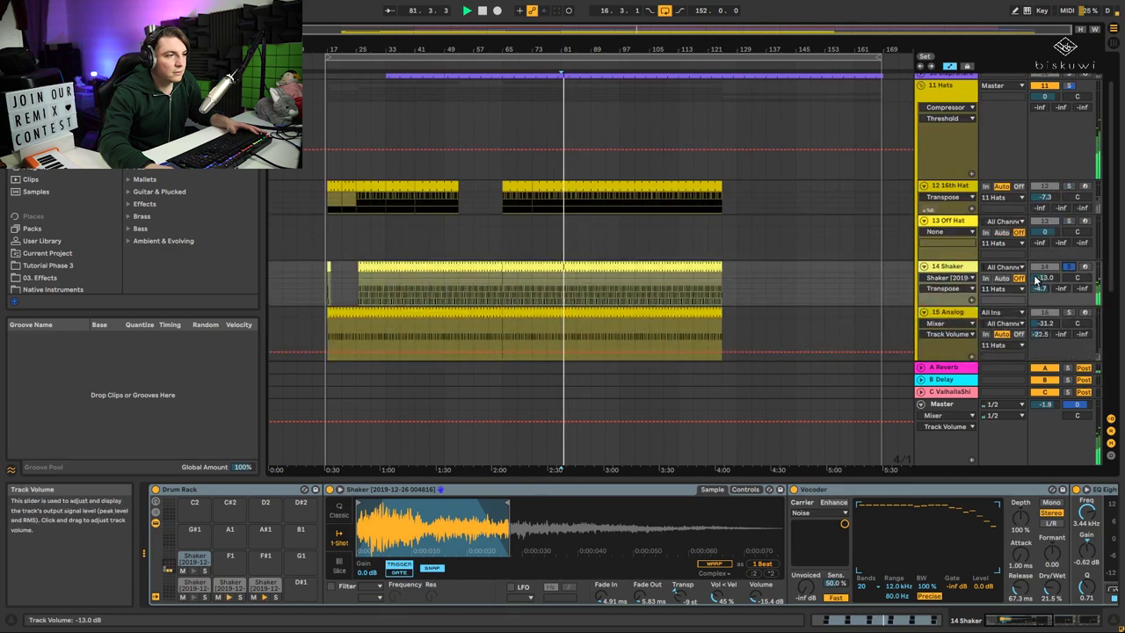
{"action": "key", "text": "space"}
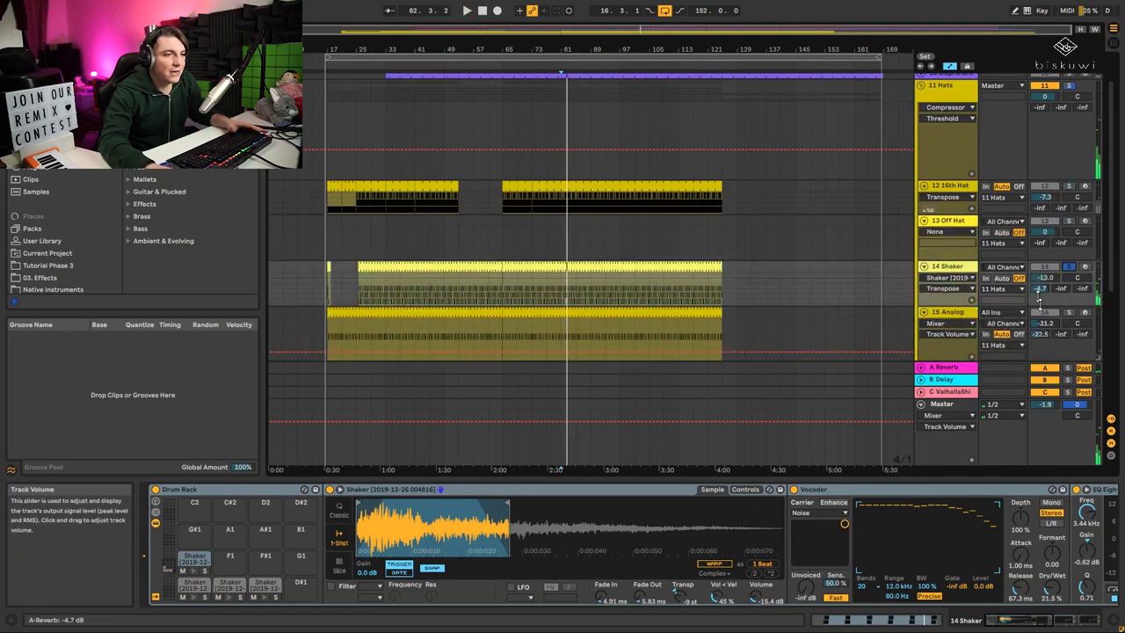
- Solo and play Analog track 15 in the Hats group and show its device chain
{"action": "scroll", "coordinate": [697, 231], "scroll_direction": "down", "scroll_amount": 1}
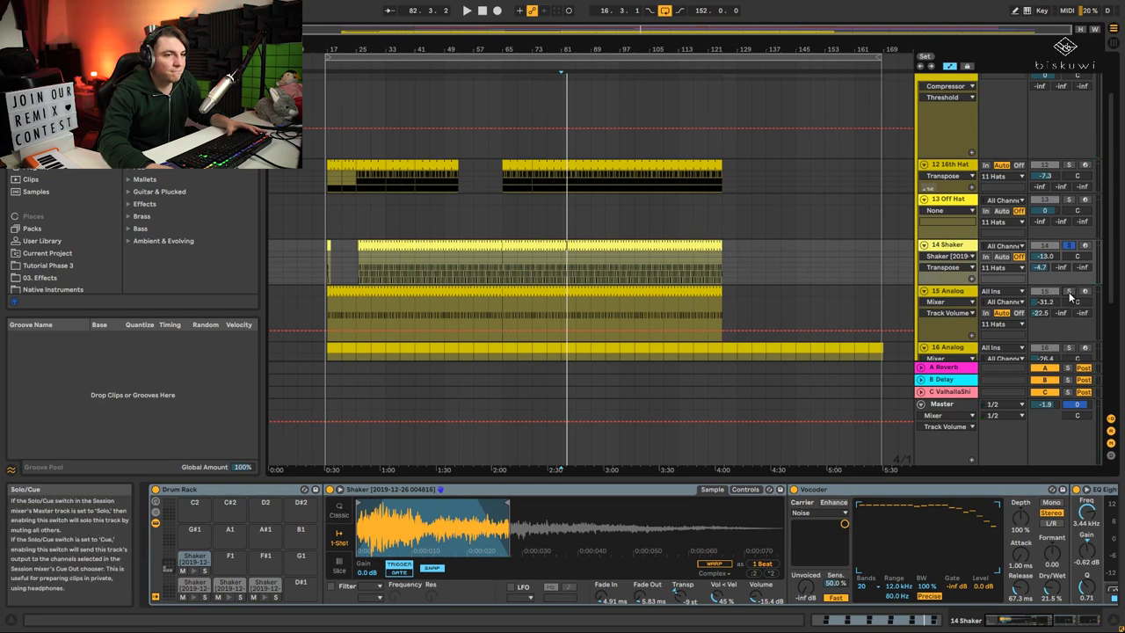
{"action": "key", "text": "space"}
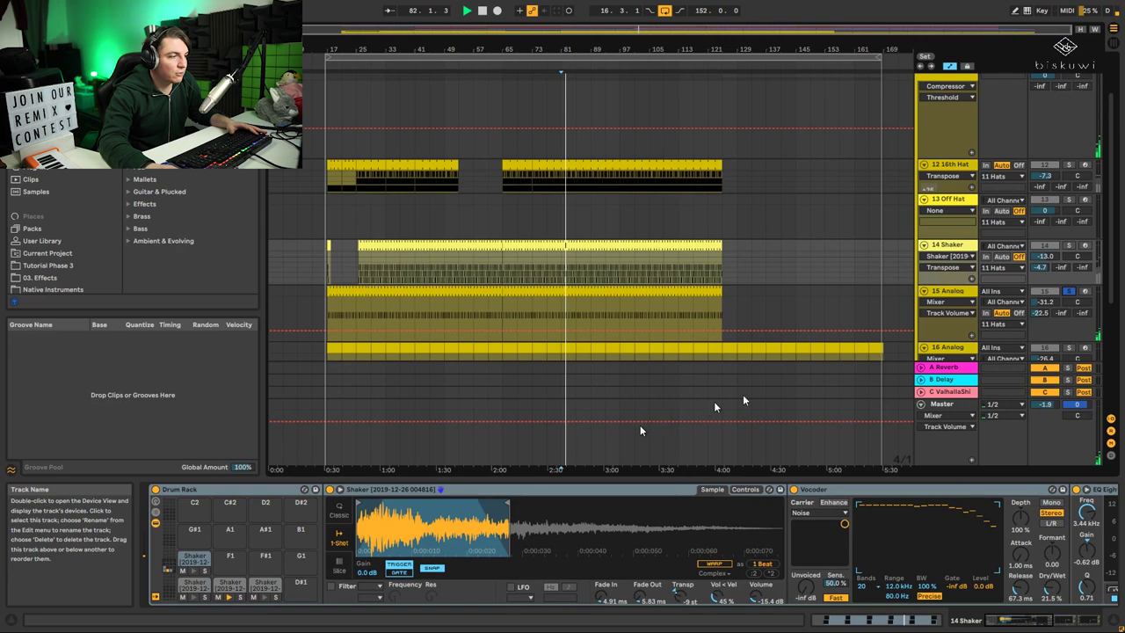
{"action": "left_click", "coordinate": [946, 290]}
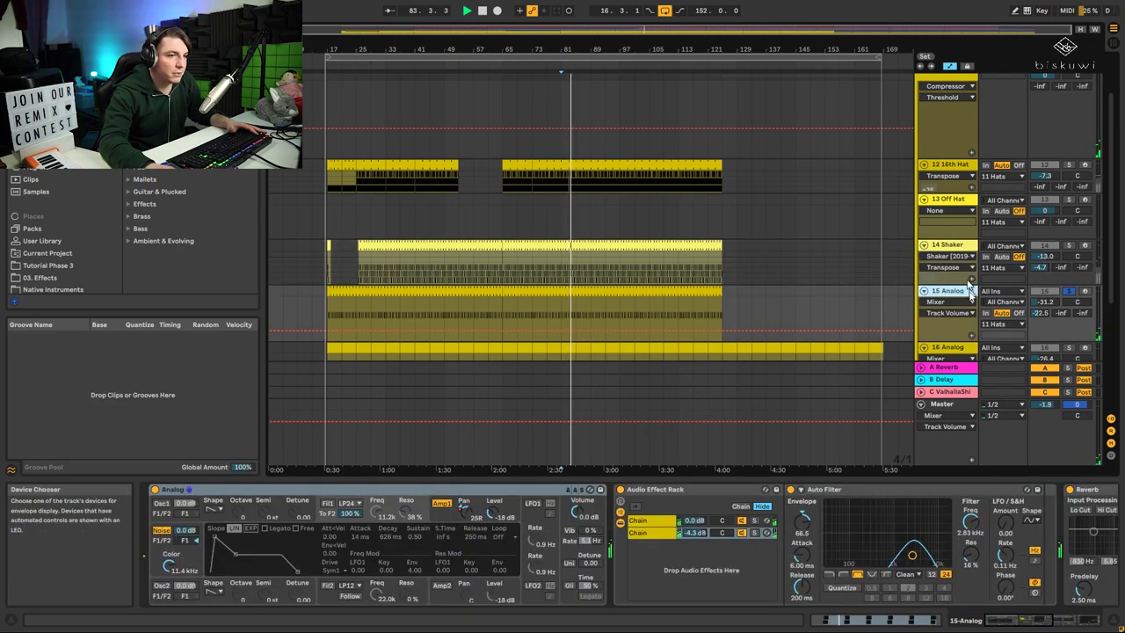
- Solo and play Analog track 16, and examine its chain of Analog, Delay, Reverb and EQ Eight
{"action": "left_click", "coordinate": [1071, 346]}
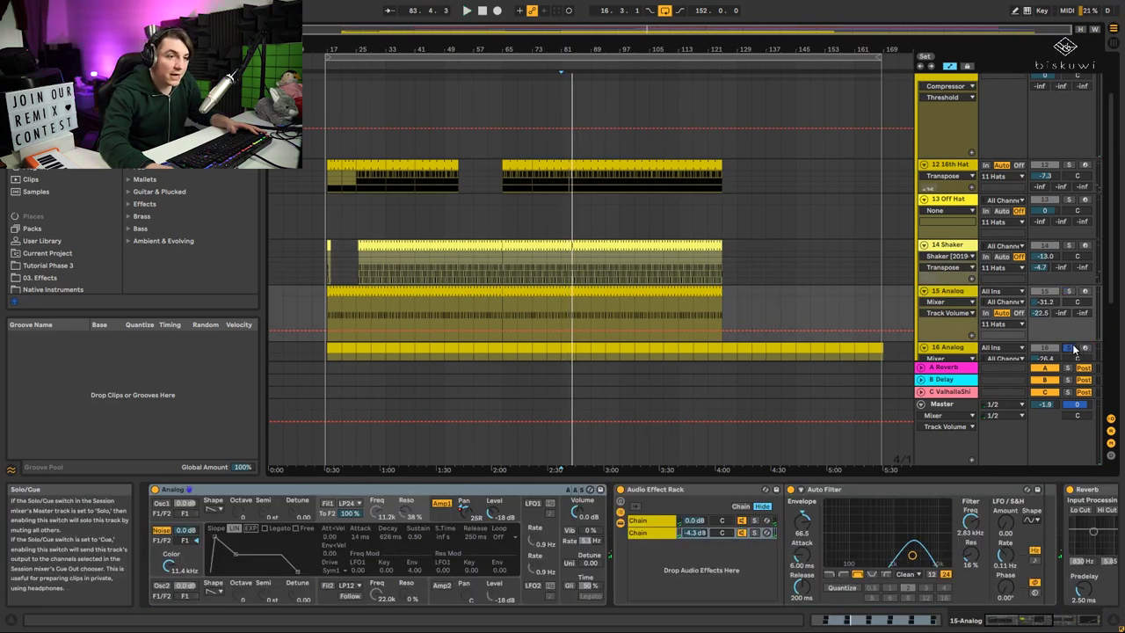
{"action": "scroll", "coordinate": [1005, 353], "scroll_direction": "down", "scroll_amount": 2}
{"action": "key", "text": "space"}
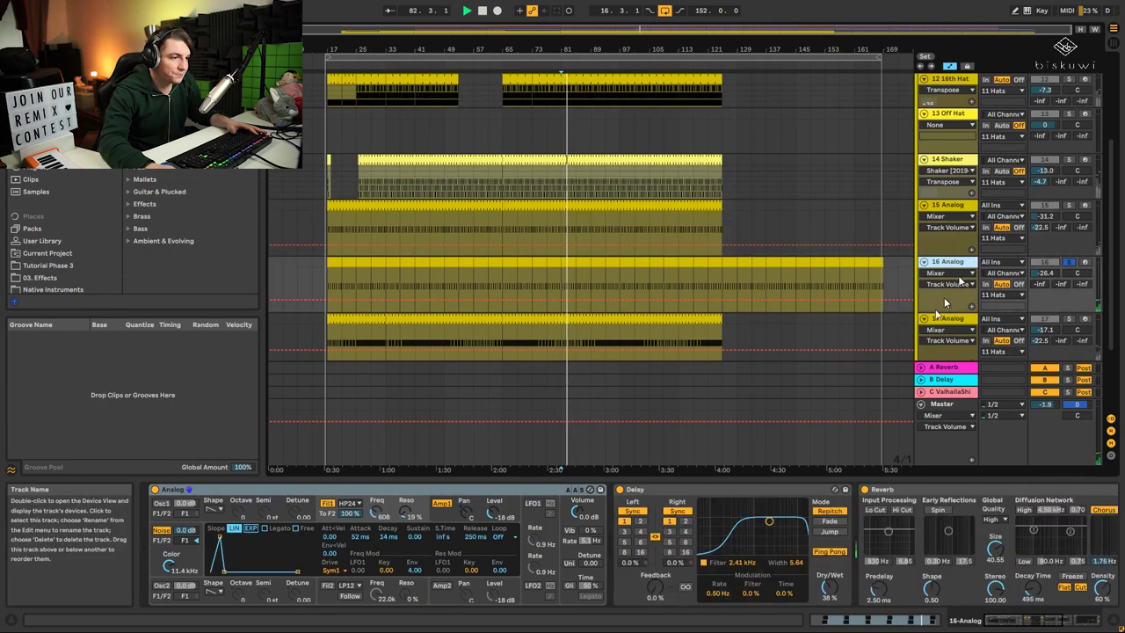
{"action": "left_click", "coordinate": [945, 301]}
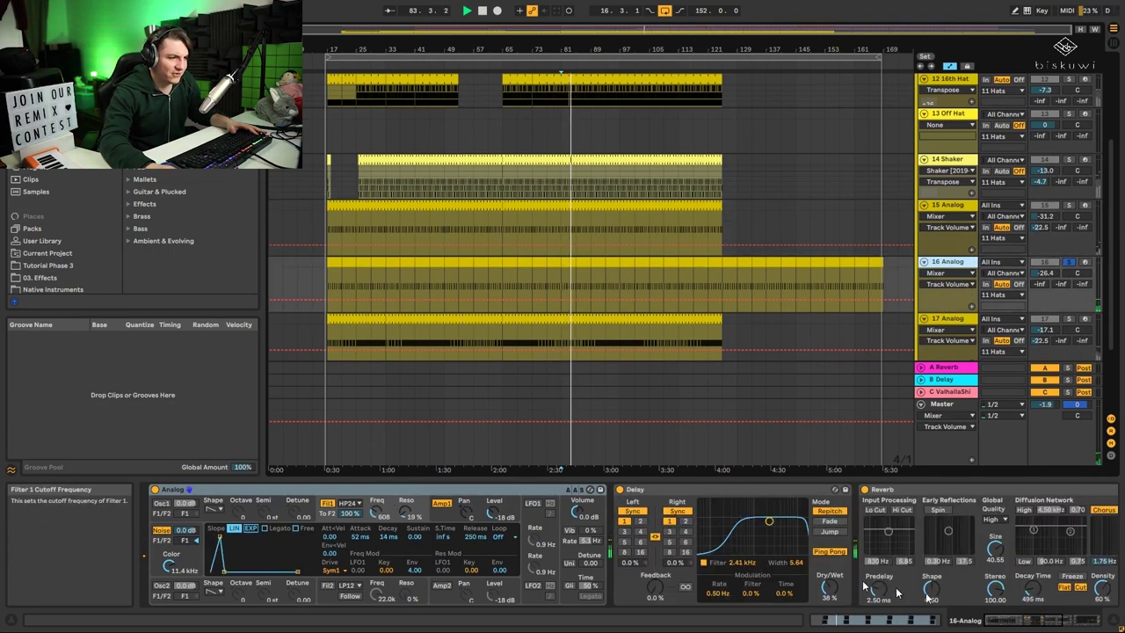
{"action": "left_click_drag", "start_coordinate": [1050, 621], "coordinate": [1089, 622]}
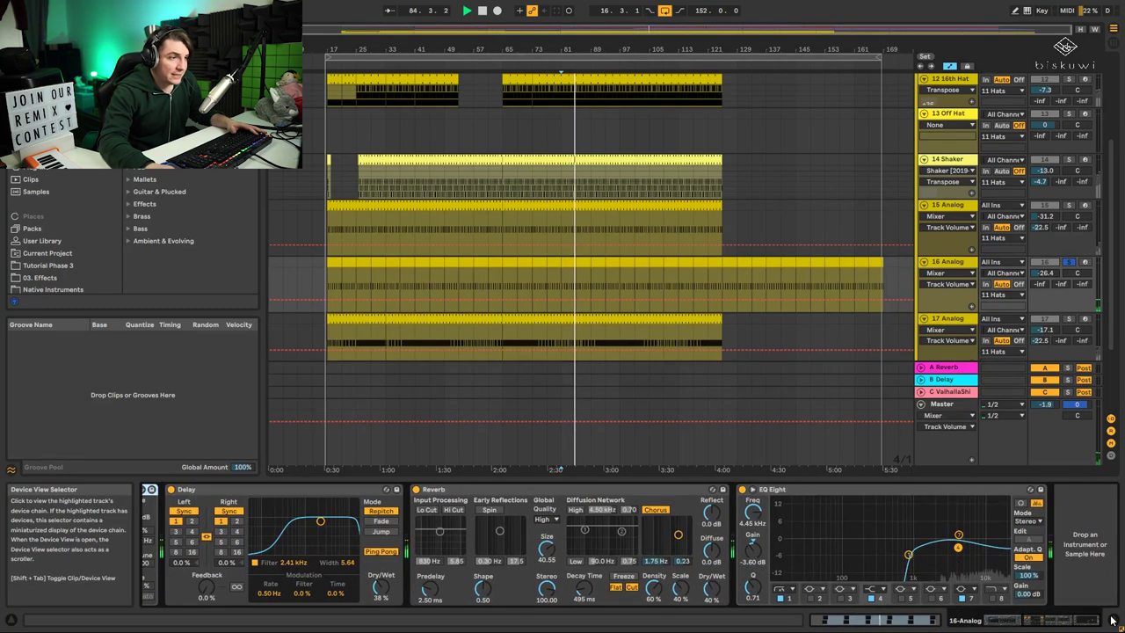
{"action": "key", "text": "space"}
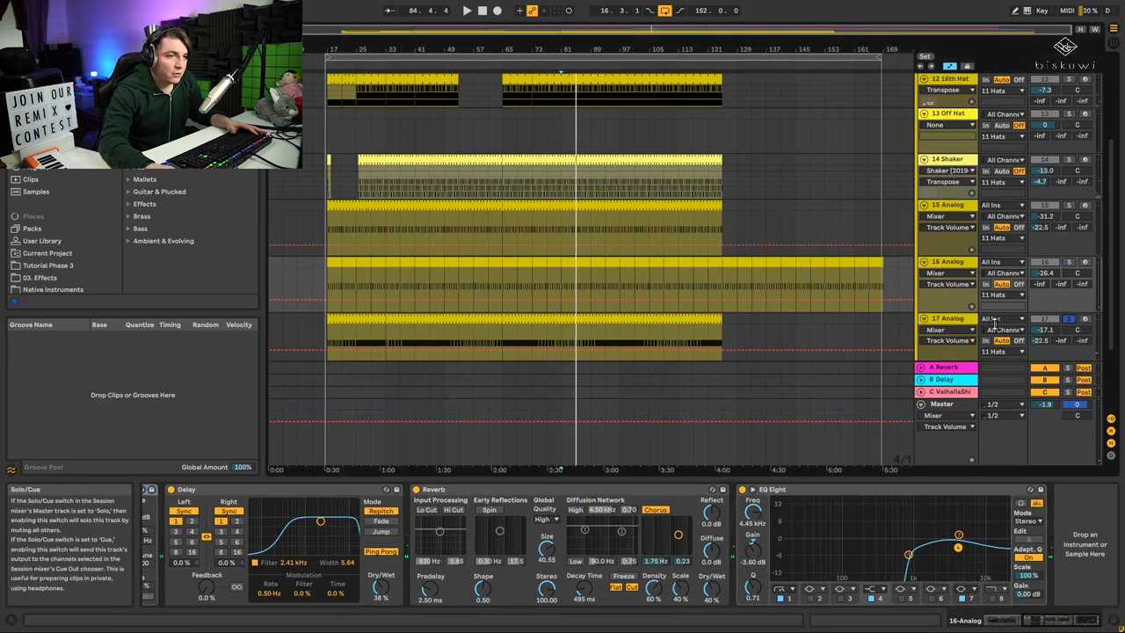
- Play the soloed Analog track 17 from bar 81, with the Analog synth at the start of the device chain in view
{"action": "key", "text": "space"}
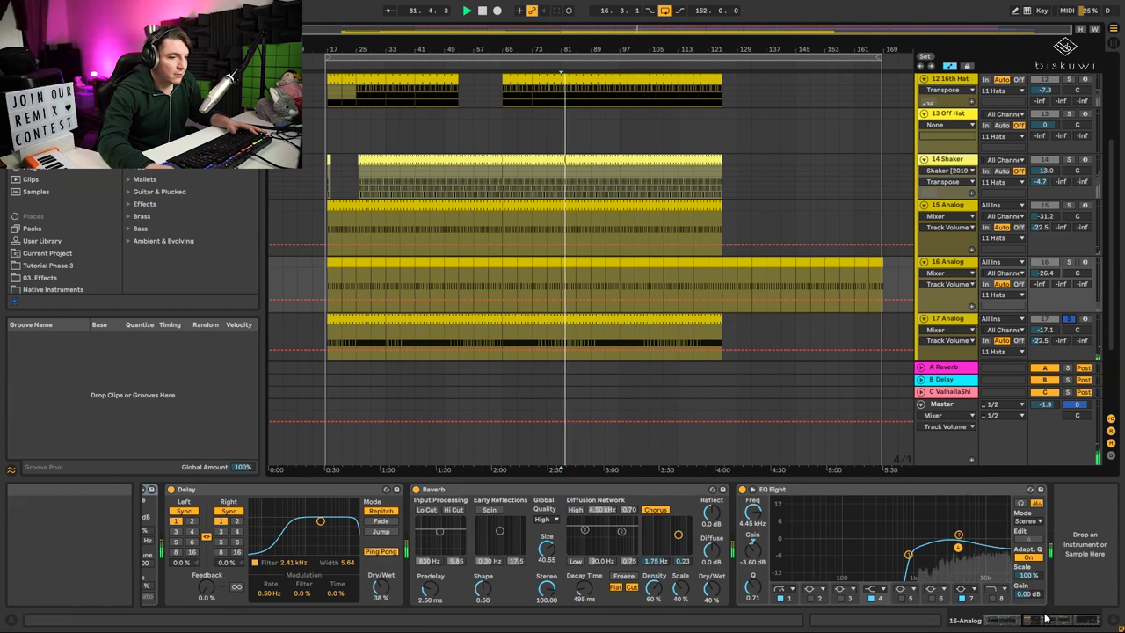
{"action": "left_click_drag", "start_coordinate": [1010, 622], "coordinate": [986, 630]}
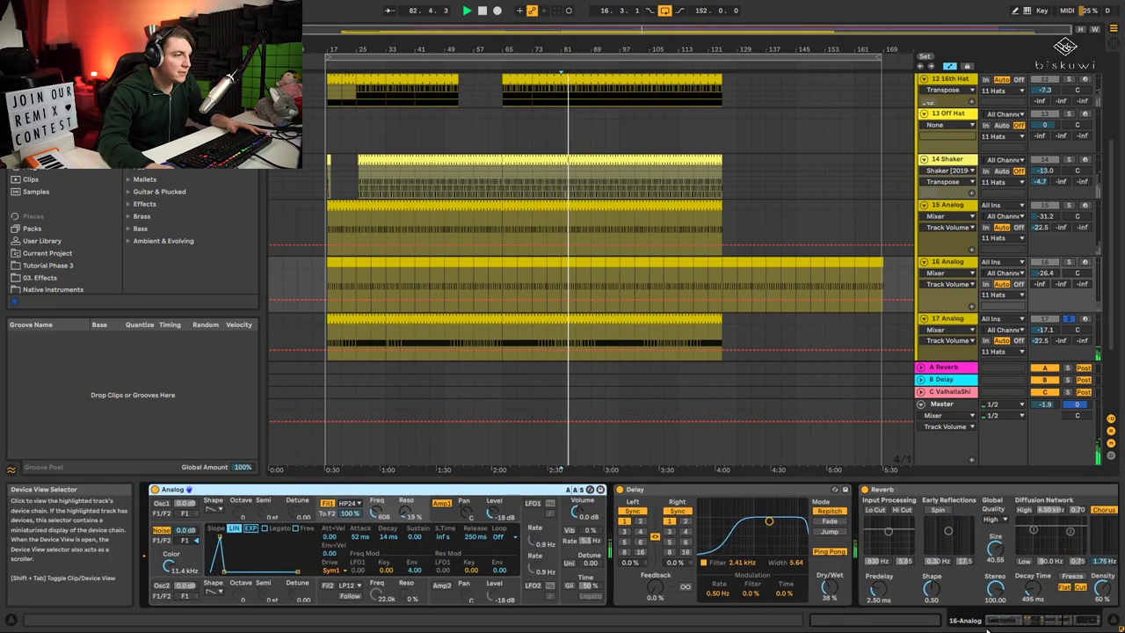
{"action": "key", "text": "space"}
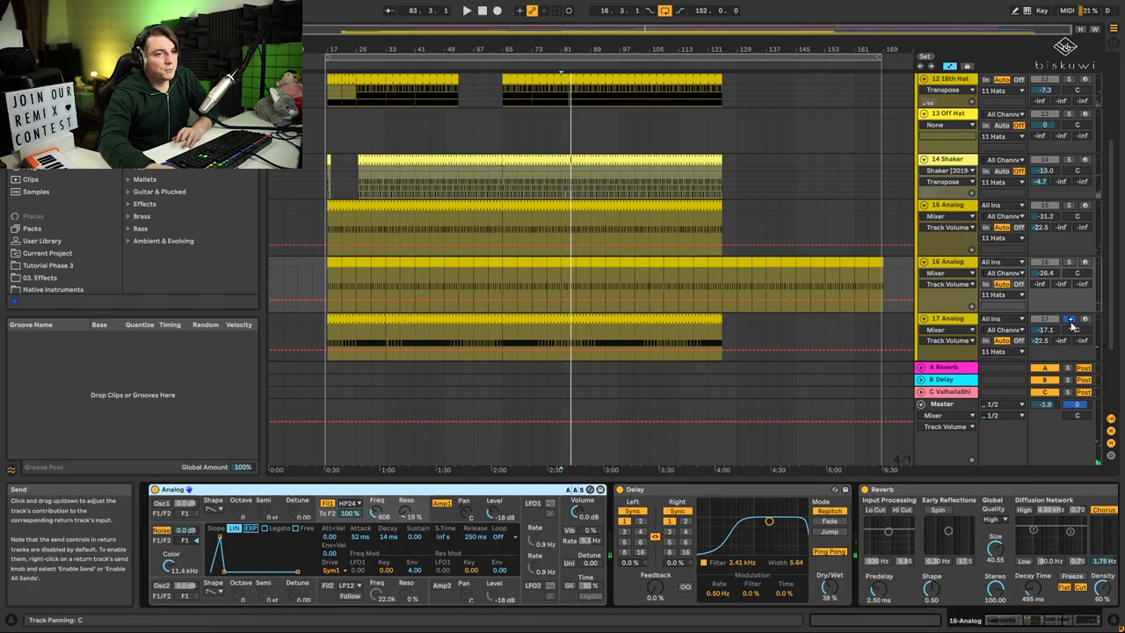
- Unsolo Analog track 17 so no solos remain, and fold the Hats group
{"action": "left_click", "coordinate": [1068, 313]}
{"action": "left_click", "coordinate": [1070, 319]}
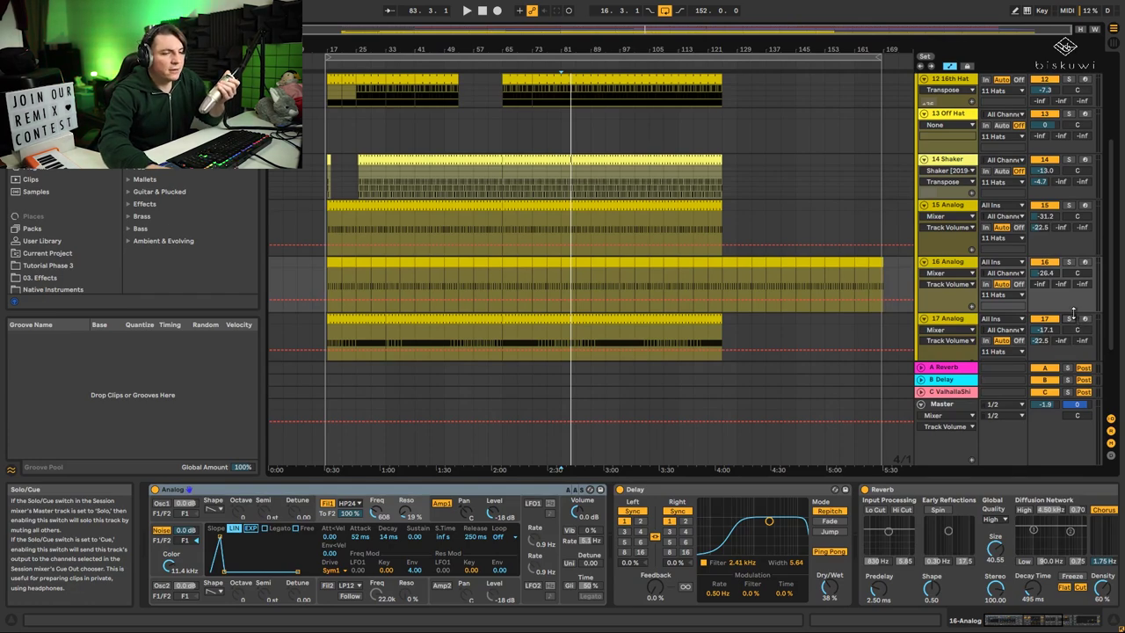
{"action": "scroll", "coordinate": [940, 116], "scroll_direction": "up", "scroll_amount": 3}
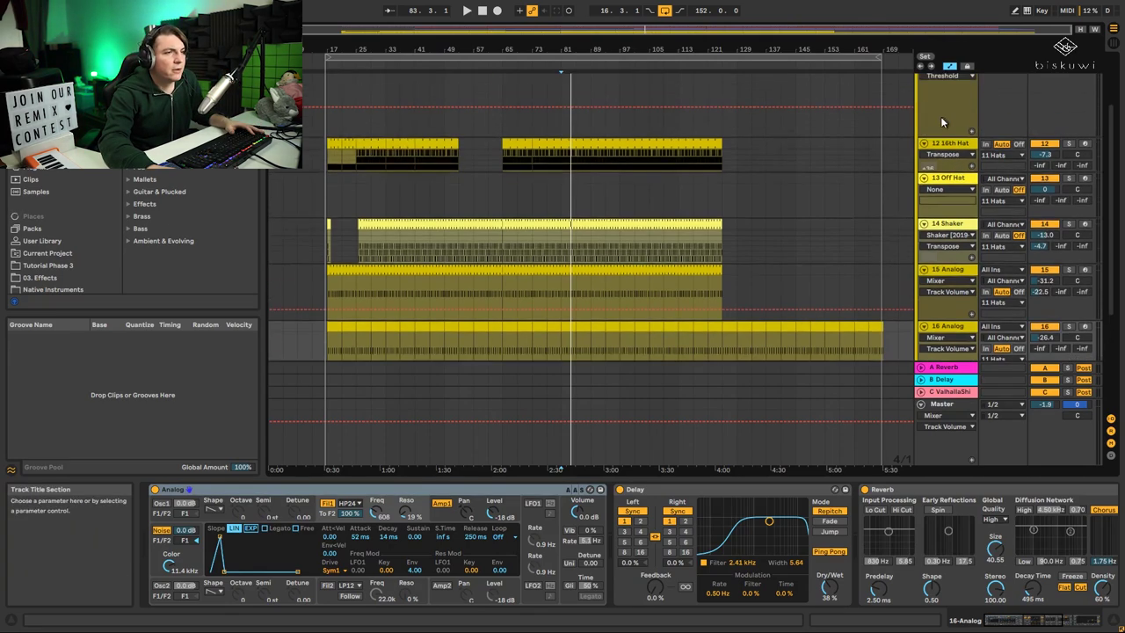
{"action": "scroll", "coordinate": [798, 160], "scroll_direction": "up", "scroll_amount": 4}
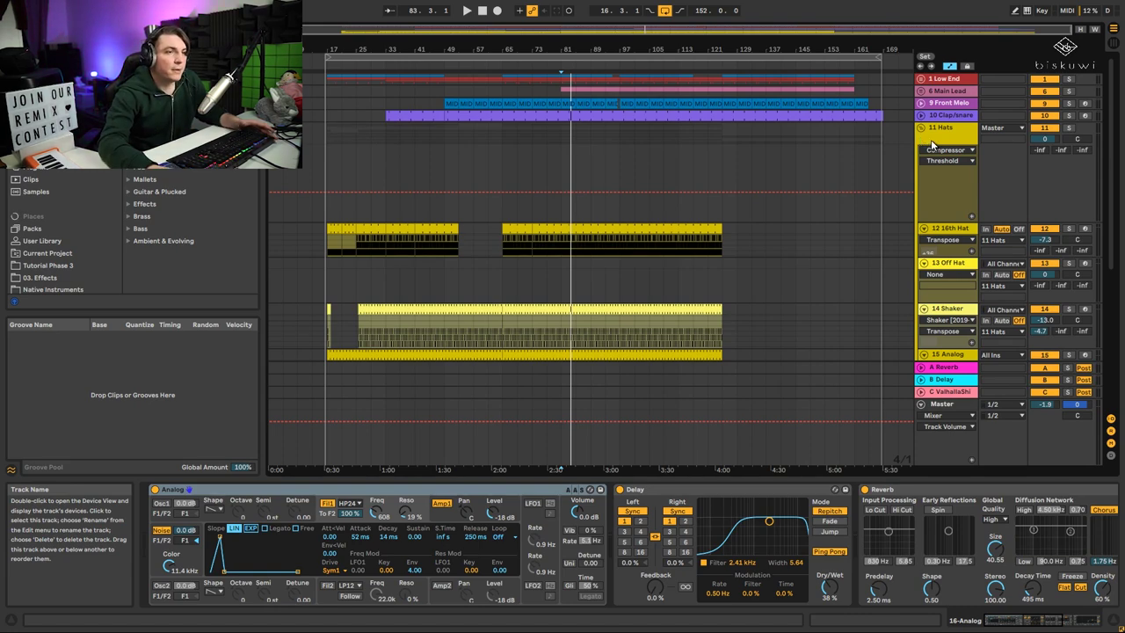
{"action": "left_click", "coordinate": [921, 128]}
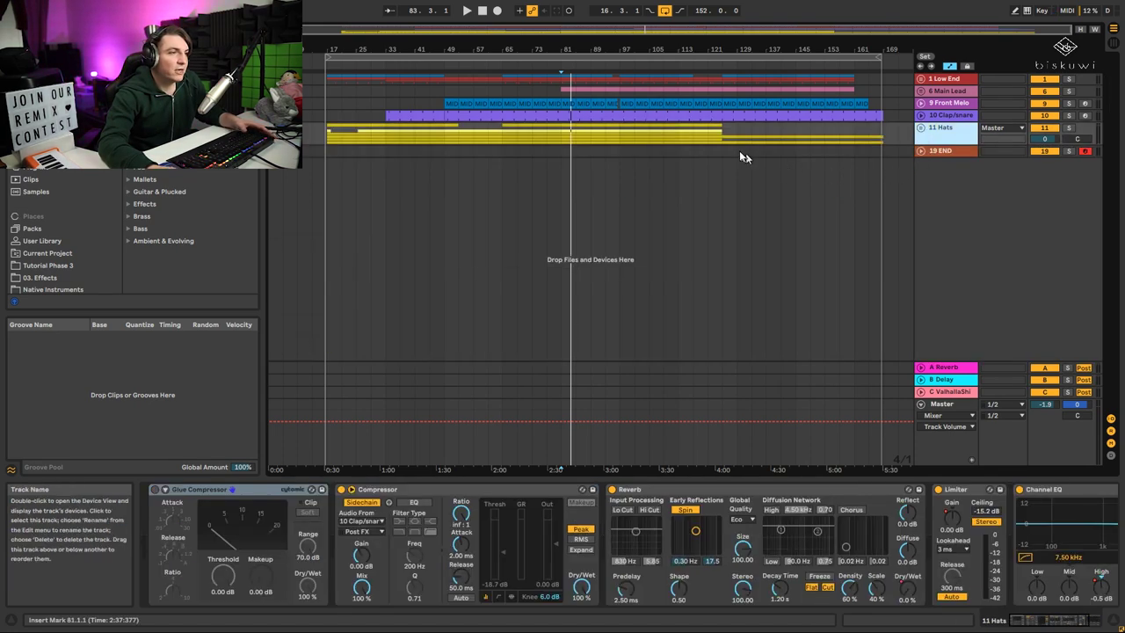
- Show the END track's device chain and place the insert marker on that track at bar 81
{"action": "left_click", "coordinate": [947, 151]}
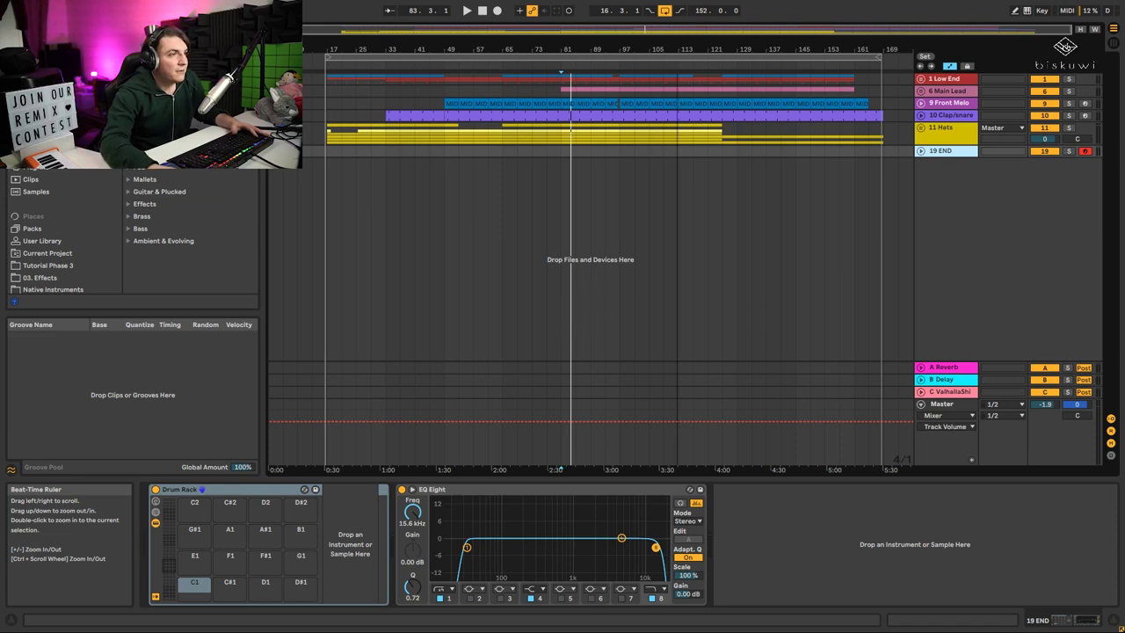
{"action": "left_click", "coordinate": [325, 153]}
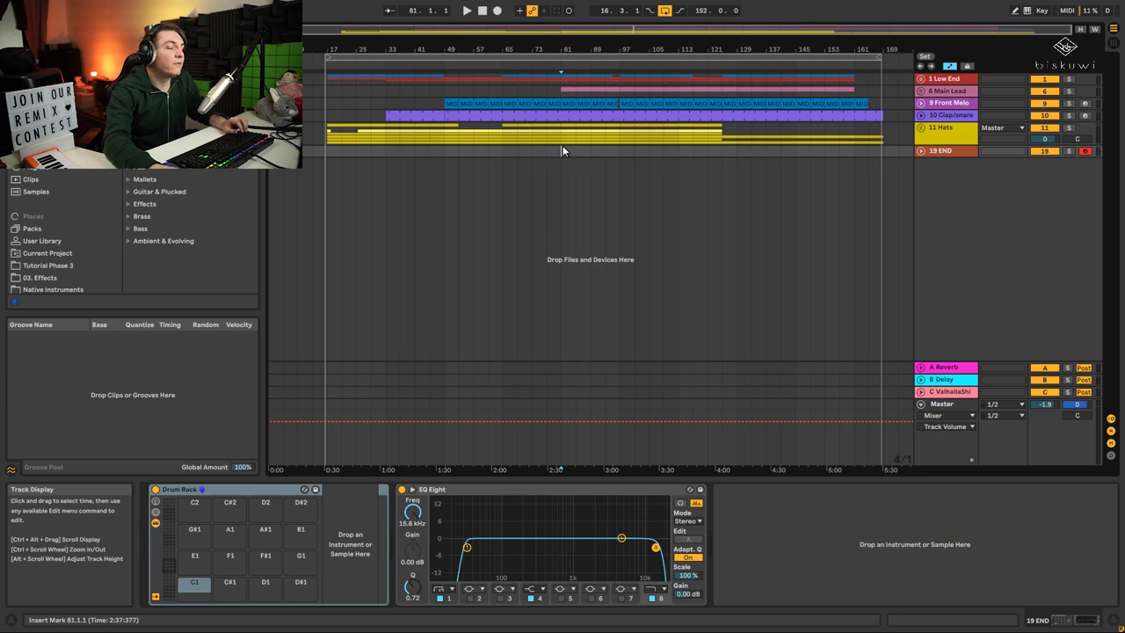
- Play the full arrangement from bar 81 and unfold the Low End and Main Lead groups
{"action": "key", "text": "space"}
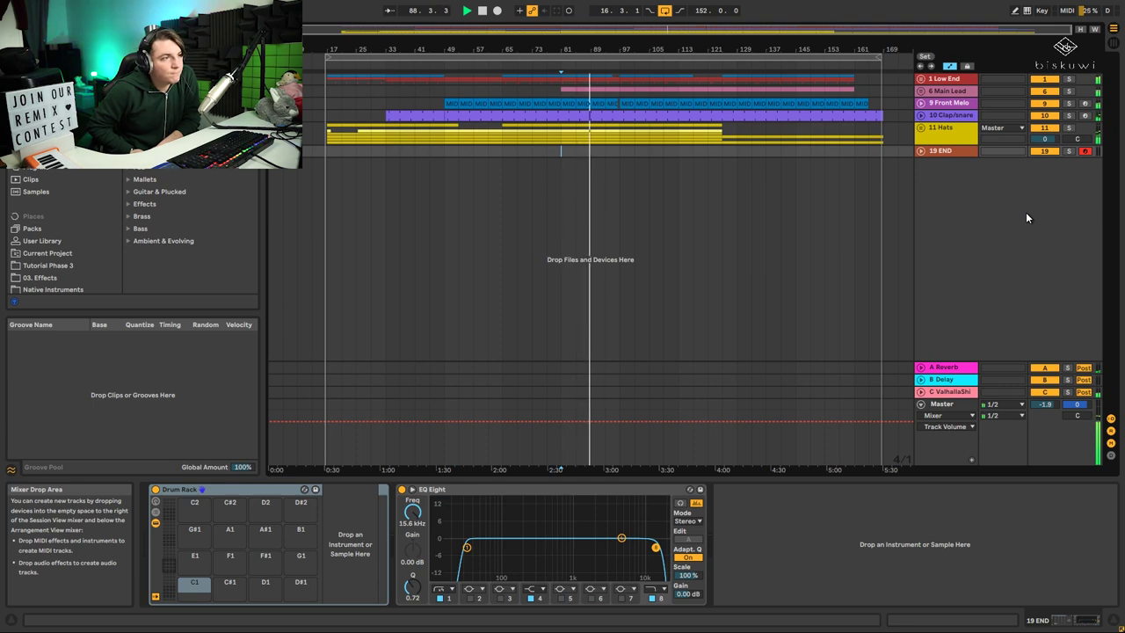
{"action": "left_click", "coordinate": [919, 79]}
{"action": "scroll", "coordinate": [745, 254], "scroll_direction": "down", "scroll_amount": 5}
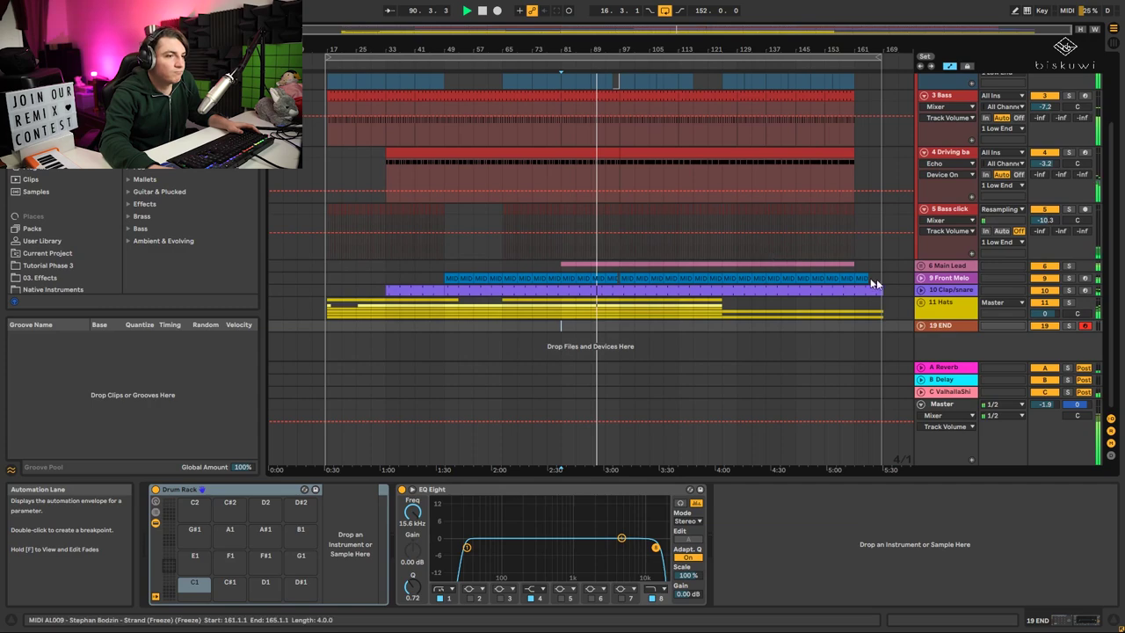
{"action": "left_click", "coordinate": [920, 264]}
{"action": "scroll", "coordinate": [920, 233], "scroll_direction": "down", "scroll_amount": 3}
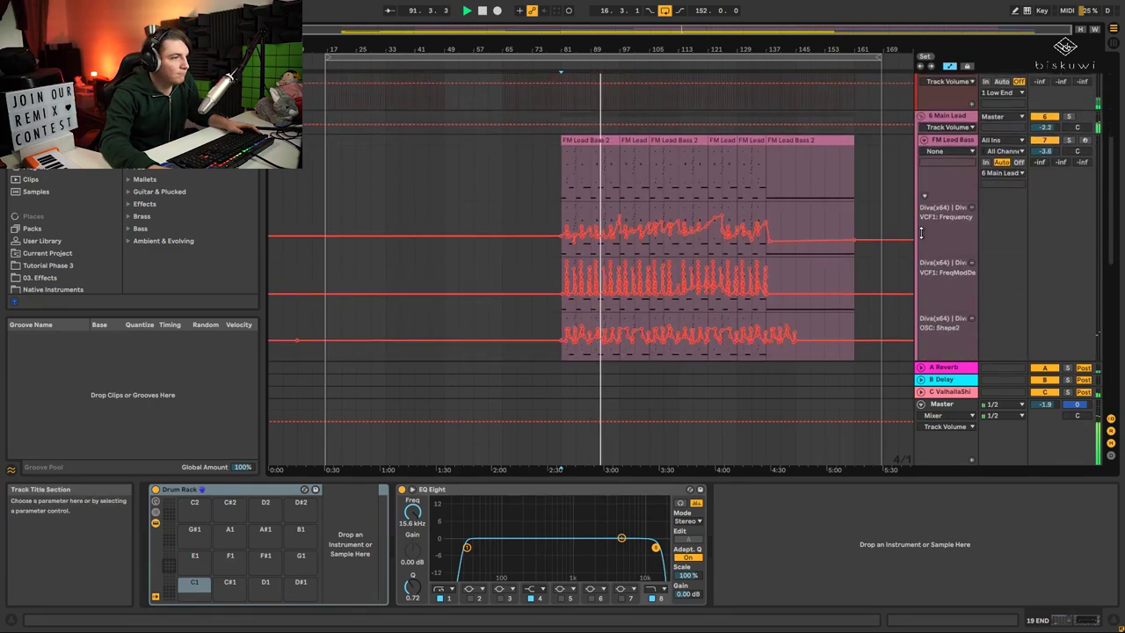
- Select the FM Lead Bass clip at bars 81 to 97 and examine its Diva automation lanes and device chain during playback
{"action": "scroll", "coordinate": [921, 233], "scroll_direction": "down", "scroll_amount": 1}
{"action": "left_click_drag", "start_coordinate": [604, 50], "coordinate": [650, 115]}
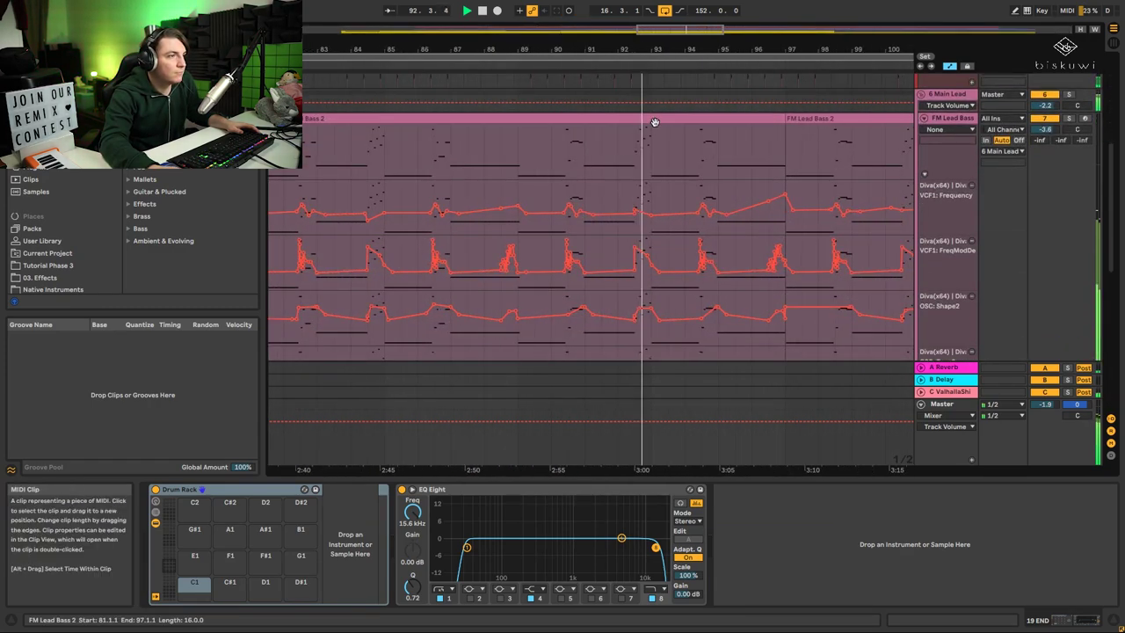
{"action": "double_click", "coordinate": [654, 121]}
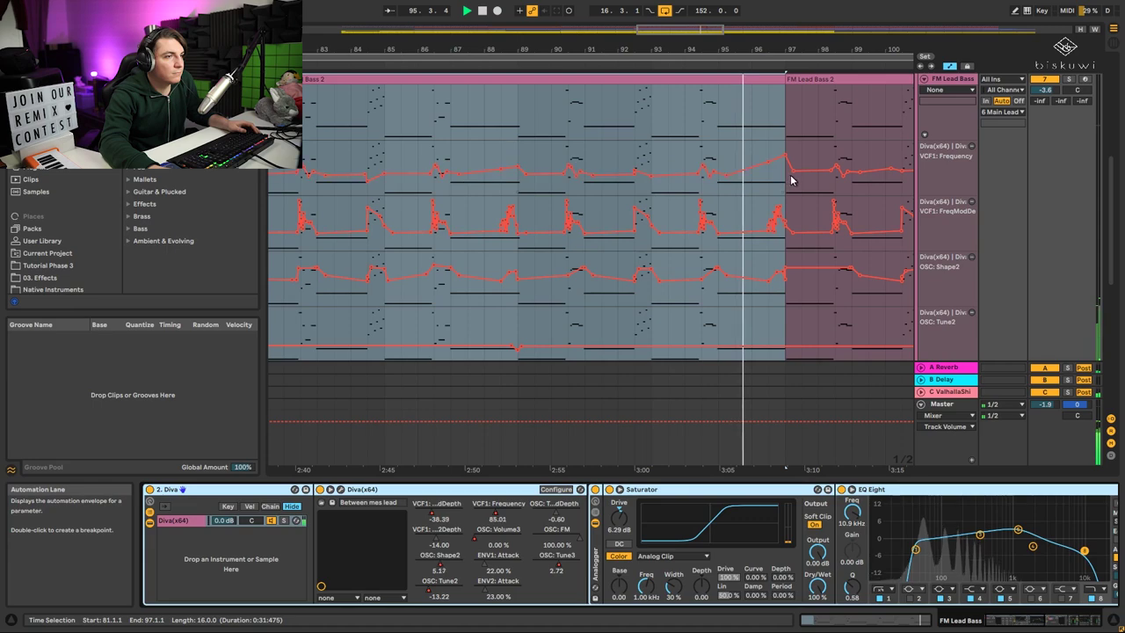
{"action": "scroll", "coordinate": [791, 180], "scroll_direction": "down", "scroll_amount": 2}
{"action": "left_click_drag", "start_coordinate": [767, 50], "coordinate": [509, 92]}
{"action": "scroll", "coordinate": [649, 107], "scroll_direction": "up", "scroll_amount": 4}
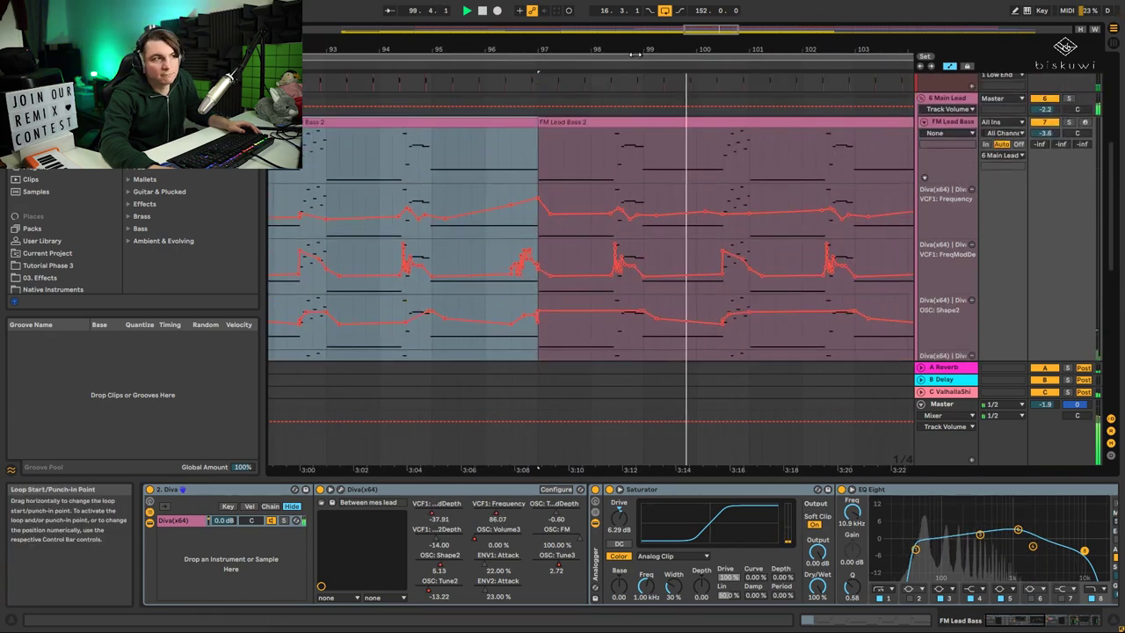
{"action": "left_click_drag", "start_coordinate": [634, 52], "coordinate": [633, 30]}
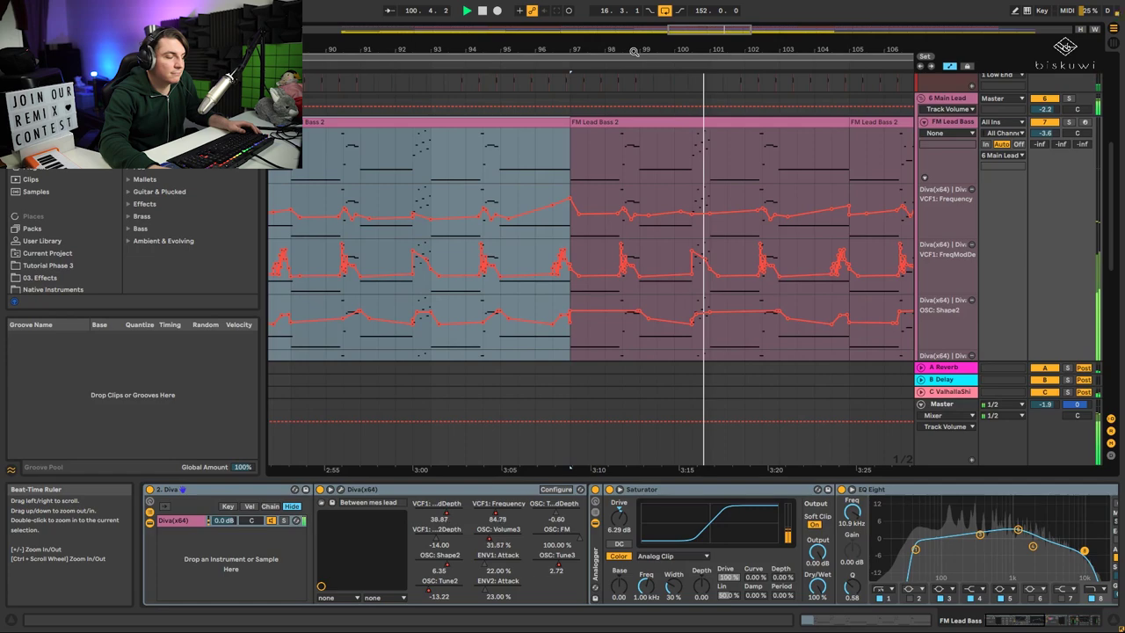
{"action": "scroll", "coordinate": [747, 158], "scroll_direction": "down", "scroll_amount": 5}
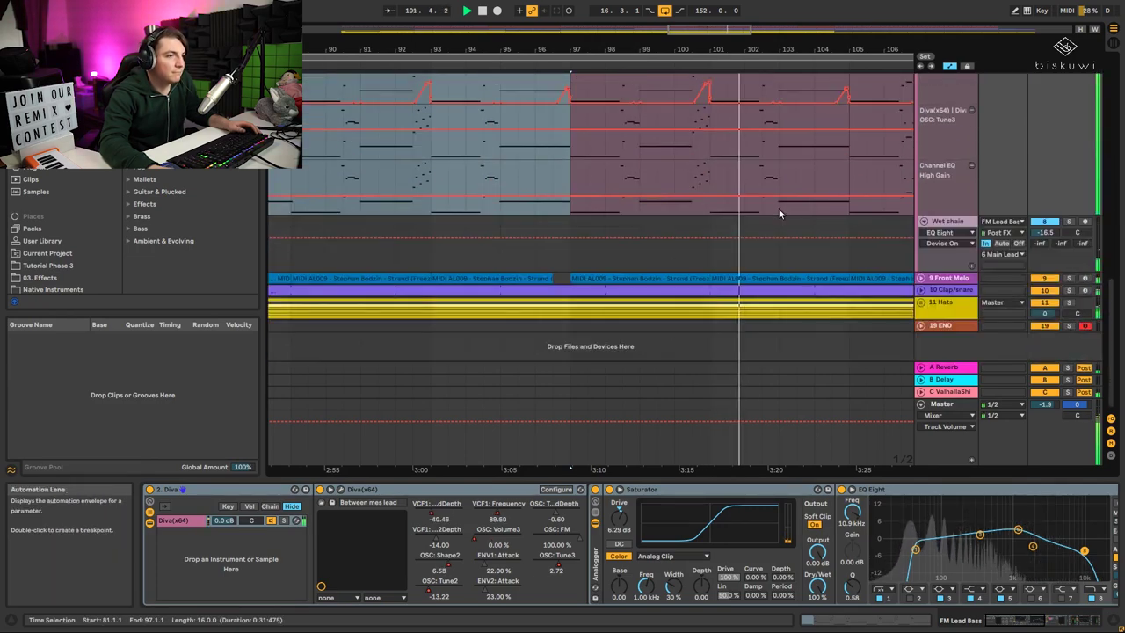
- Unfold the Front Melody track, examine the notes of its MIDI clip at bar 101, and return to its device chain
{"action": "left_click", "coordinate": [920, 278]}
{"action": "scroll", "coordinate": [849, 287], "scroll_direction": "down", "scroll_amount": 4}
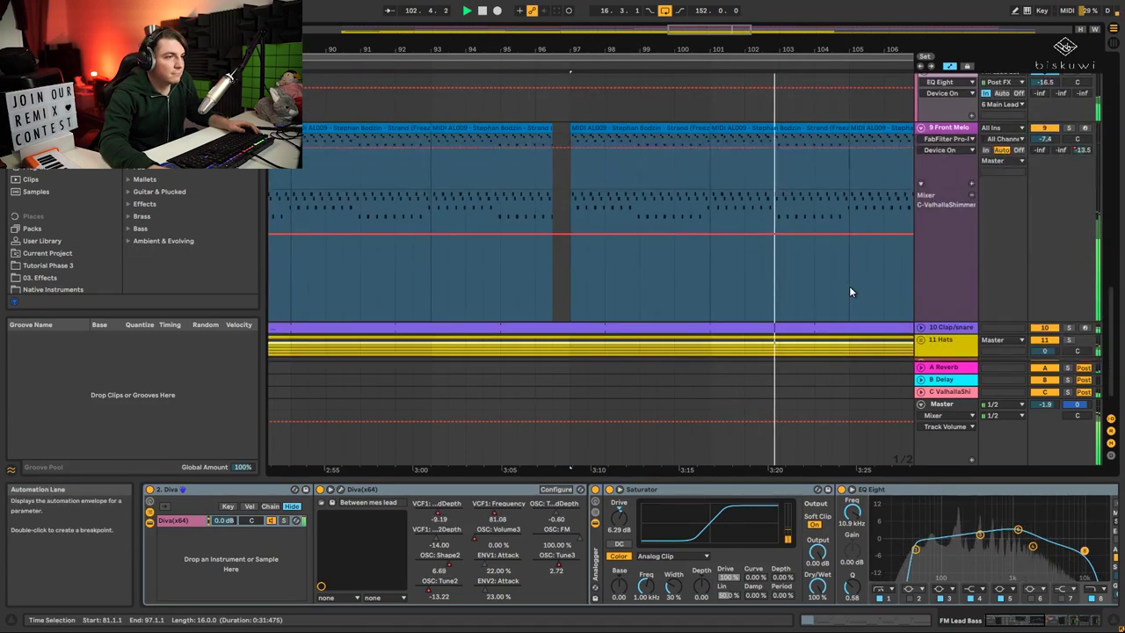
{"action": "double_click", "coordinate": [815, 127]}
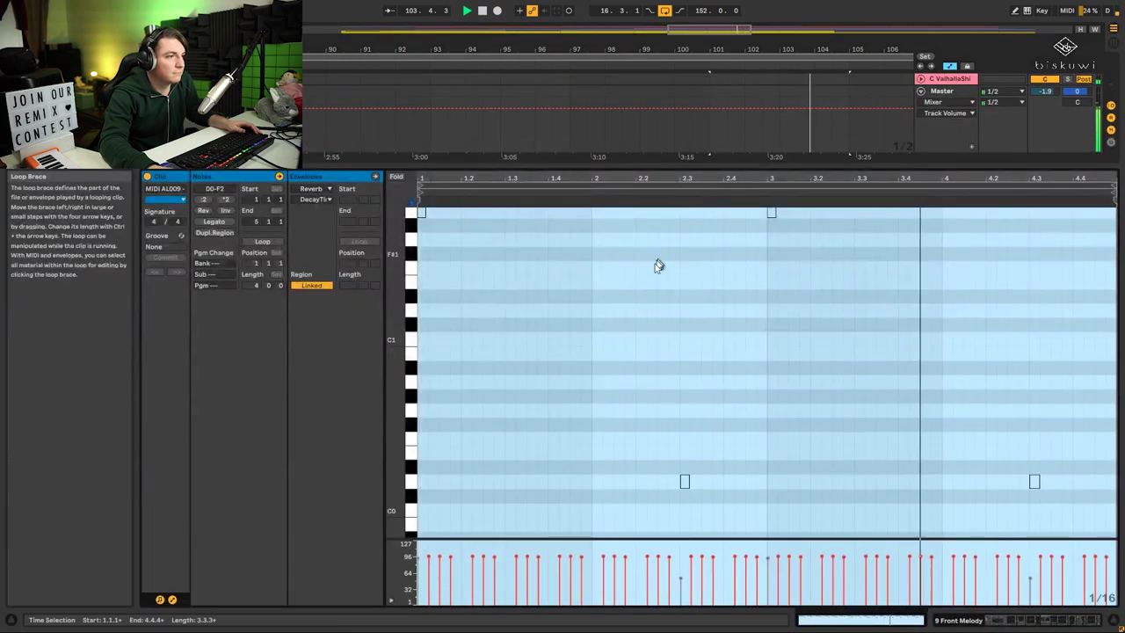
{"action": "scroll", "coordinate": [658, 283], "scroll_direction": "down", "scroll_amount": 7}
{"action": "scroll", "coordinate": [660, 285], "scroll_direction": "up", "scroll_amount": 6}
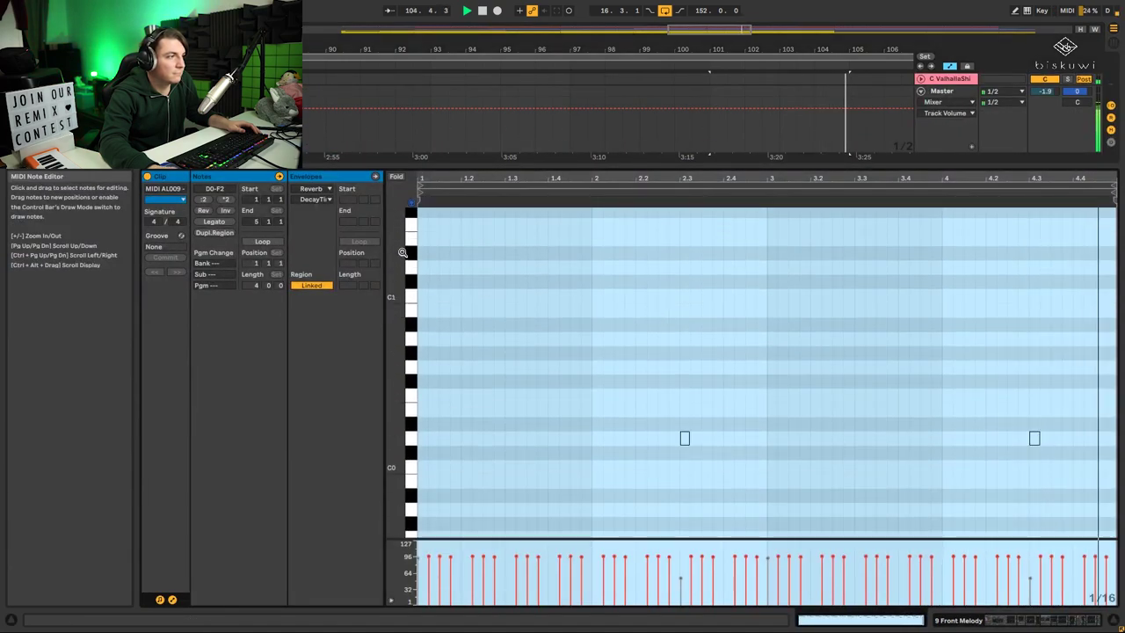
{"action": "left_click_drag", "start_coordinate": [402, 254], "coordinate": [374, 297]}
{"action": "left_click", "coordinate": [713, 383]}
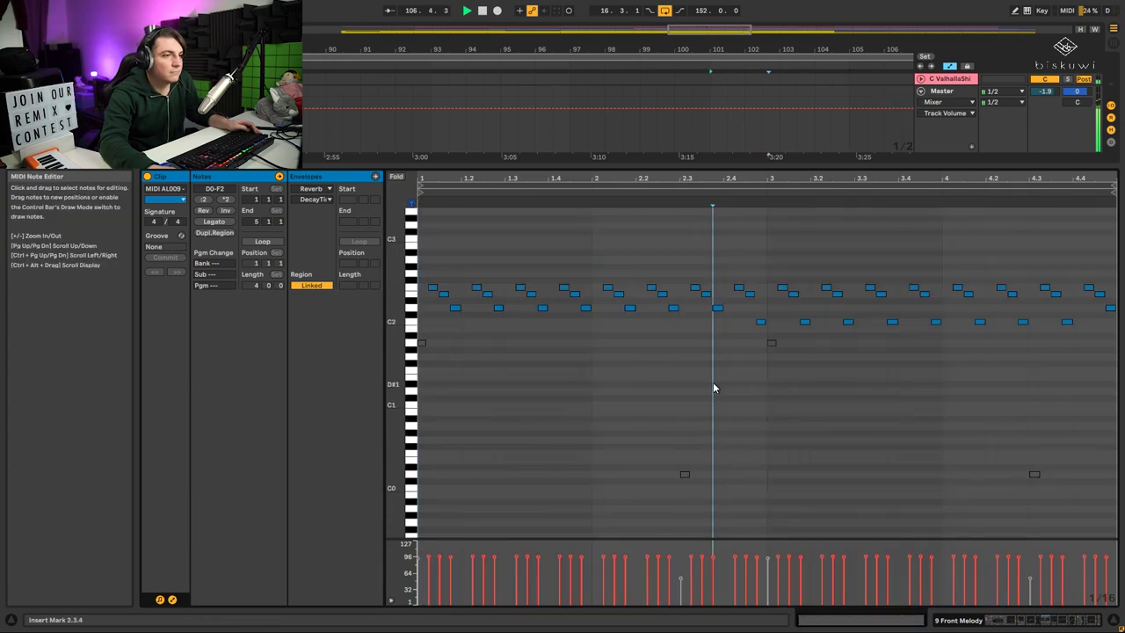
{"action": "key", "text": "shift+Tab"}
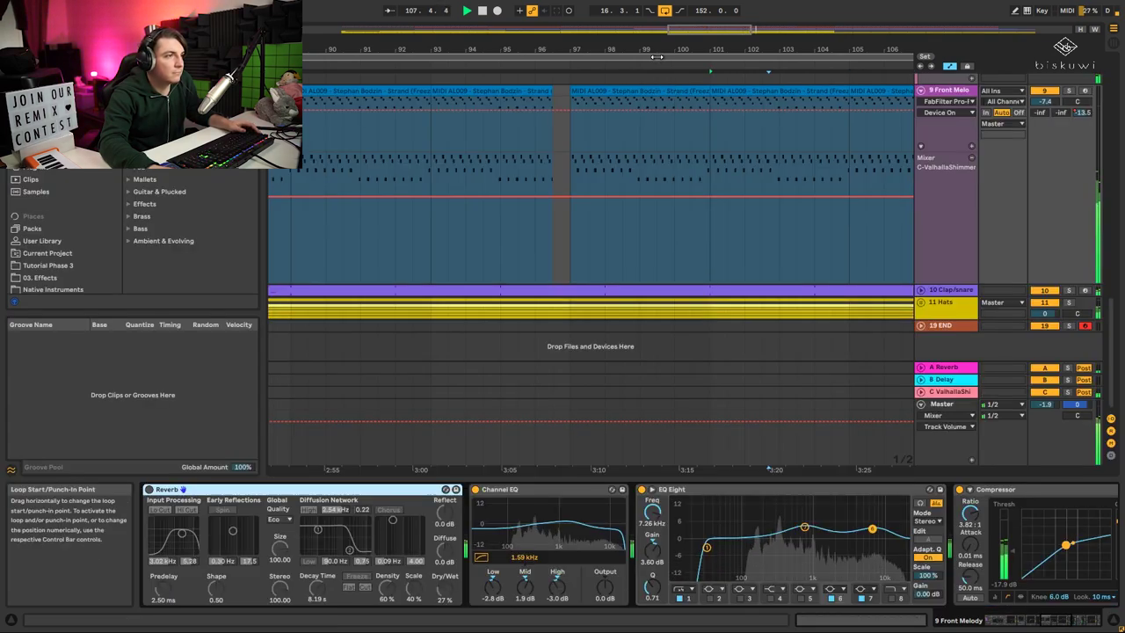
- Unfold and refold the Clap/snare track, and look through the device chains of the ValhallaShimmer, Delay and Reverb returns
{"action": "left_click_drag", "start_coordinate": [657, 50], "coordinate": [483, 13]}
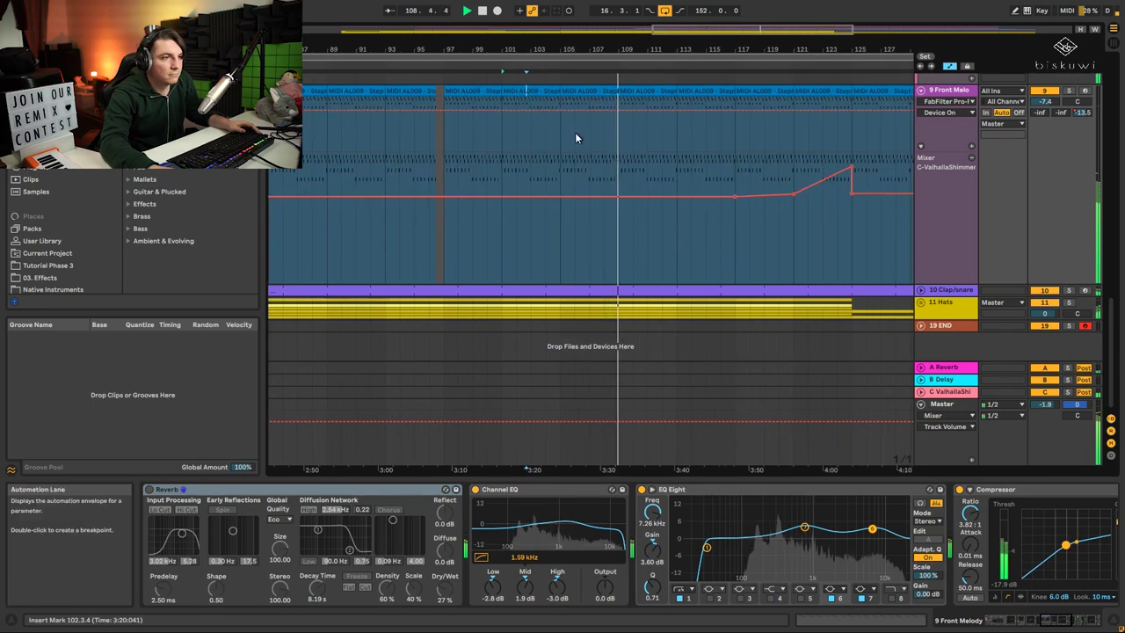
{"action": "left_click", "coordinate": [920, 291]}
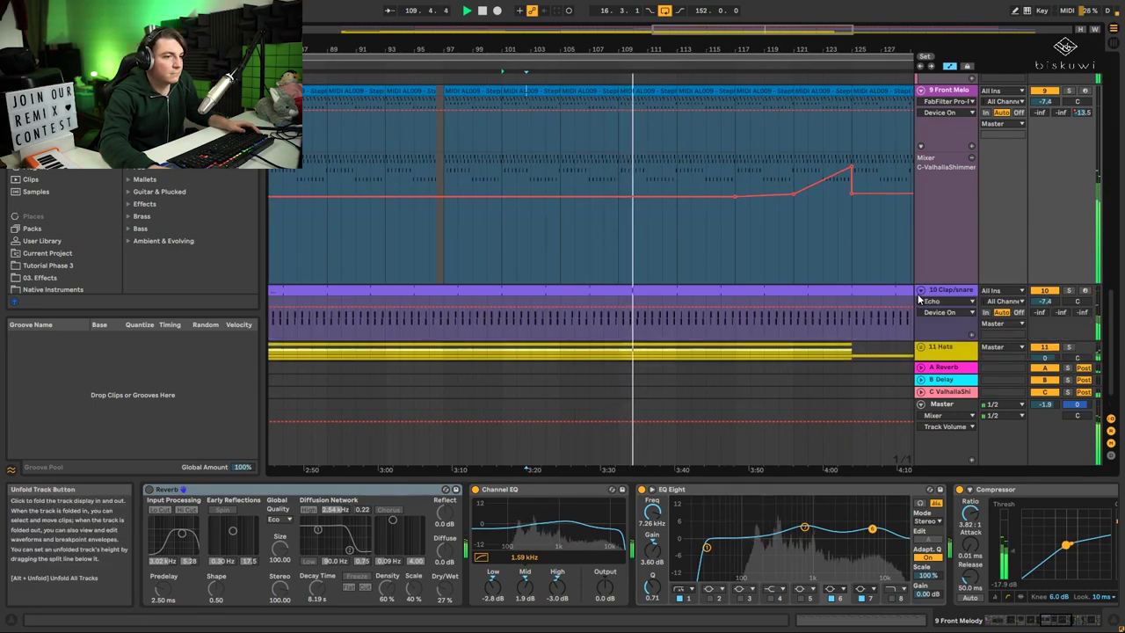
{"action": "left_click", "coordinate": [920, 291]}
{"action": "left_click", "coordinate": [941, 391]}
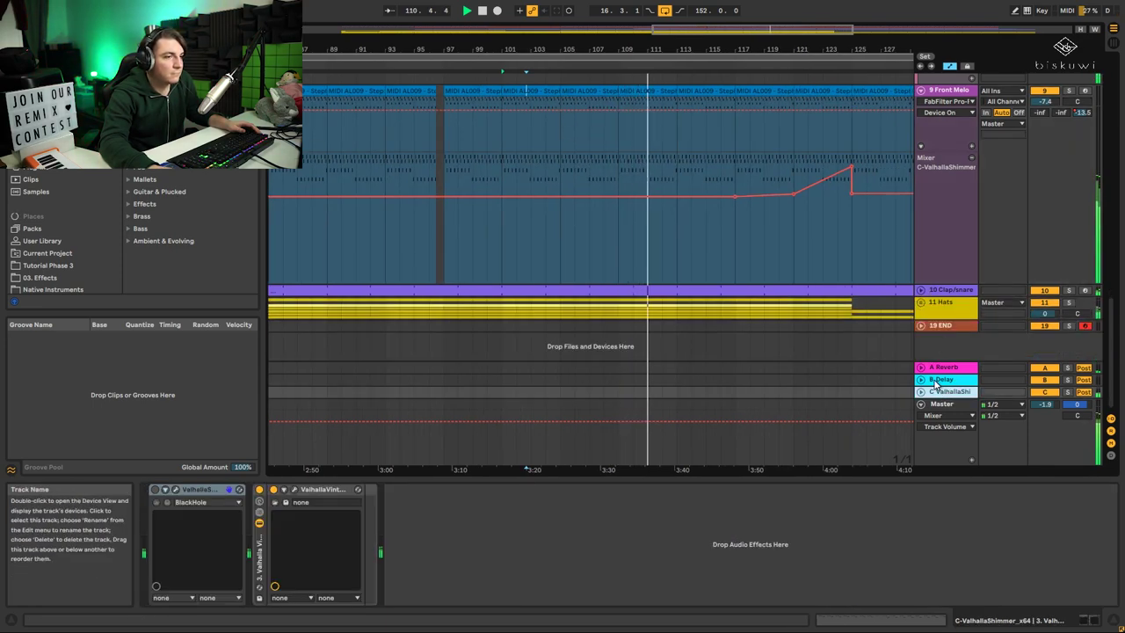
{"action": "left_click", "coordinate": [936, 380]}
{"action": "left_click", "coordinate": [939, 367]}
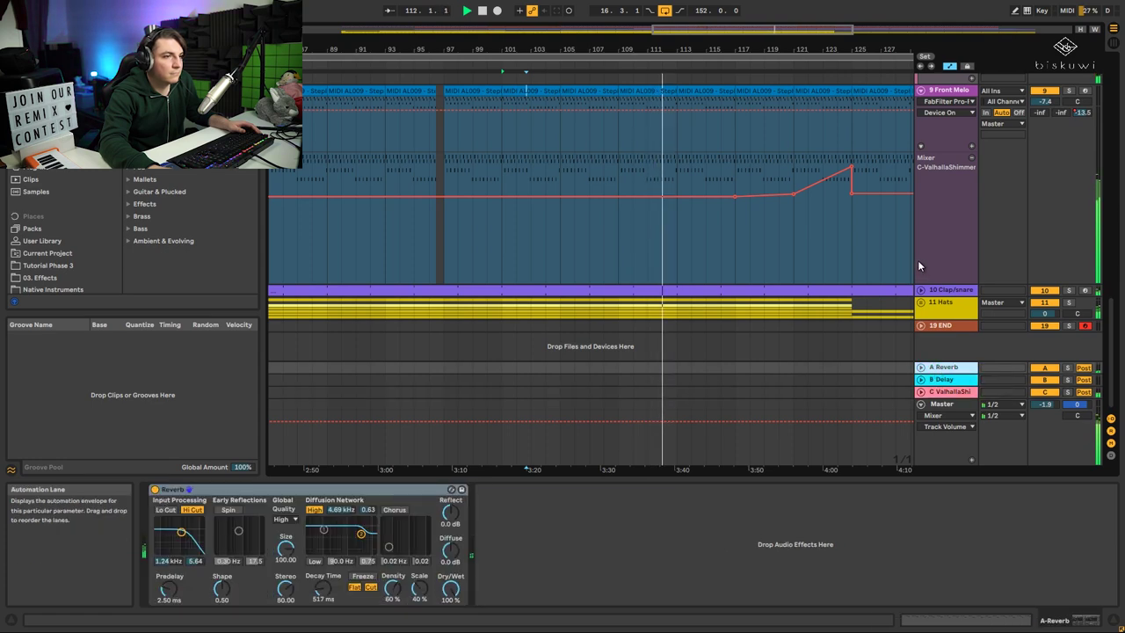
- Review the Front Melody's ValhallaShimmer send automation leading up to bar 125, and fold all tracks
{"action": "scroll", "coordinate": [894, 90], "scroll_direction": "up", "scroll_amount": 2}
{"action": "left_click_drag", "start_coordinate": [690, 51], "coordinate": [646, 37]}
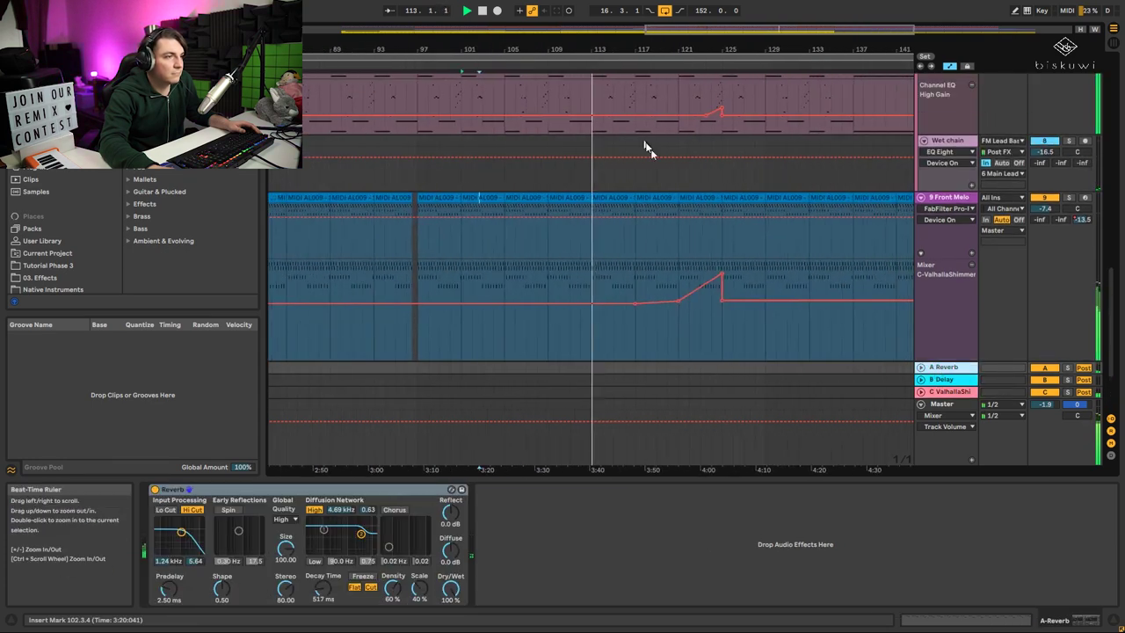
{"action": "scroll", "coordinate": [650, 148], "scroll_direction": "down", "scroll_amount": 2}
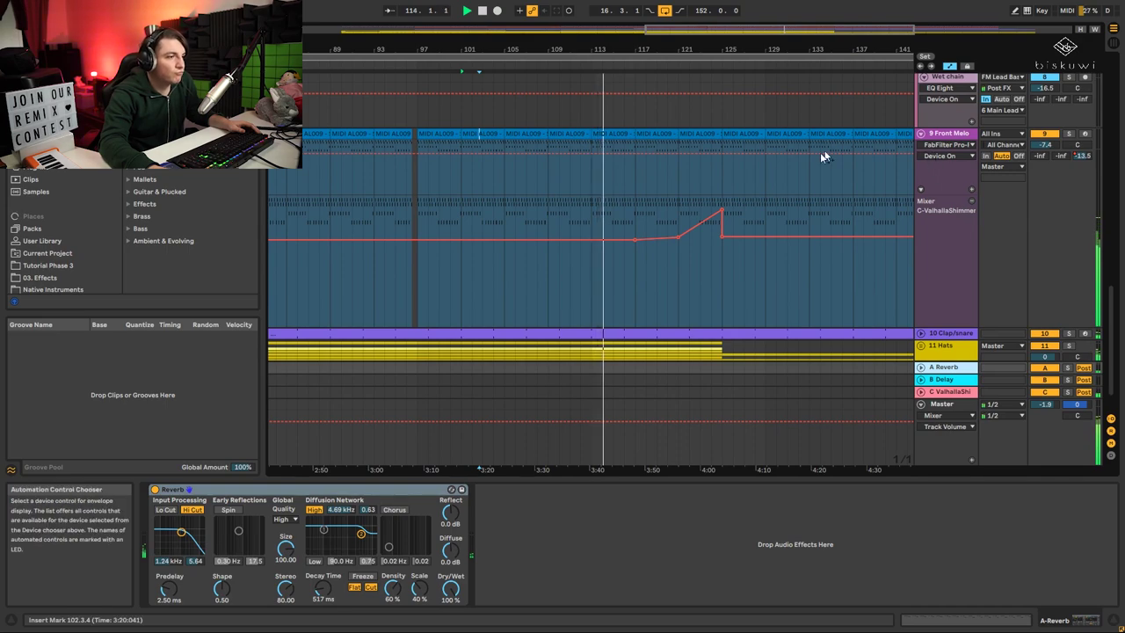
{"action": "scroll", "coordinate": [824, 156], "scroll_direction": "down", "scroll_amount": 2}
{"action": "left_click", "coordinate": [920, 90], "text": "alt"}
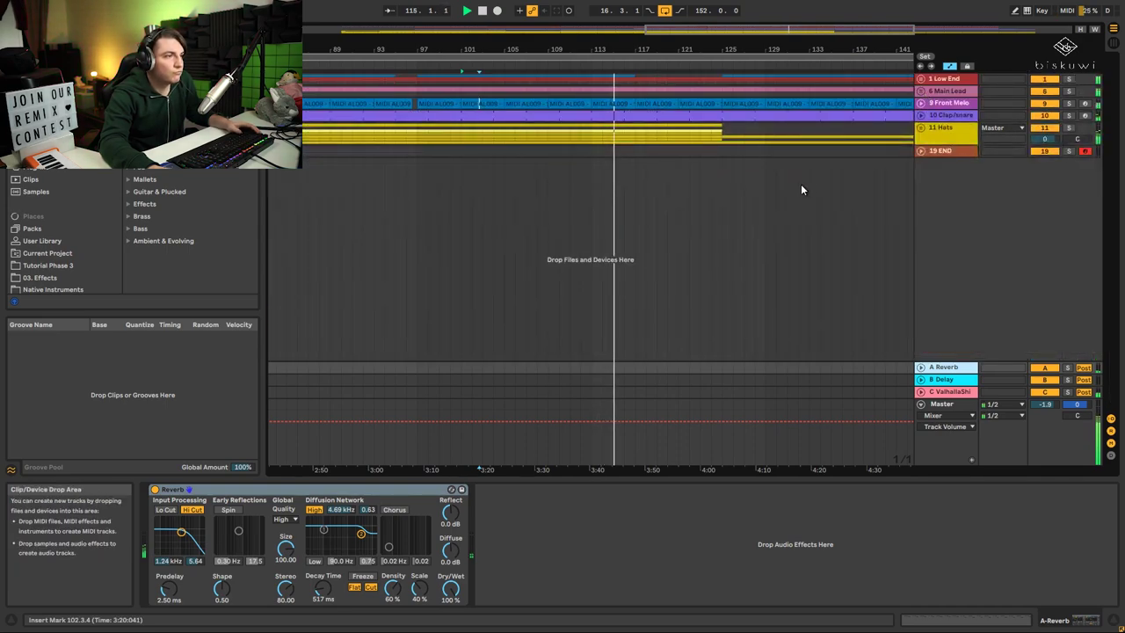
- Unfold the Low End group with all its tracks and follow the kick and bass layers through the section around bar 125
{"action": "left_click", "coordinate": [921, 79], "text": "alt"}
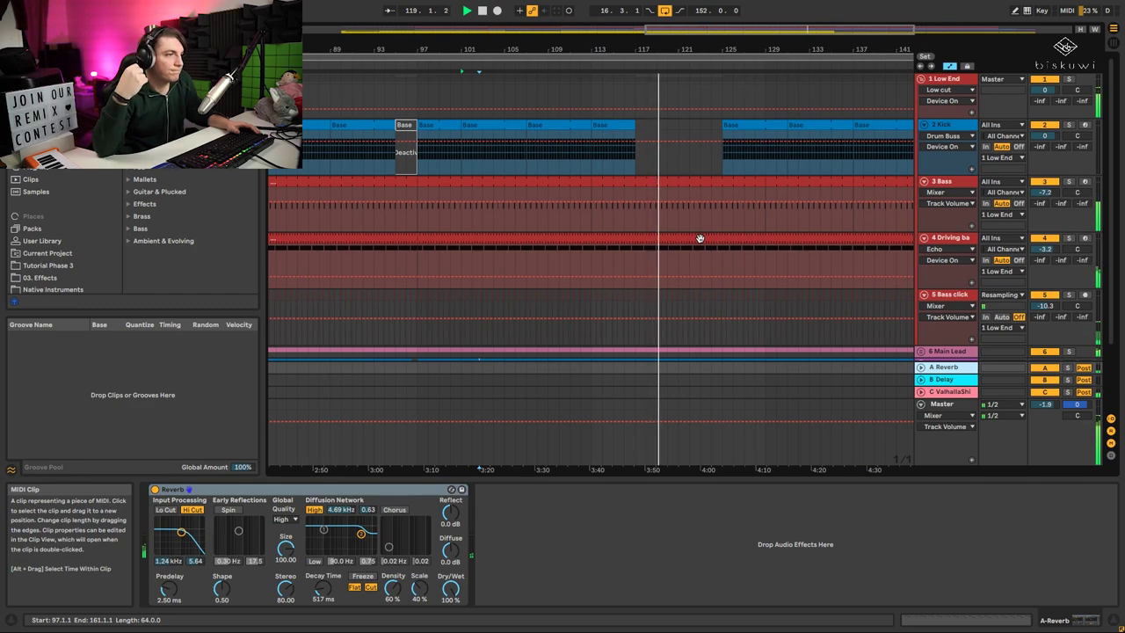
{"action": "scroll", "coordinate": [807, 312], "scroll_direction": "down", "scroll_amount": 2}
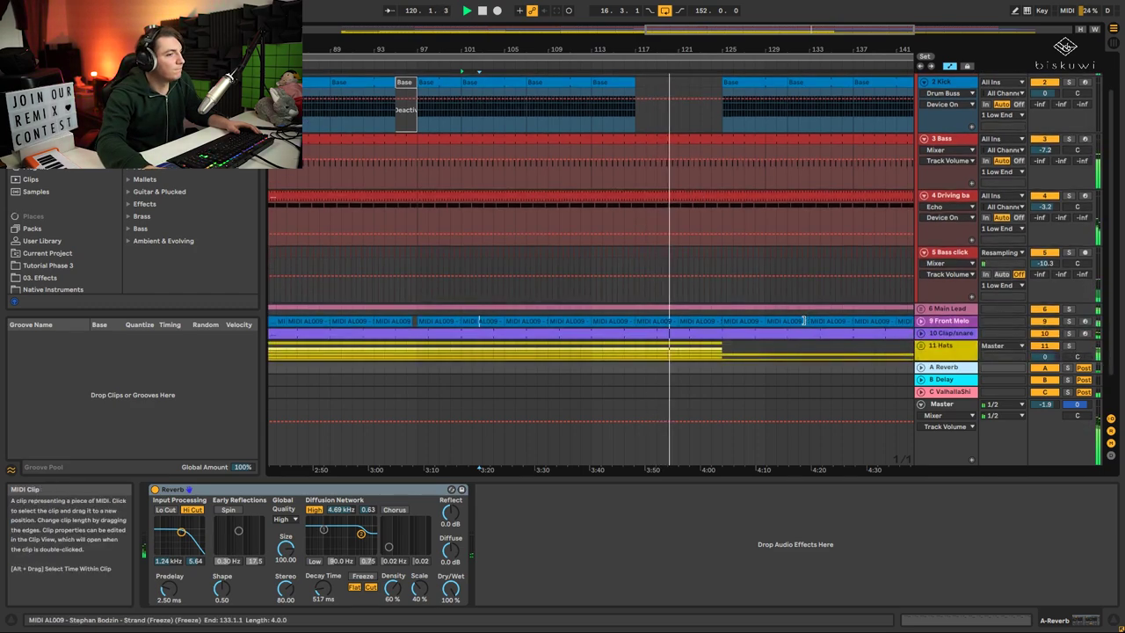
{"action": "scroll", "coordinate": [803, 320], "scroll_direction": "down", "scroll_amount": 2}
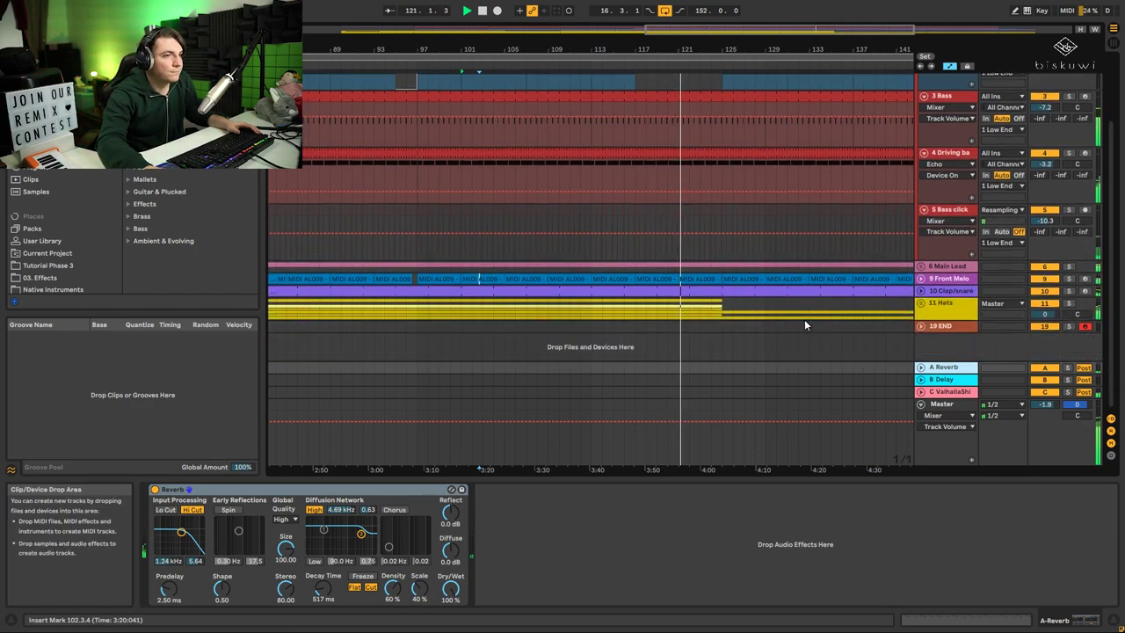
{"action": "left_click_drag", "start_coordinate": [784, 42], "coordinate": [692, 41]}
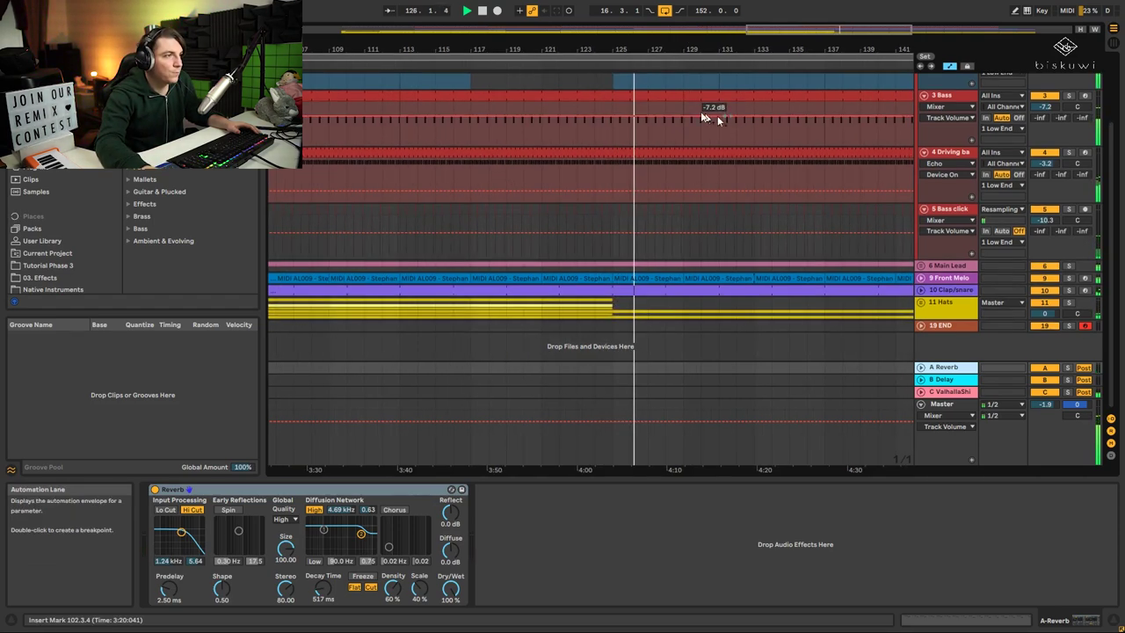
- Fold the Low End group and show the whole arrangement from bar 17 to 169 during playback
{"action": "left_click_drag", "start_coordinate": [603, 48], "coordinate": [605, 10]}
{"action": "scroll", "coordinate": [903, 120], "scroll_direction": "up", "scroll_amount": 2}
{"action": "left_click", "coordinate": [920, 80]}
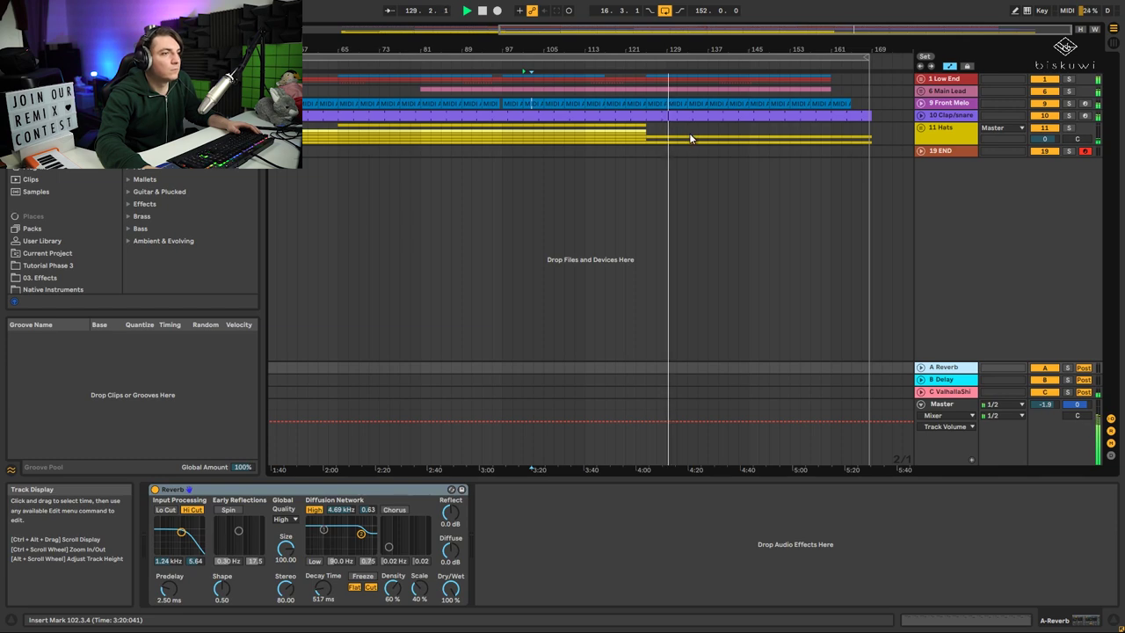
{"action": "left_click_drag", "start_coordinate": [674, 49], "coordinate": [744, 29]}
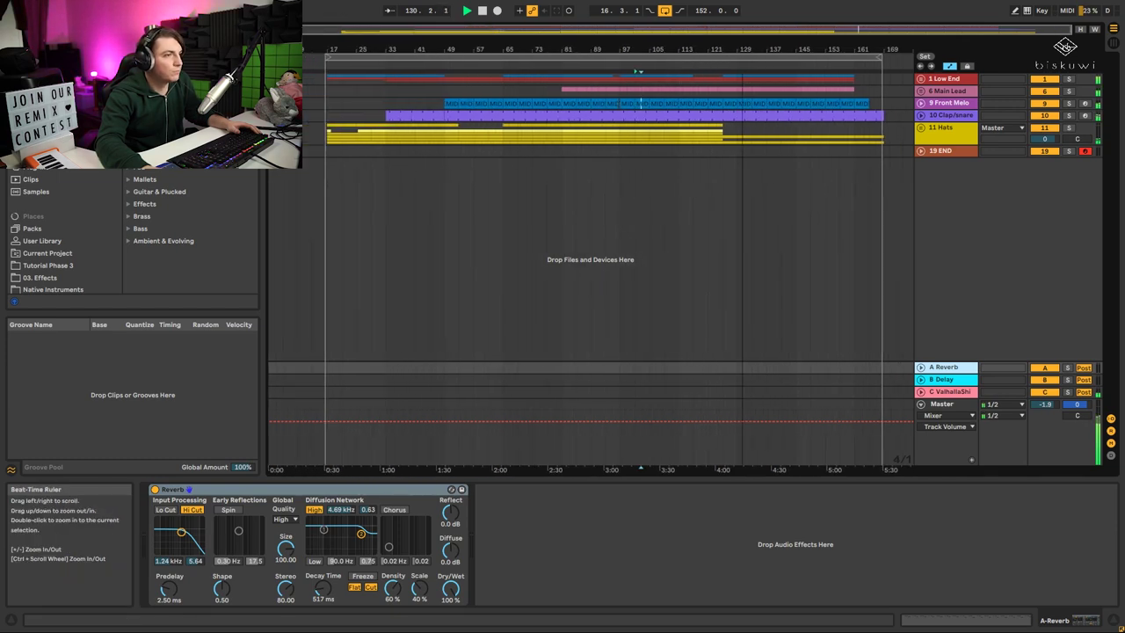